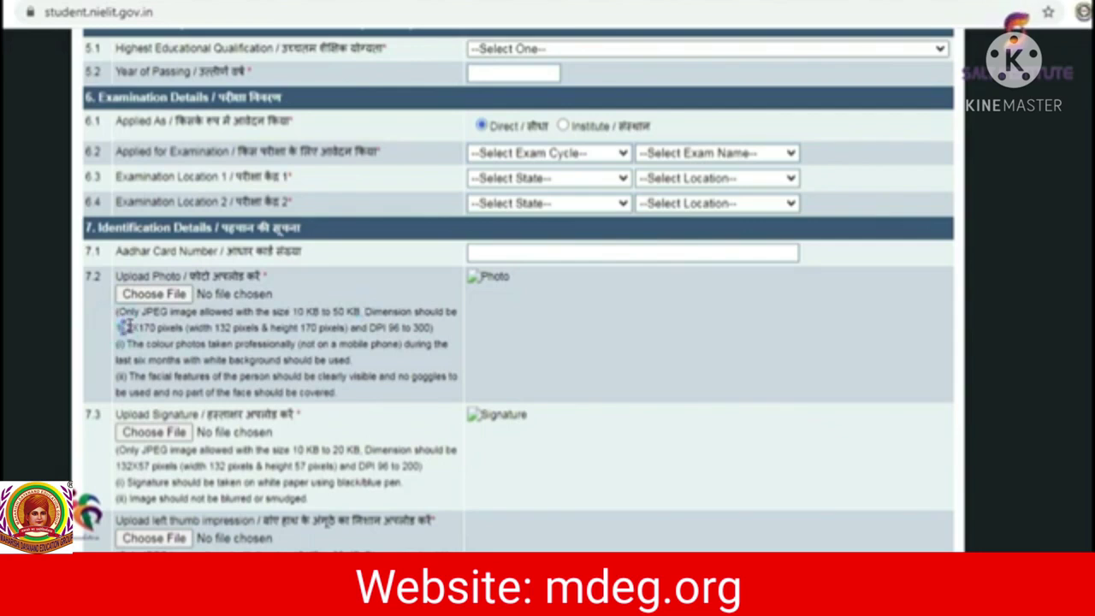
Read the photo upload requirements in field 7.2, covering dimensions, file size, white background and visible facial features.
drag(157, 328, 117, 327)
click(267, 360)
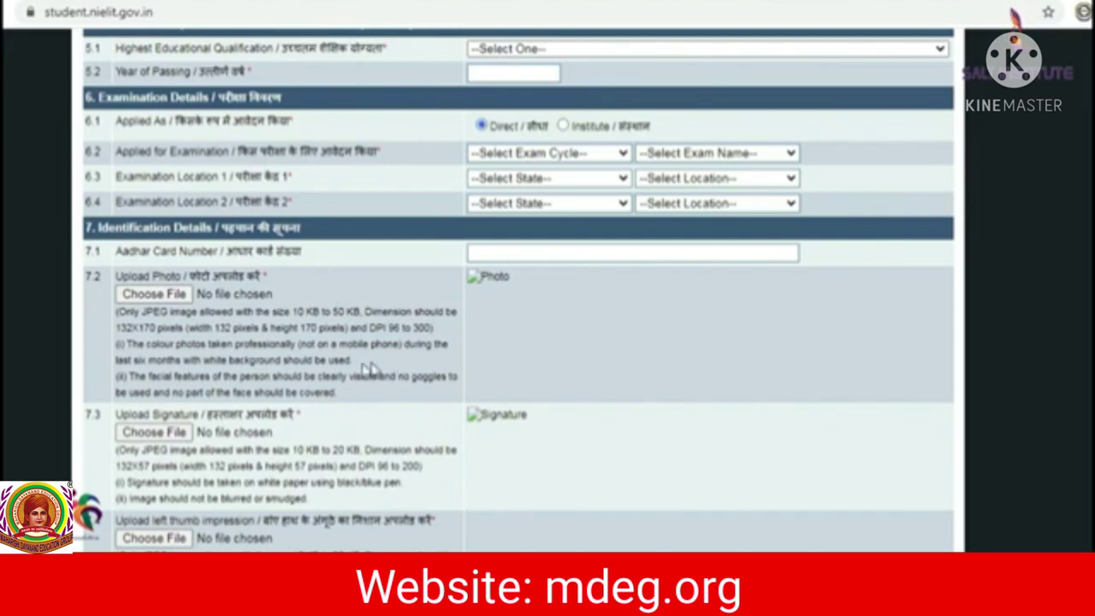
drag(352, 360, 127, 344)
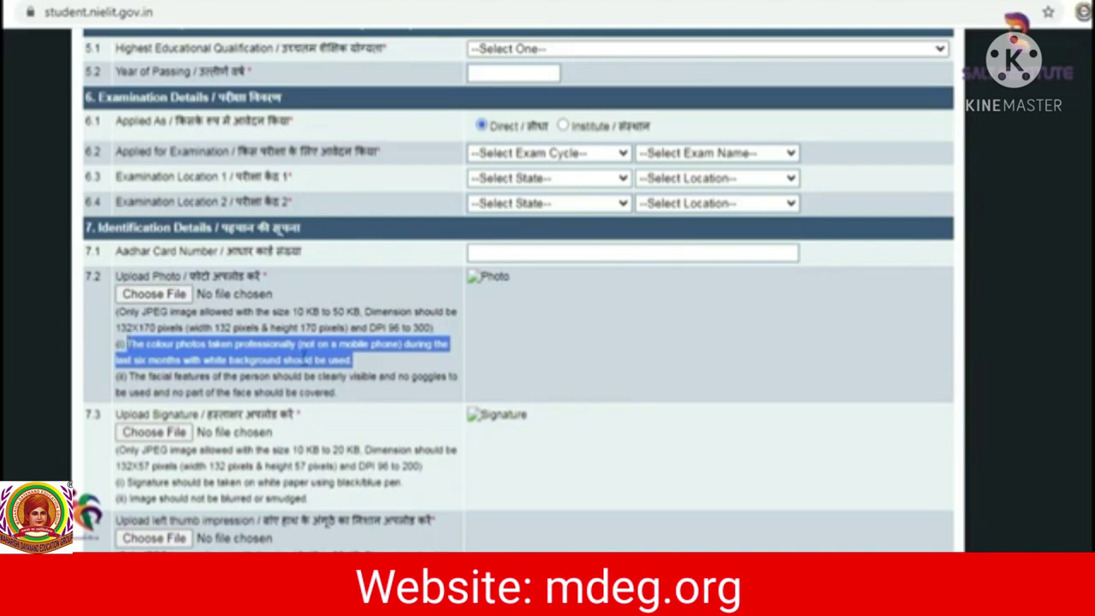
click(375, 364)
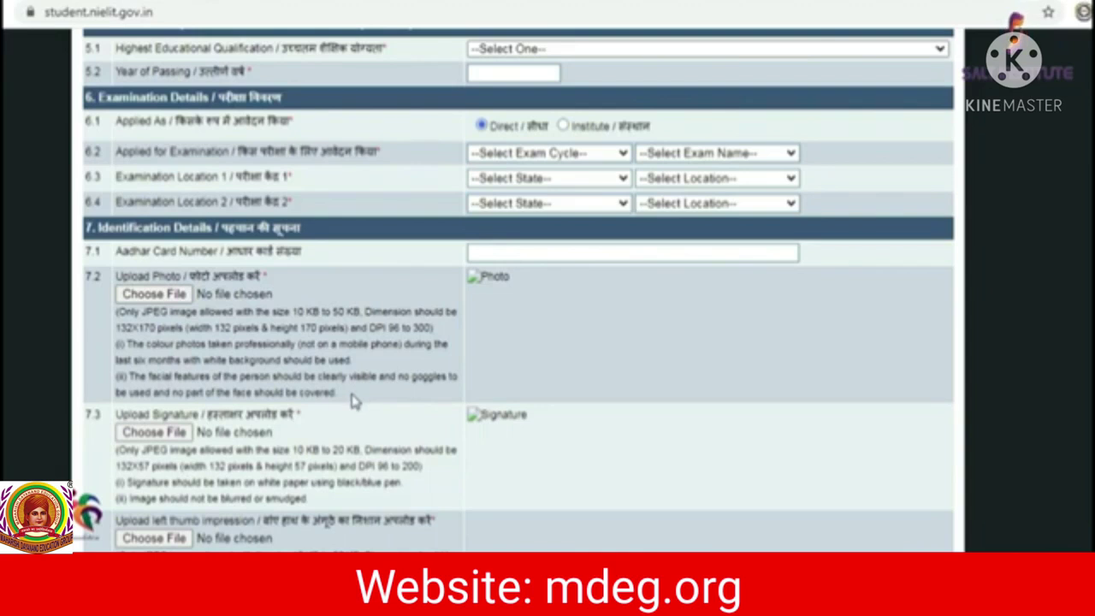
drag(356, 395, 119, 313)
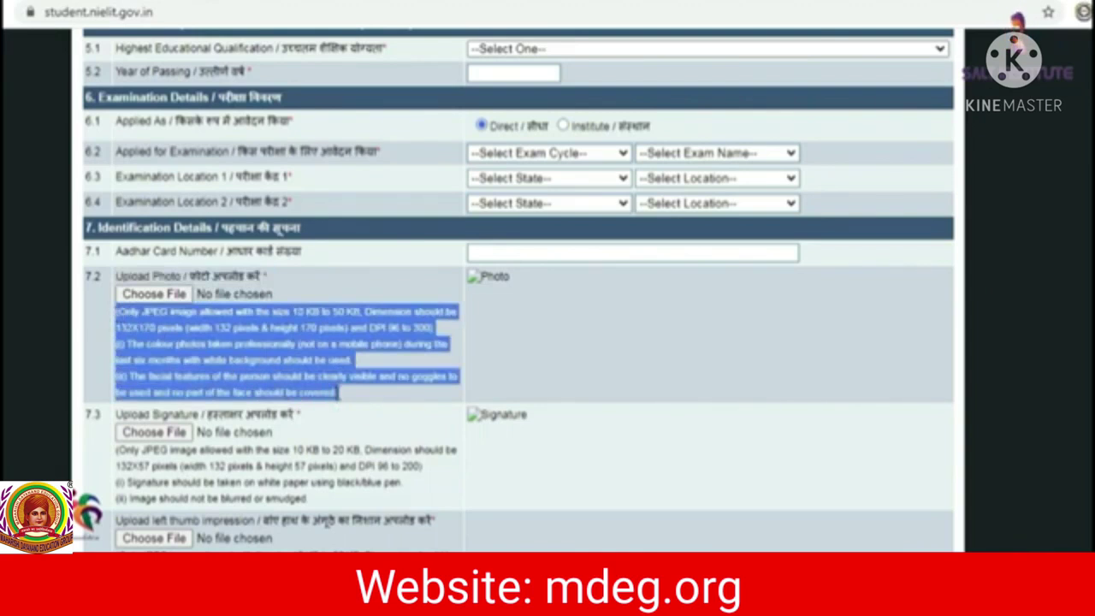
click(342, 398)
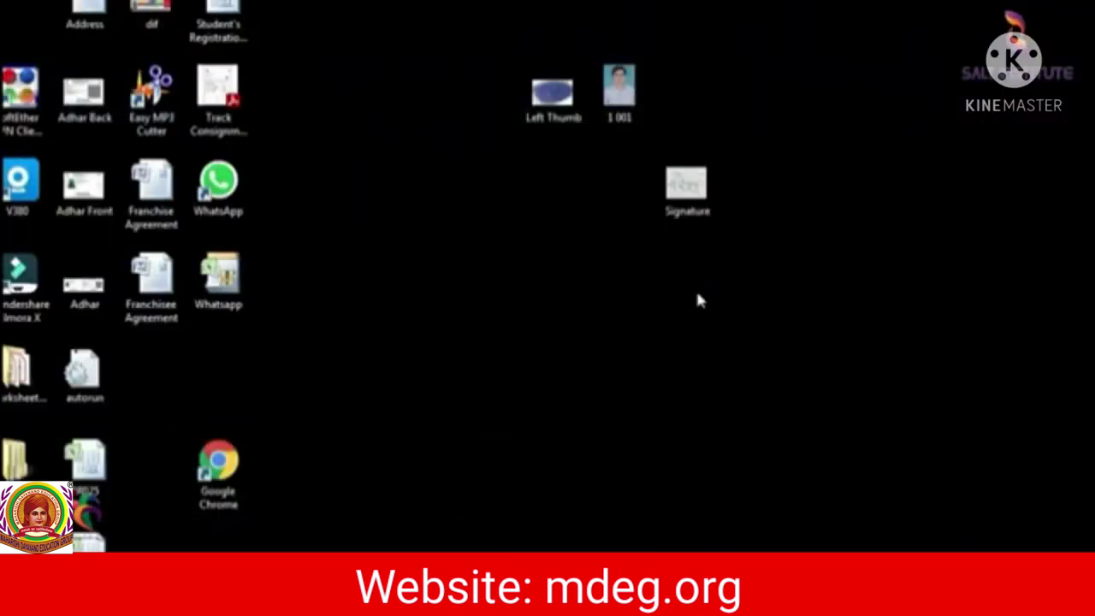
Move the 1 001 photo to an empty spot on the desktop away from the other image files and open it.
click(510, 308)
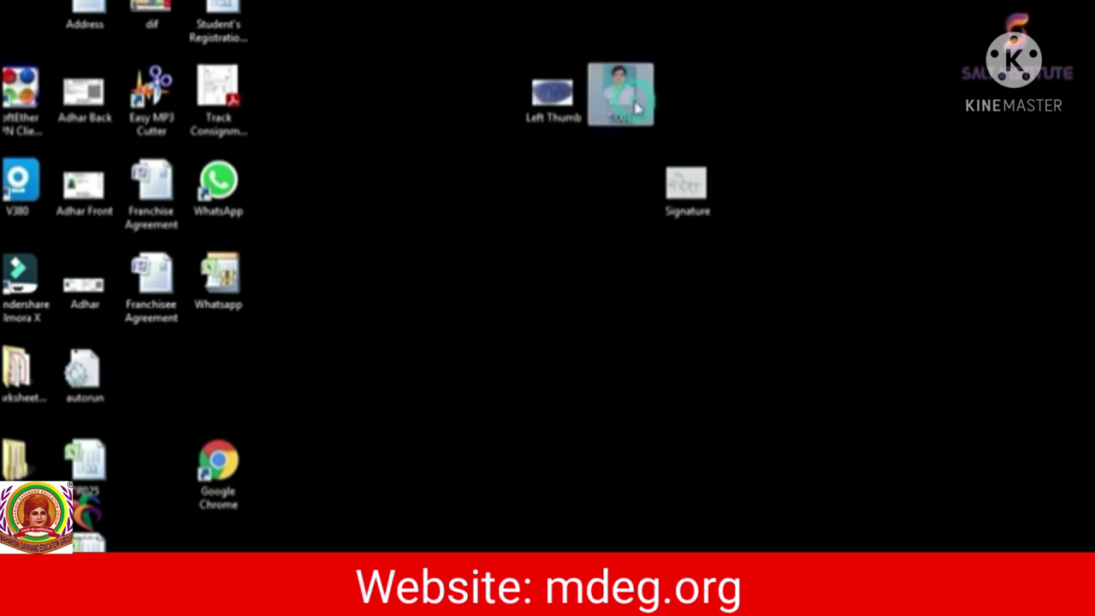
drag(623, 104, 503, 203)
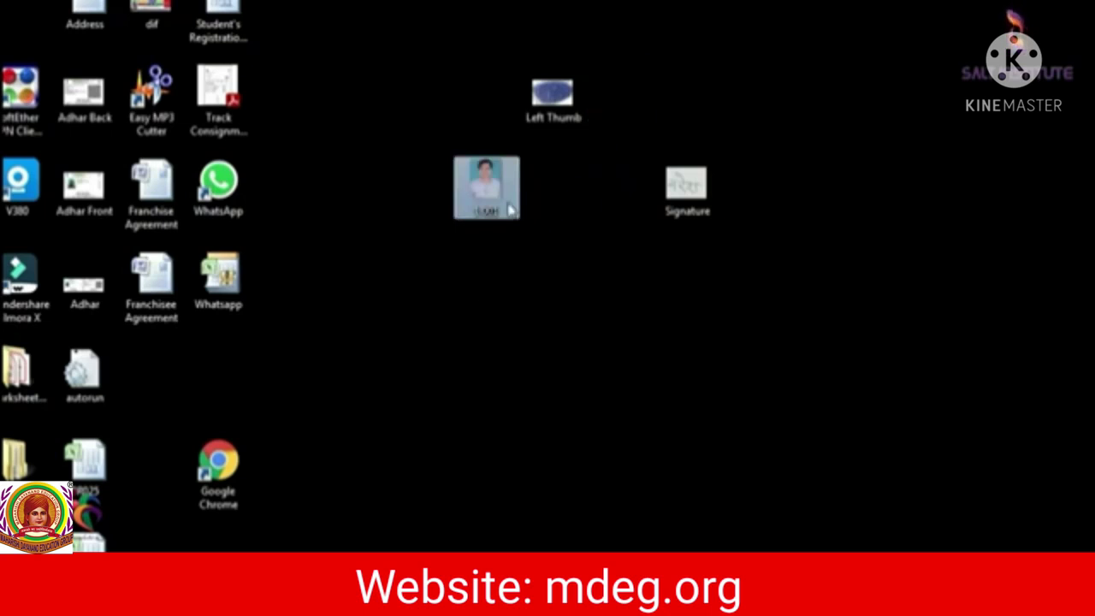
click(578, 219)
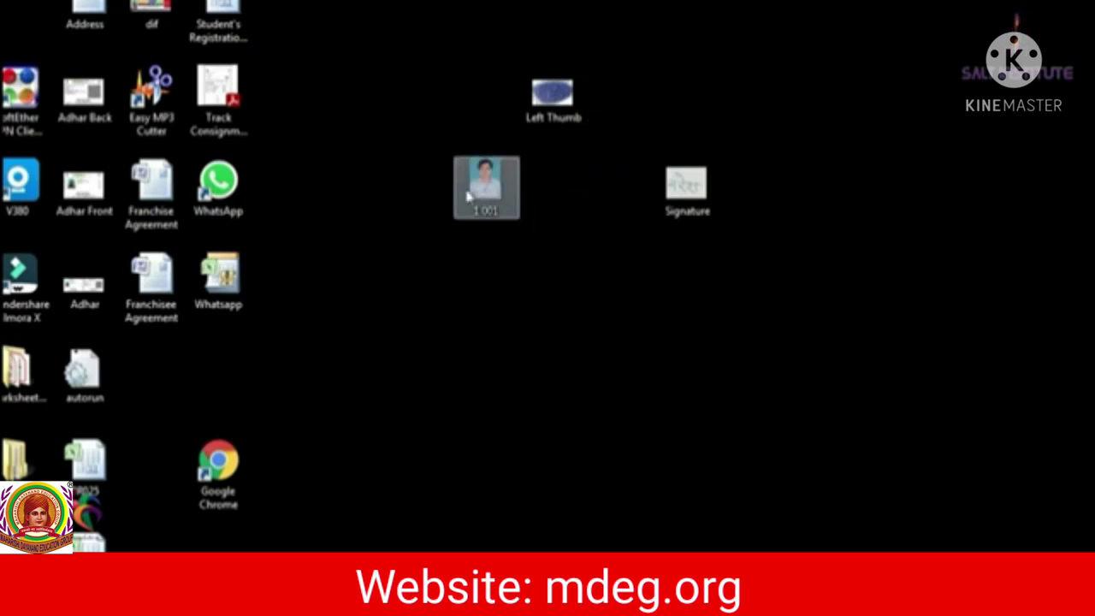
click(494, 190)
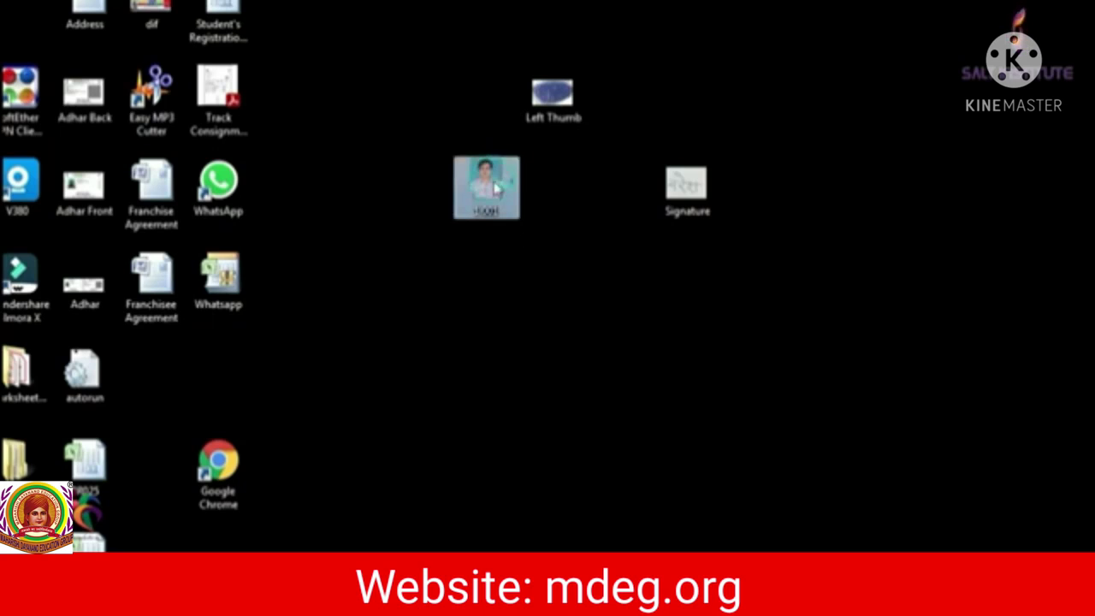
double_click(496, 192)
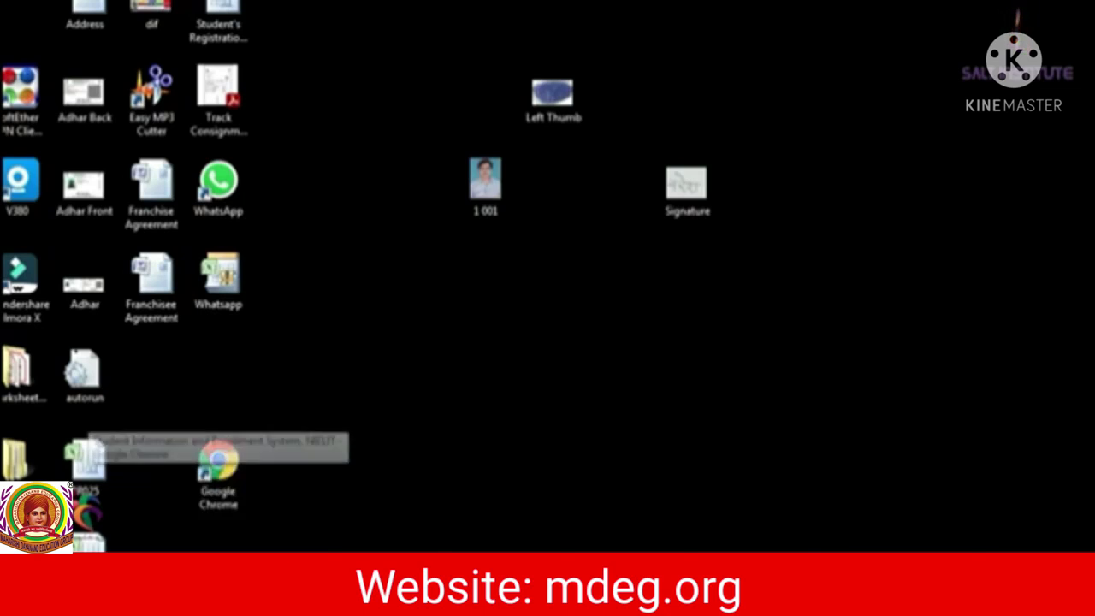
Return to Chrome, search the web for "remove bg" in a new tab and open the remove.bg website.
click(171, 487)
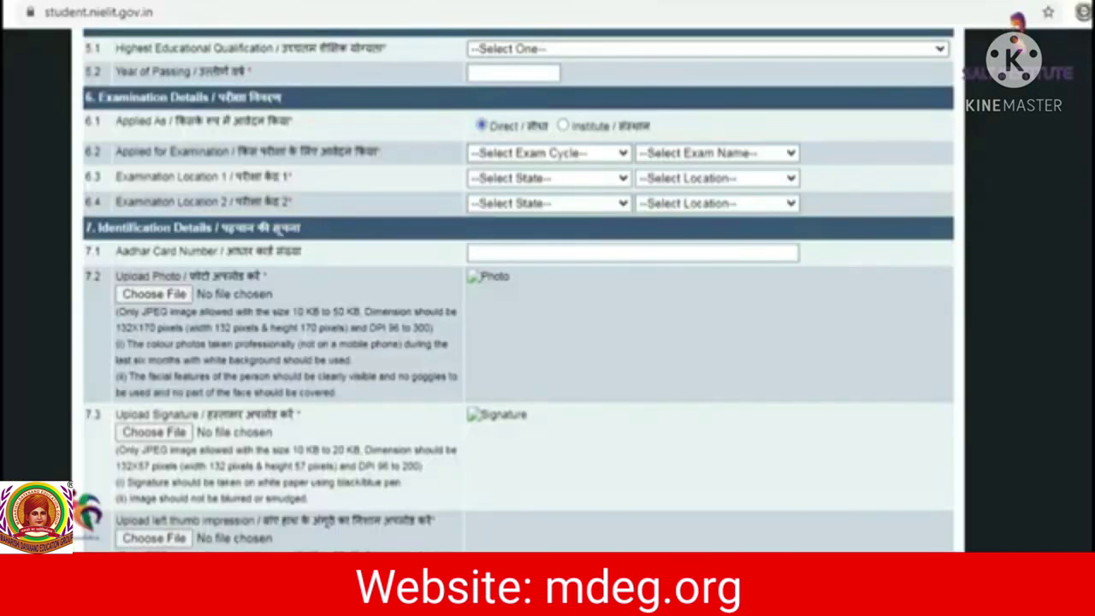
key(ctrl+t)
click(583, 11)
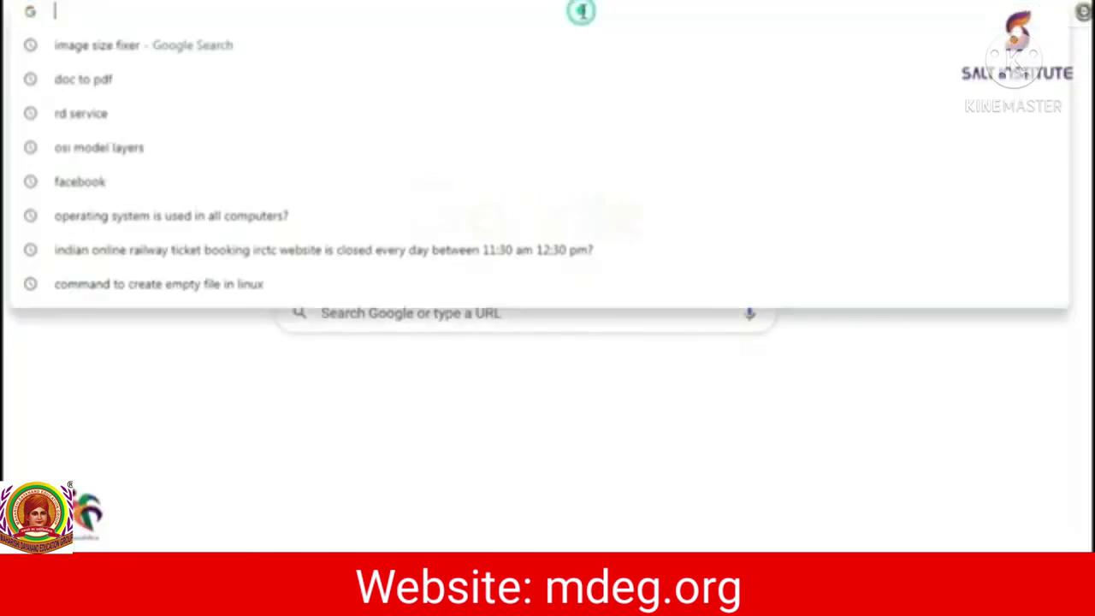
text(remove bg)
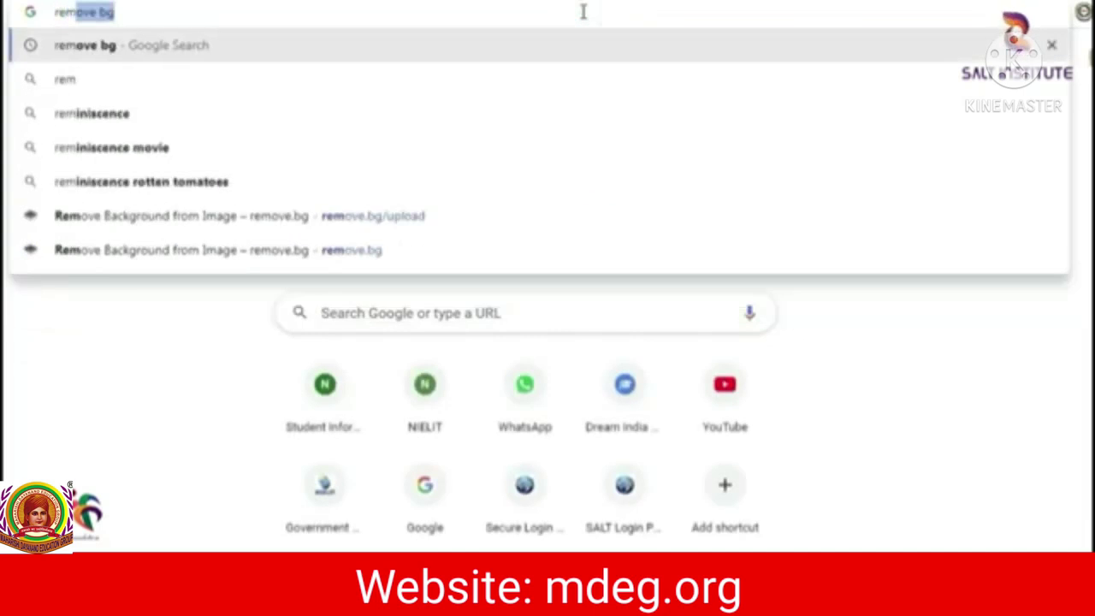
key(Return)
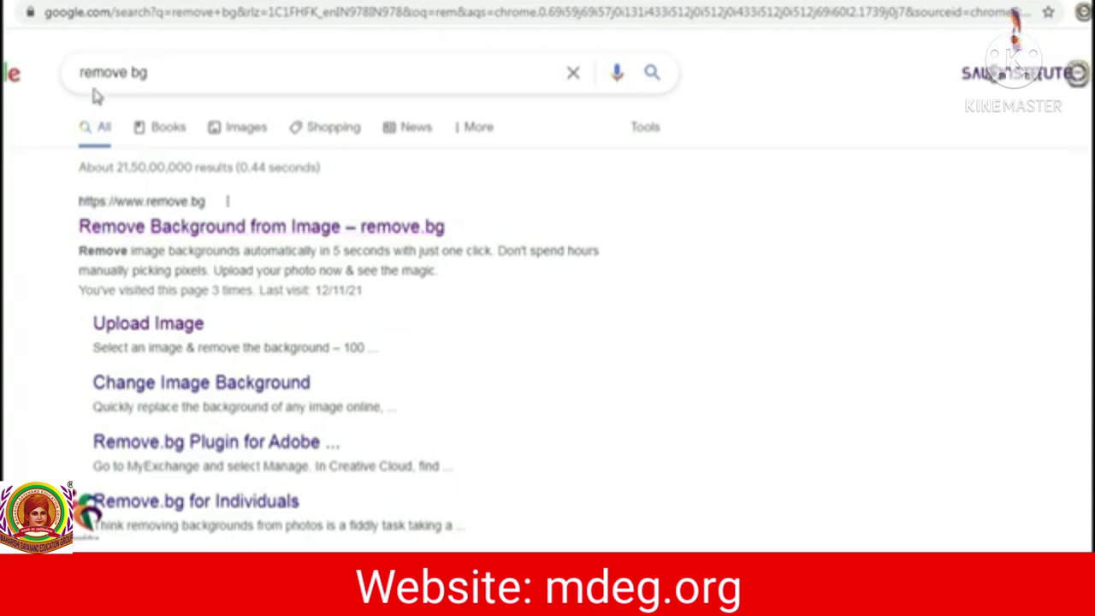
click(186, 234)
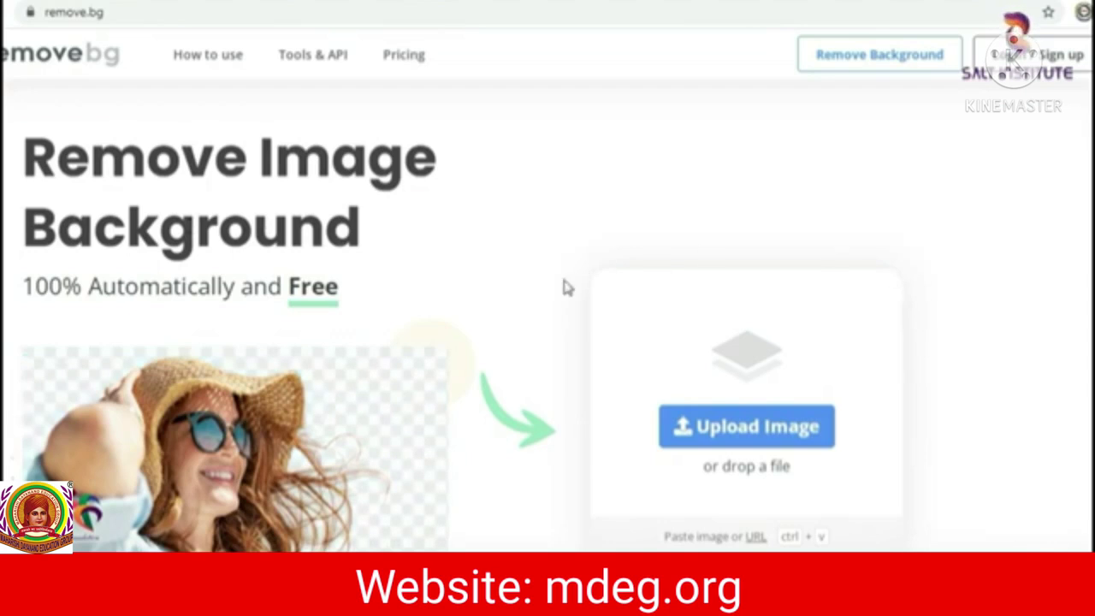
Upload the 1 001 image from the desktop for background removal and download the resulting preview image.
click(714, 433)
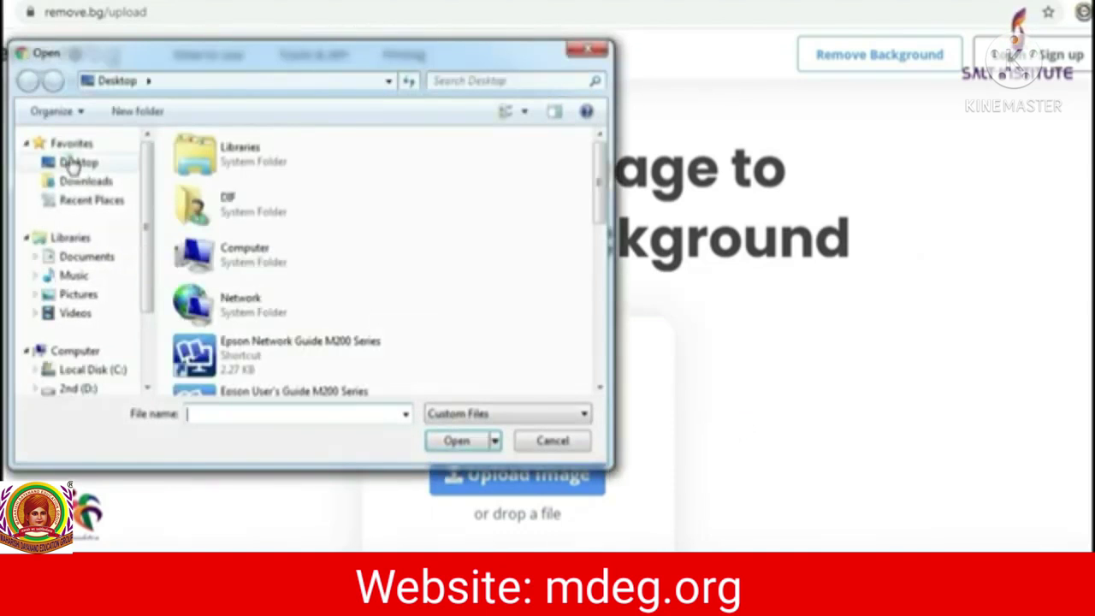
scroll(596, 169, down, 5)
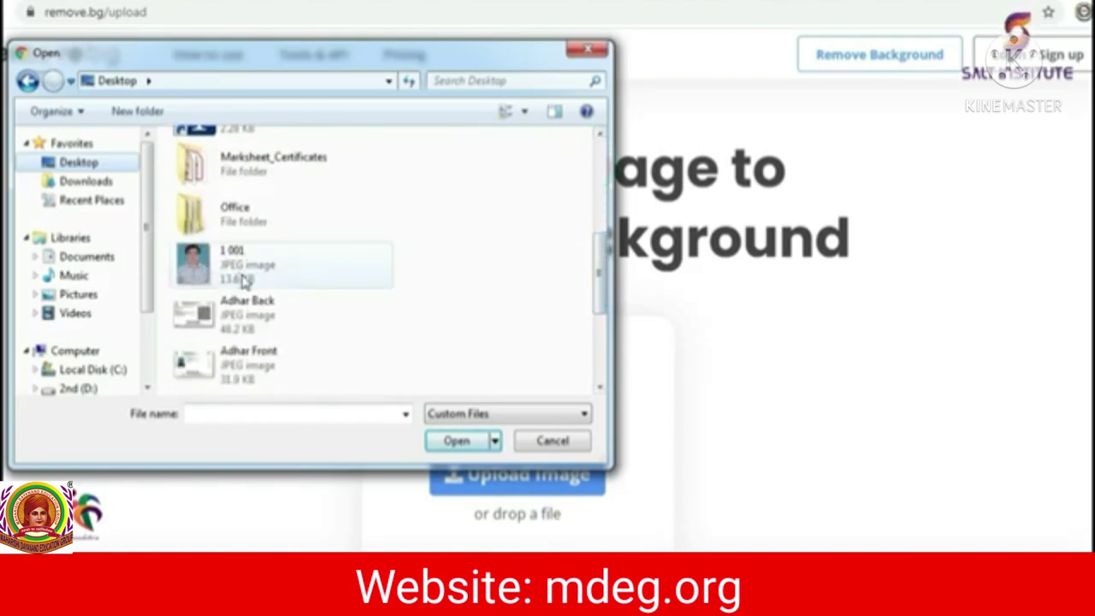
double_click(237, 279)
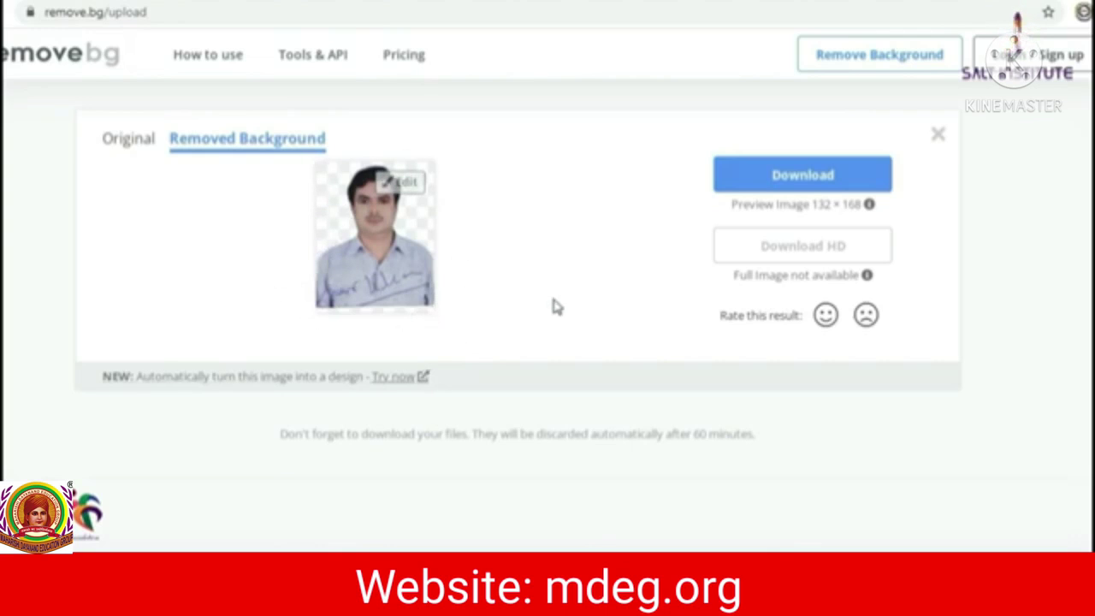
click(798, 181)
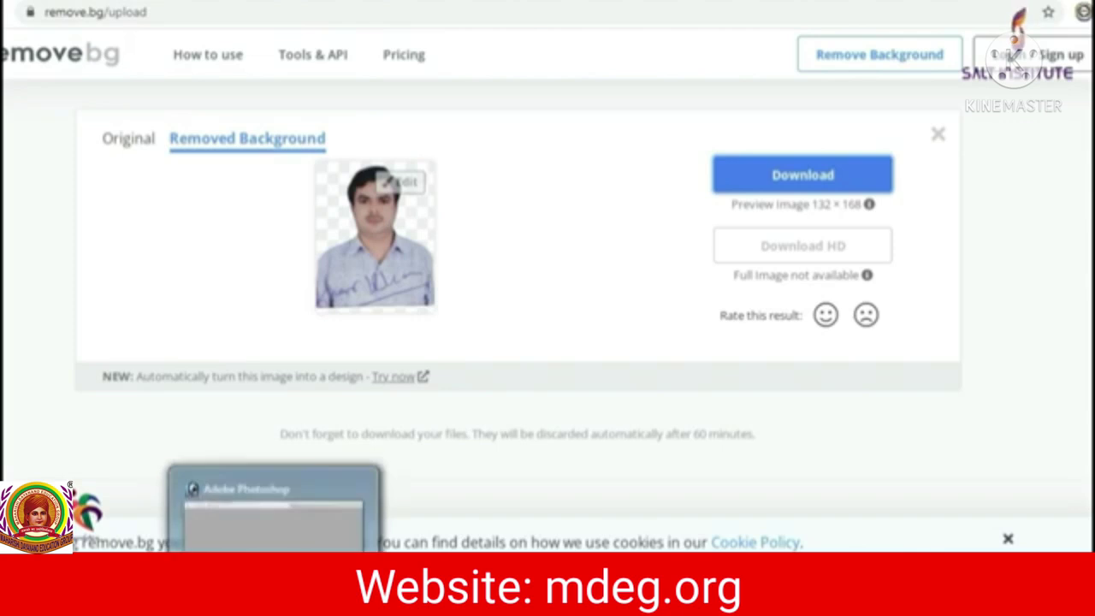
Switch to Photoshop, open 1_001-removebg-preview (1) from the Downloads folder, and enlarge its window around the middle of the workspace.
click(273, 603)
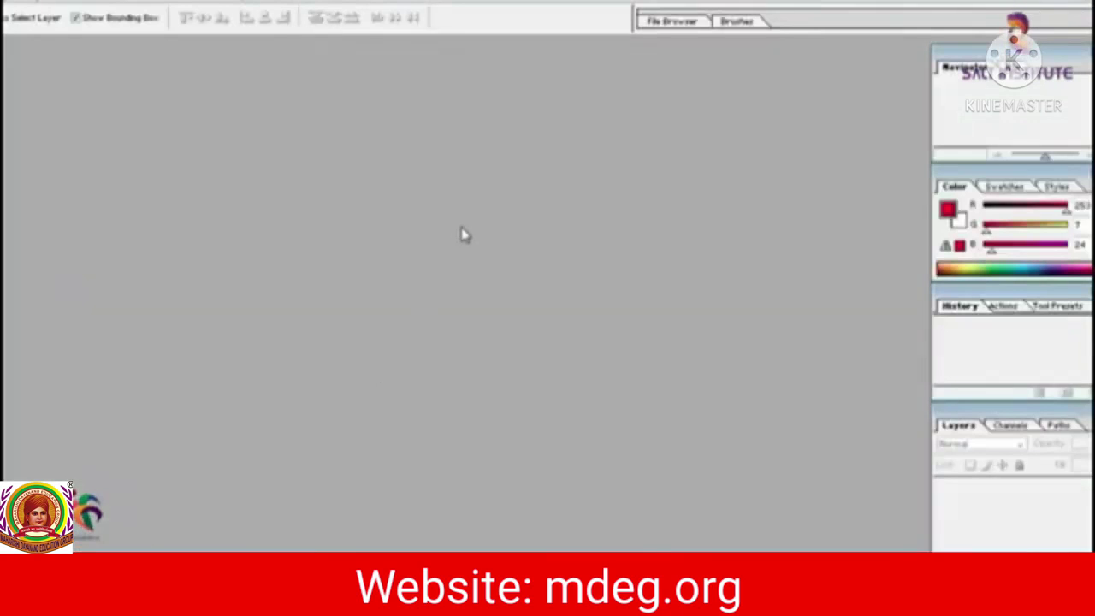
double_click(460, 282)
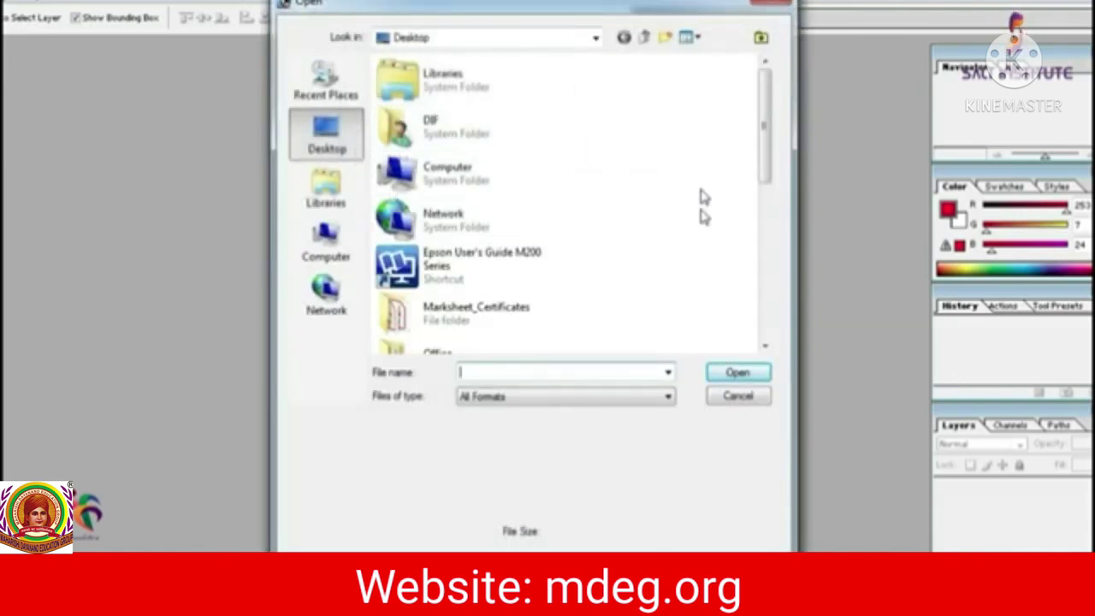
click(433, 178)
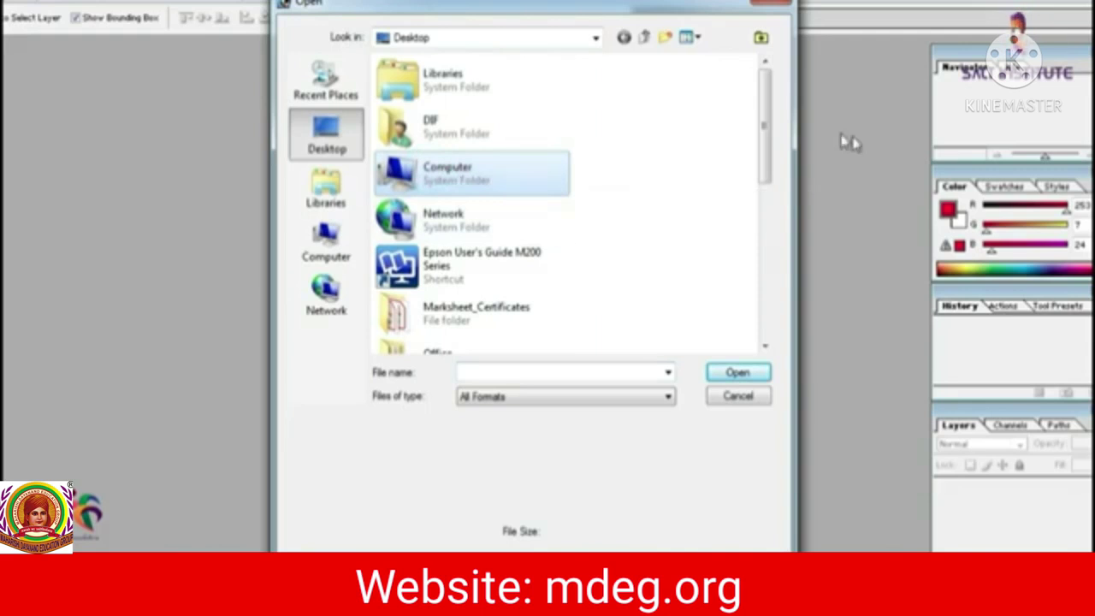
double_click(459, 173)
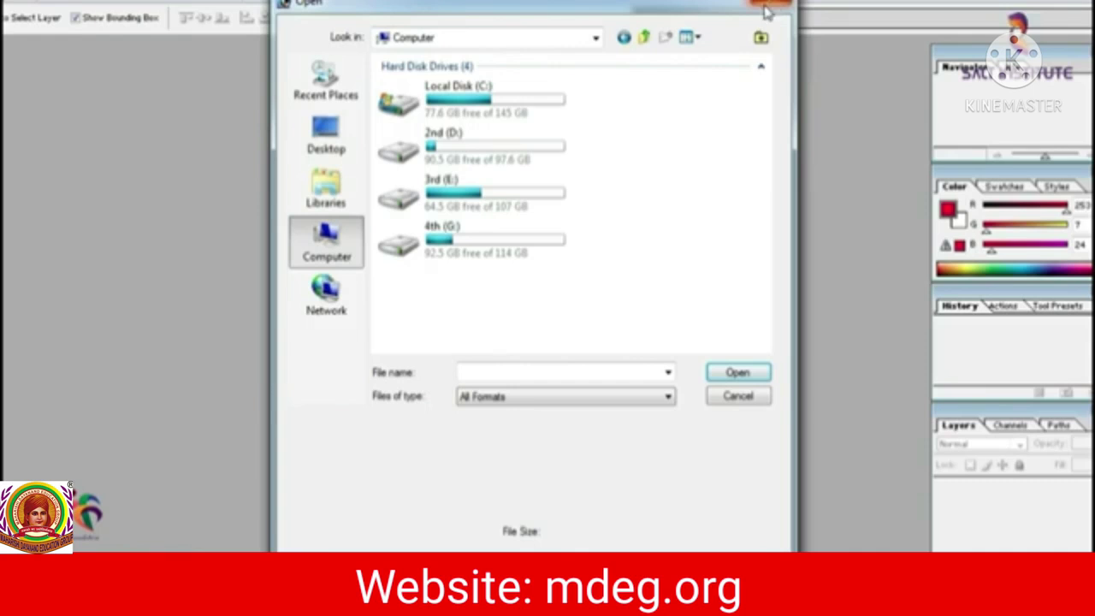
double_click(449, 112)
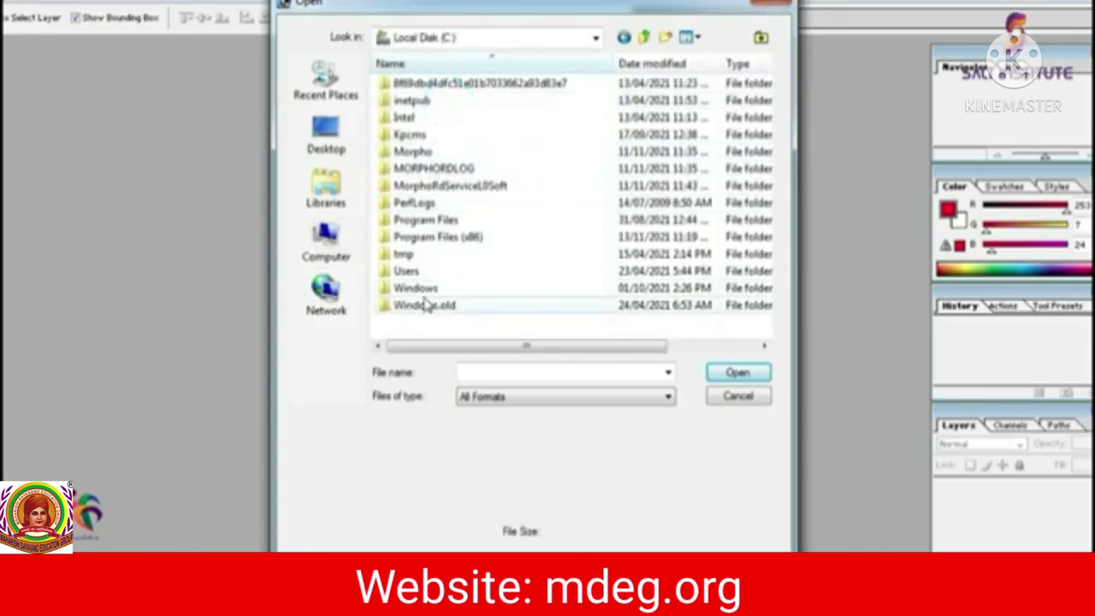
double_click(419, 271)
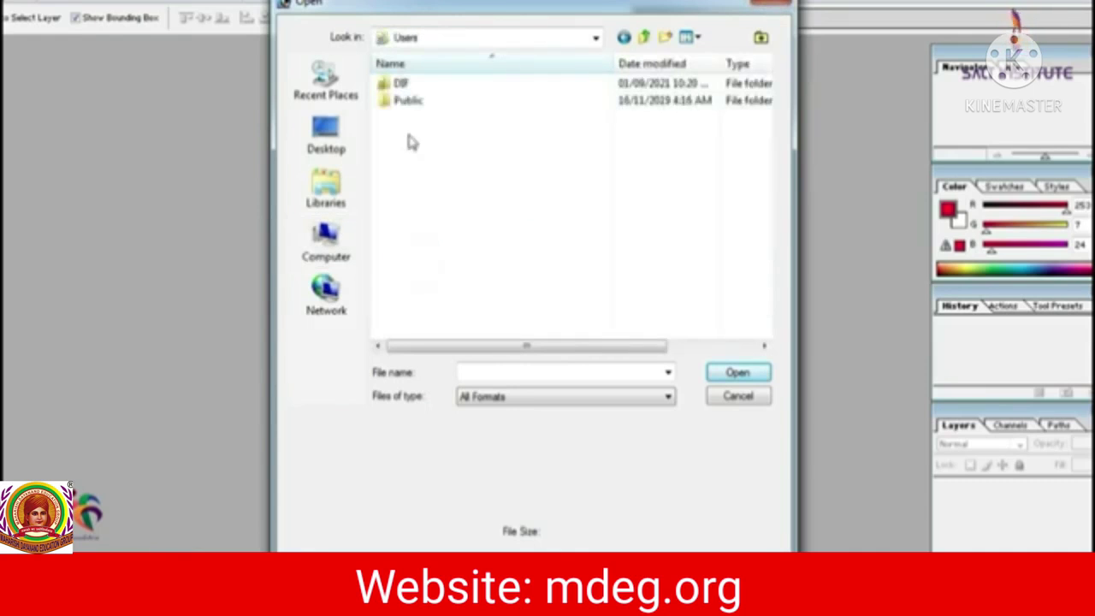
double_click(413, 83)
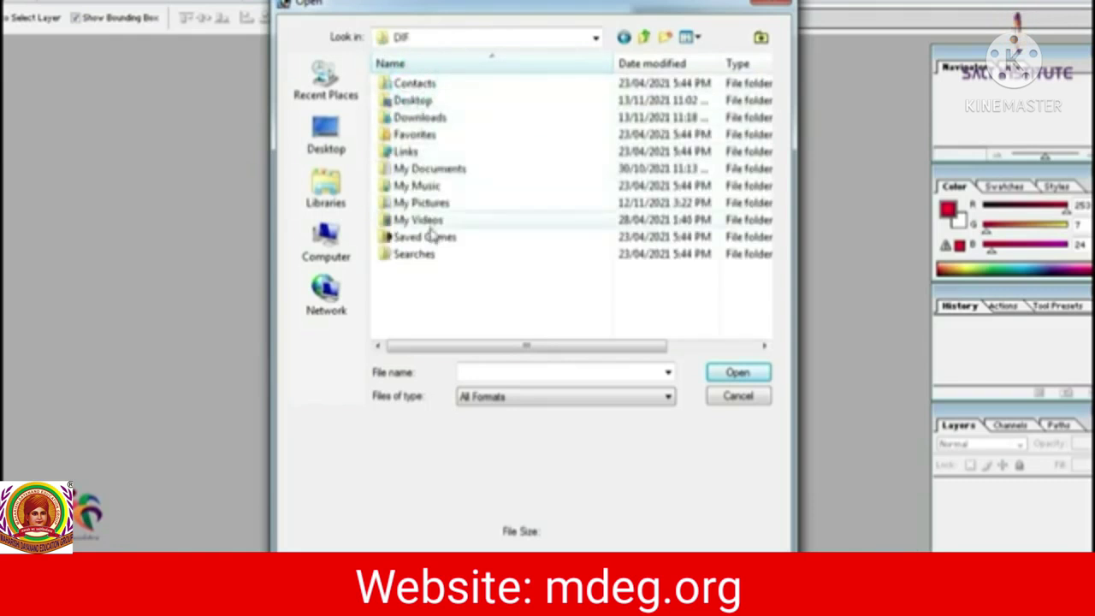
double_click(417, 120)
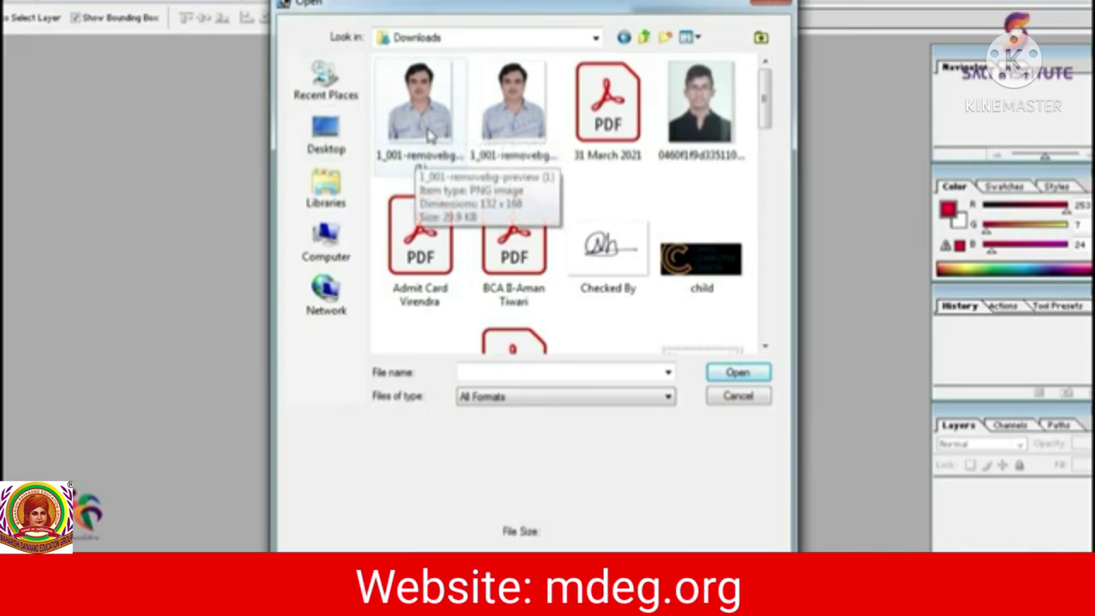
double_click(431, 134)
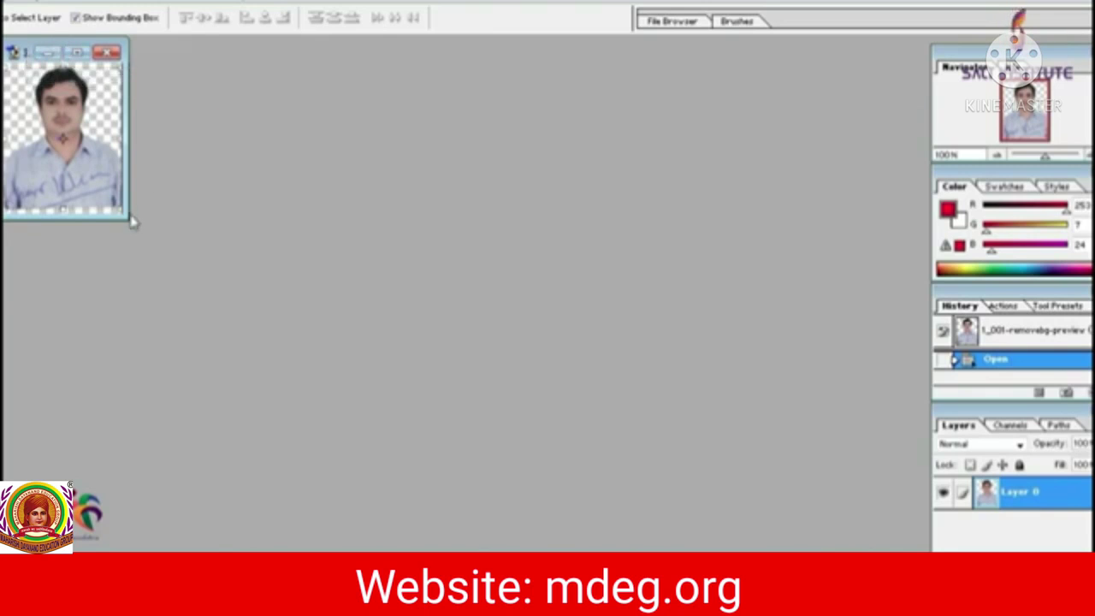
drag(130, 218, 239, 303)
drag(126, 55, 562, 122)
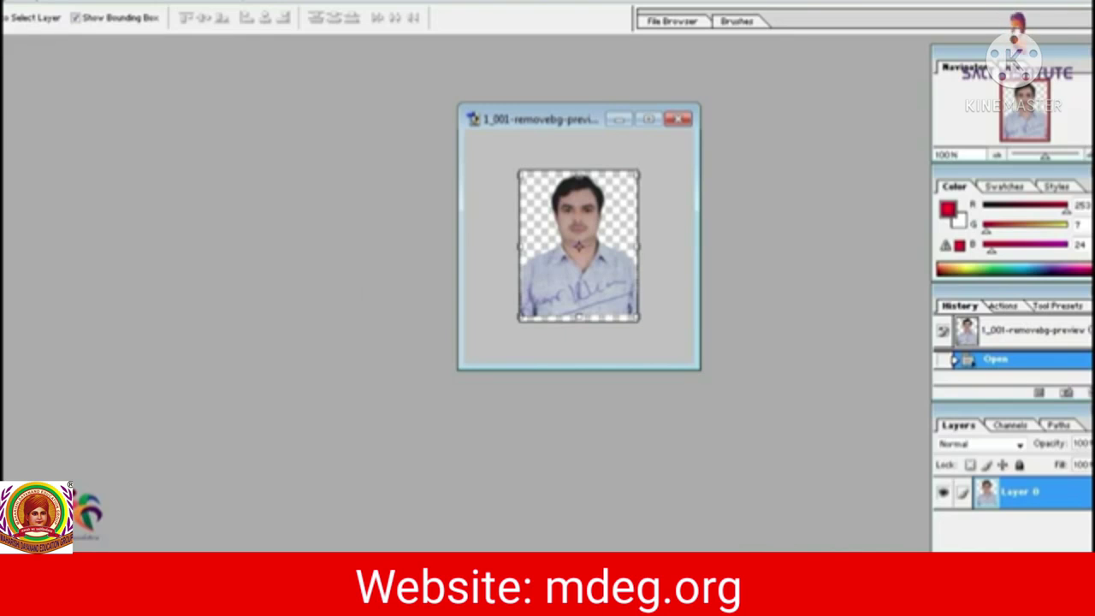
Start a new document and set its height to 170 pixels.
click(17, 4)
click(34, 15)
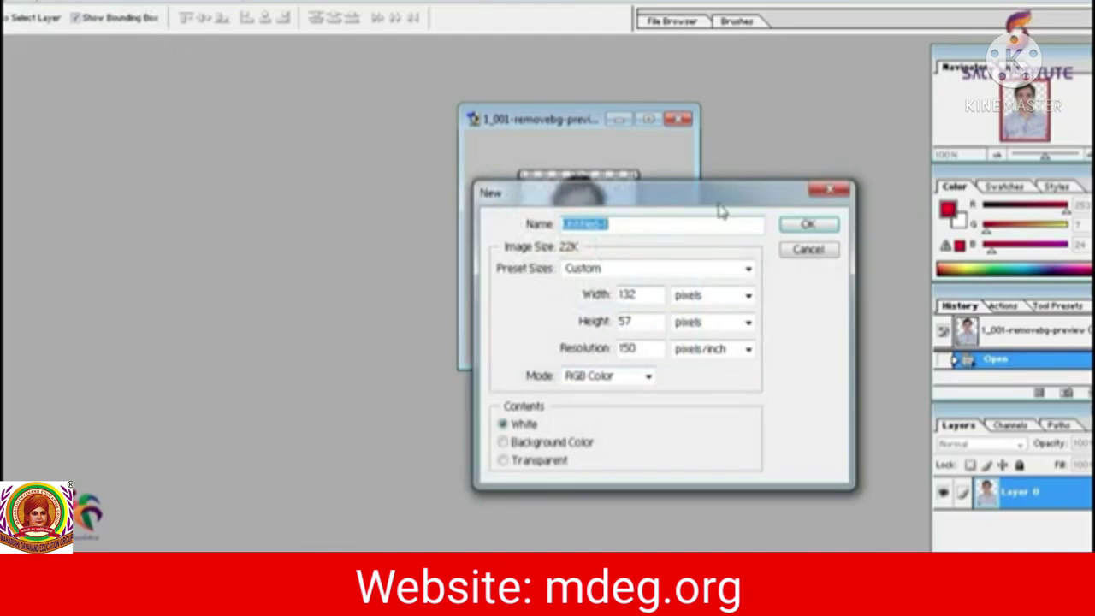
drag(715, 195, 566, 135)
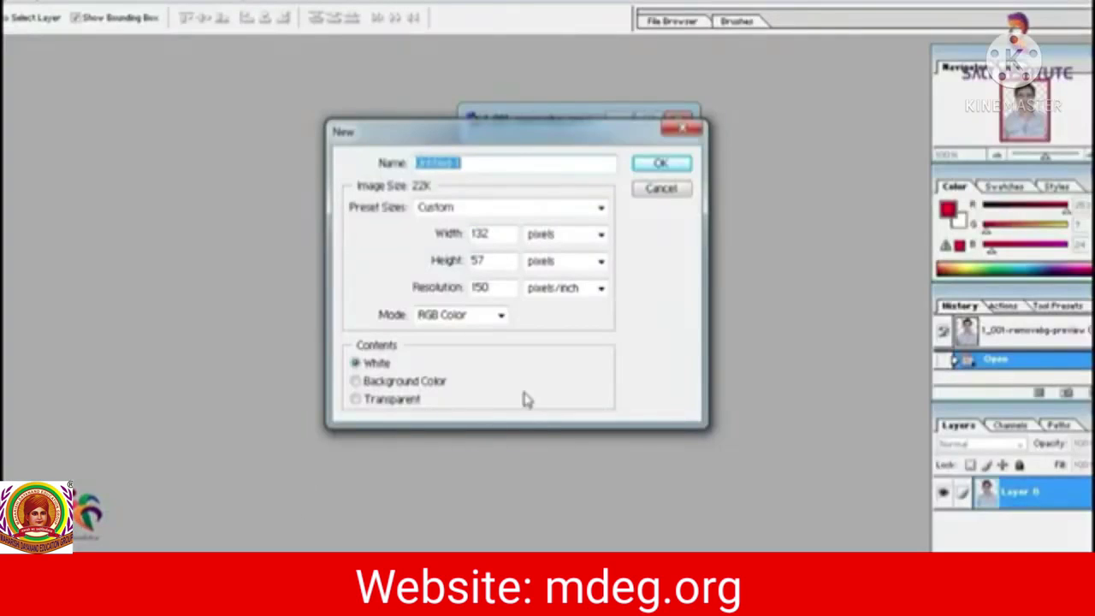
click(489, 237)
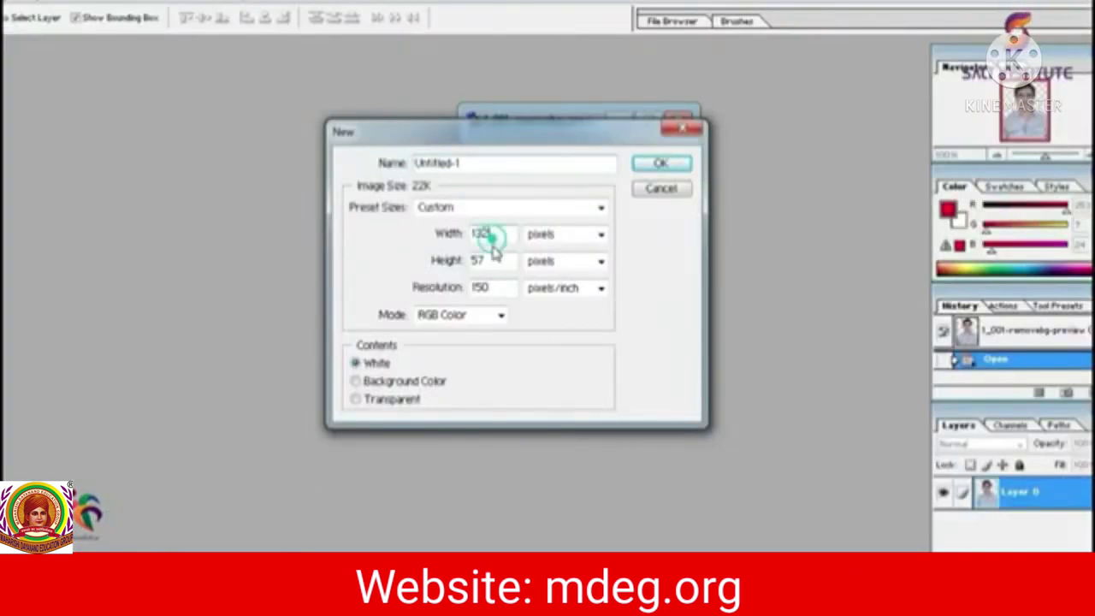
click(498, 262)
drag(498, 262, 445, 268)
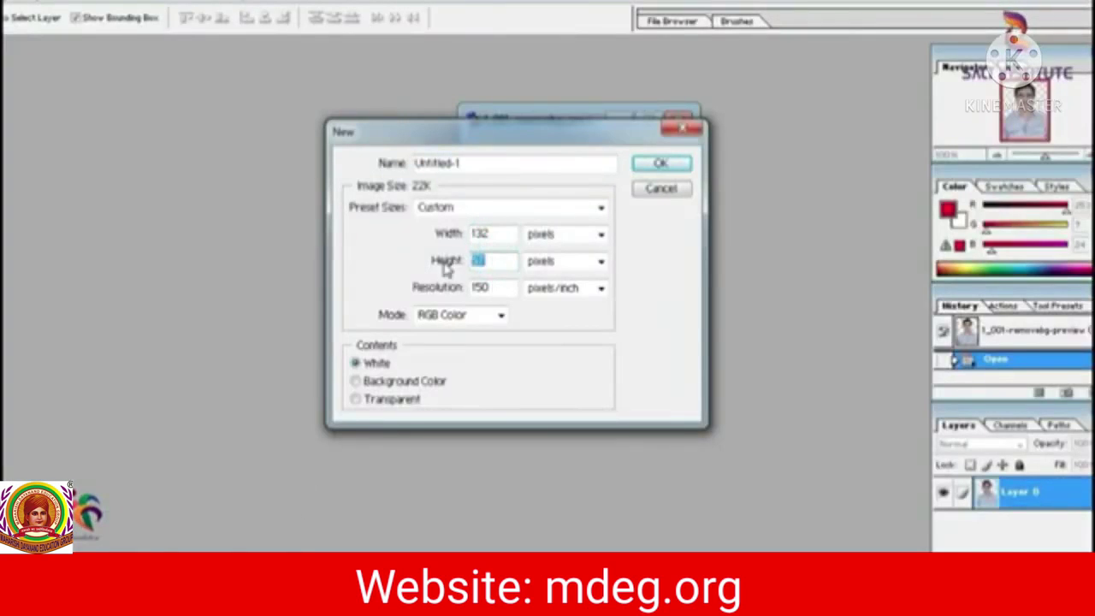
text(170)
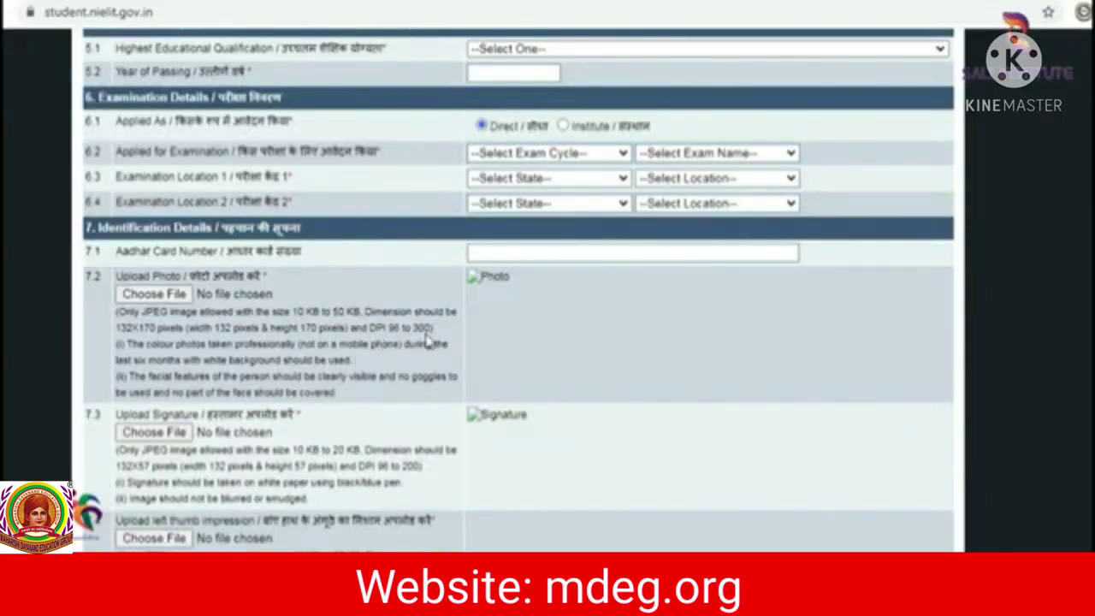
Check the photo's DPI range on the NIELIT form, and create the white 132 by 170 pixel document at 150 pixels/inch in Photoshop.
drag(363, 328, 445, 335)
click(394, 327)
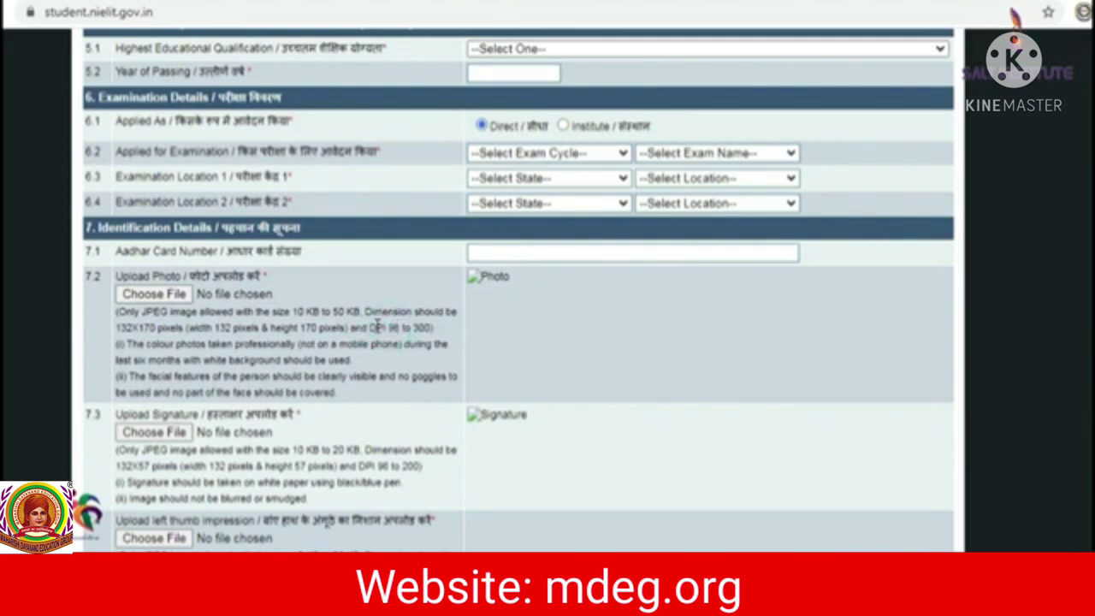
drag(372, 328, 445, 332)
click(455, 330)
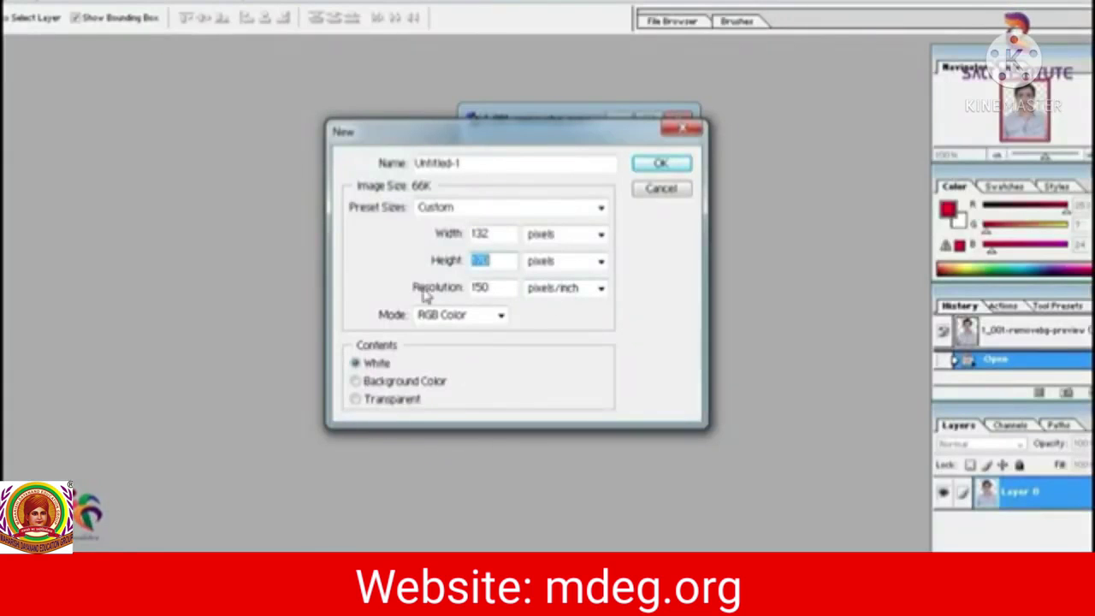
double_click(501, 288)
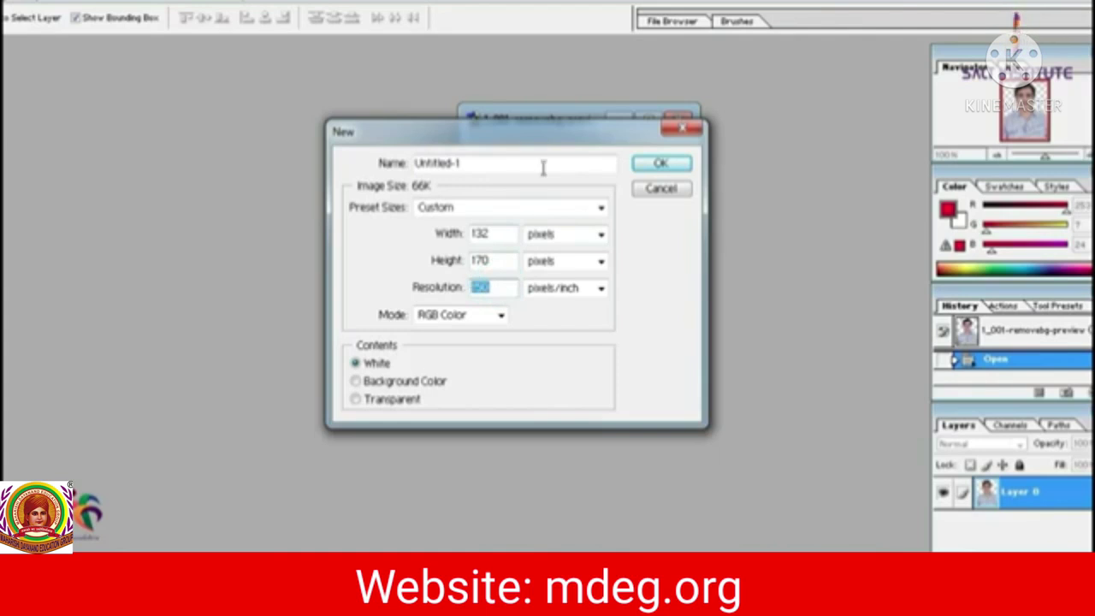
click(664, 163)
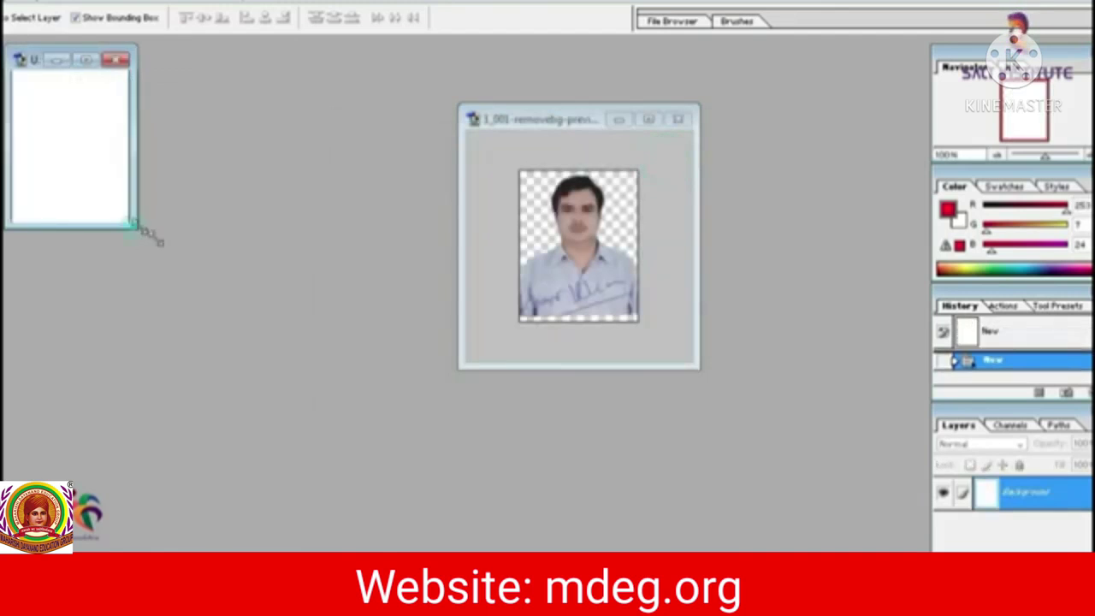
Arrange the blank document beside the cut-out portrait and copy the portrait into it, aligned to the canvas's lower edge.
drag(137, 231, 204, 268)
drag(103, 53, 353, 142)
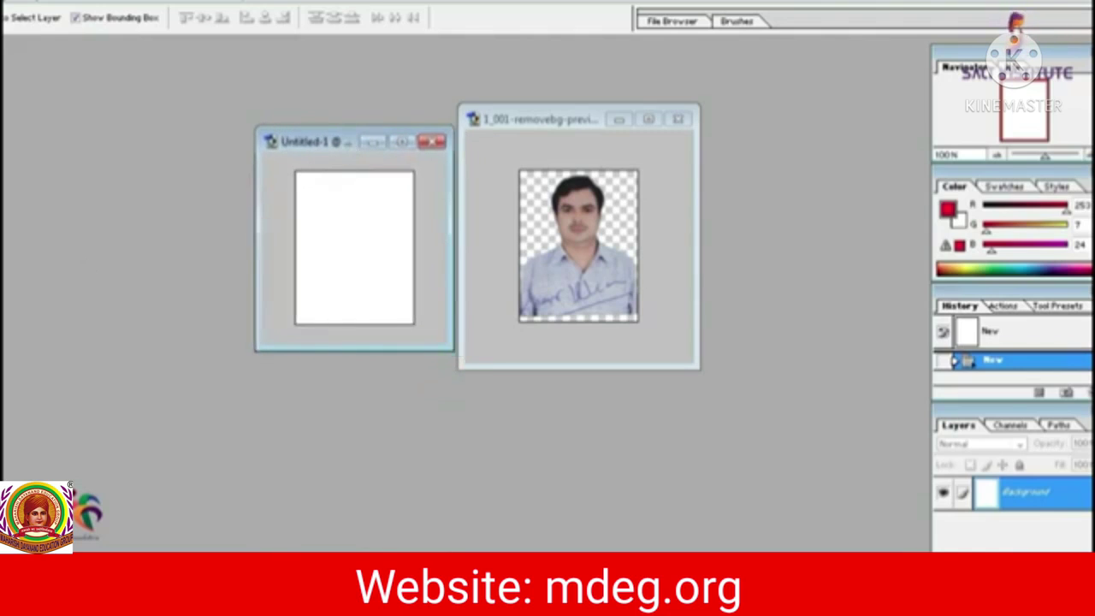
click(20, 92)
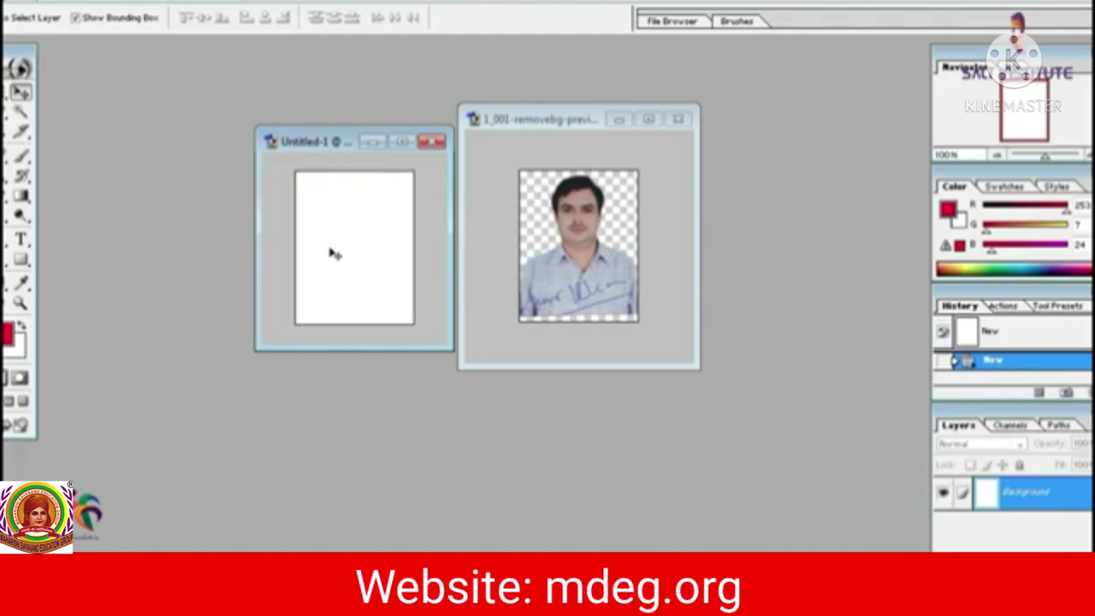
click(598, 257)
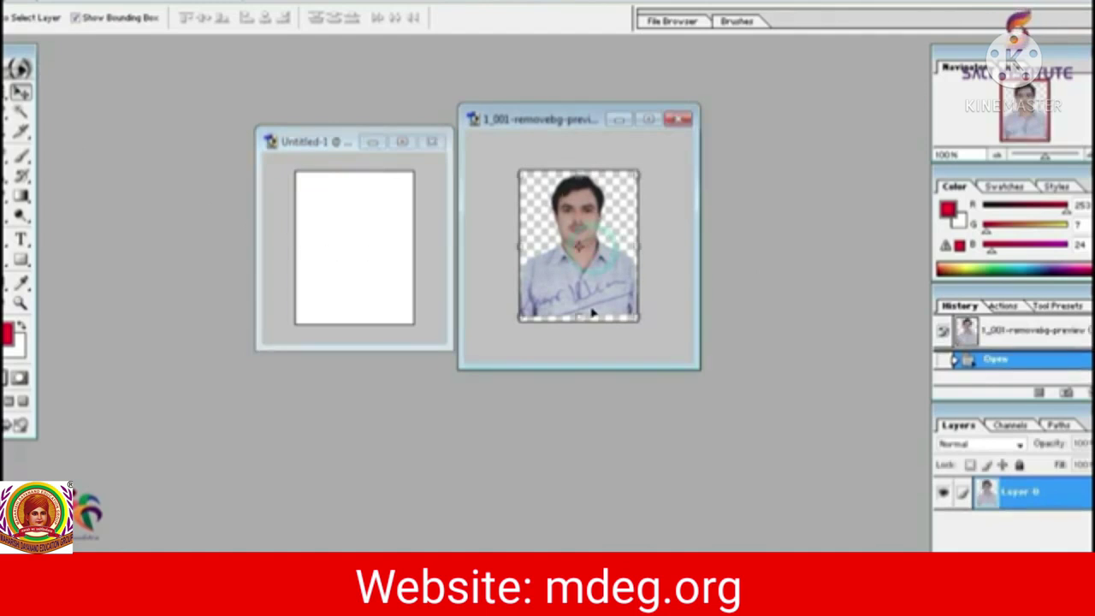
drag(611, 285, 388, 287)
key(shift+Up)
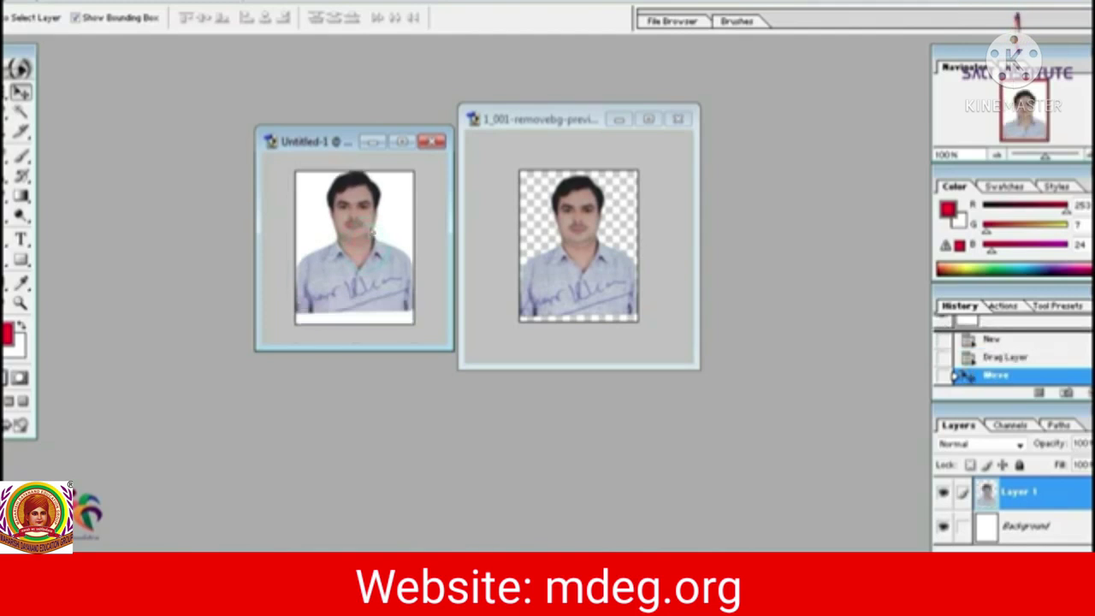
key(shift+Up)
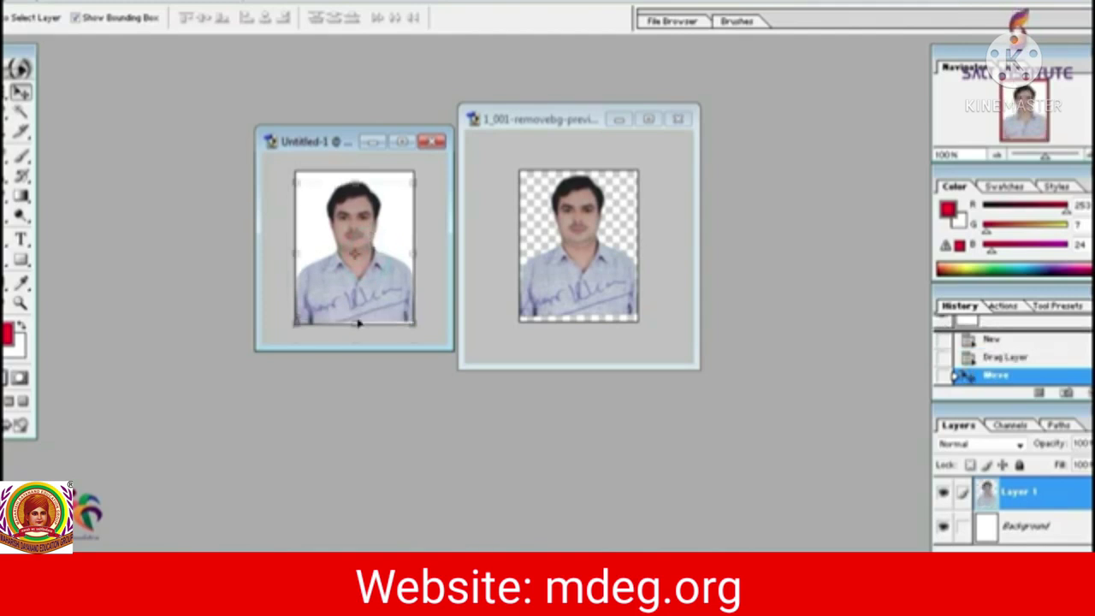
Stretch the portrait layer's height to 107.6% with Free Transform so it reaches the canvas's upper edge, and apply it.
key(ctrl+t)
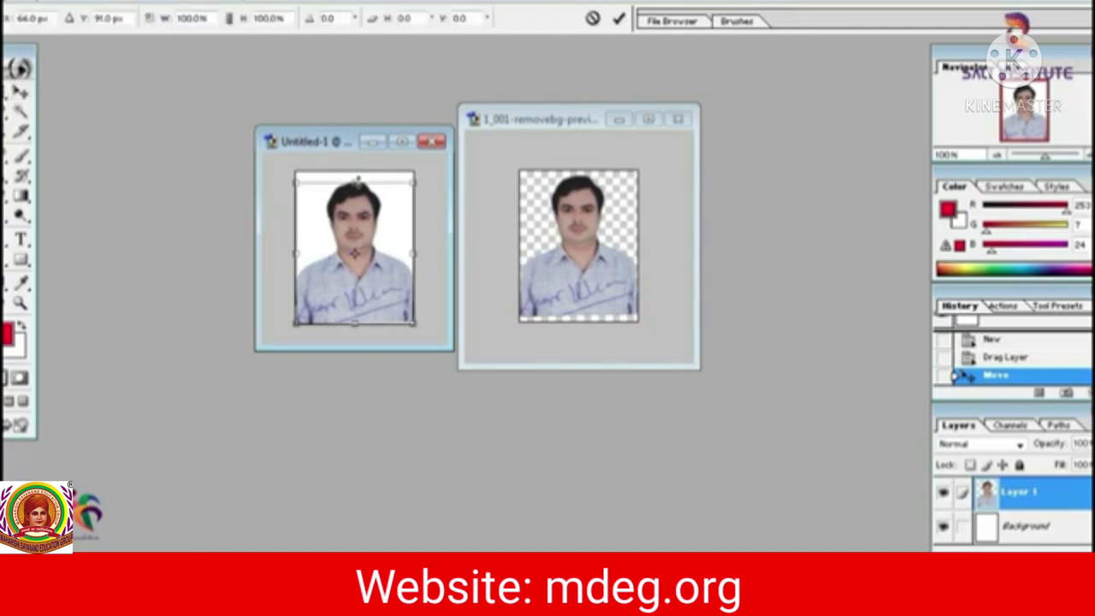
drag(357, 179, 354, 174)
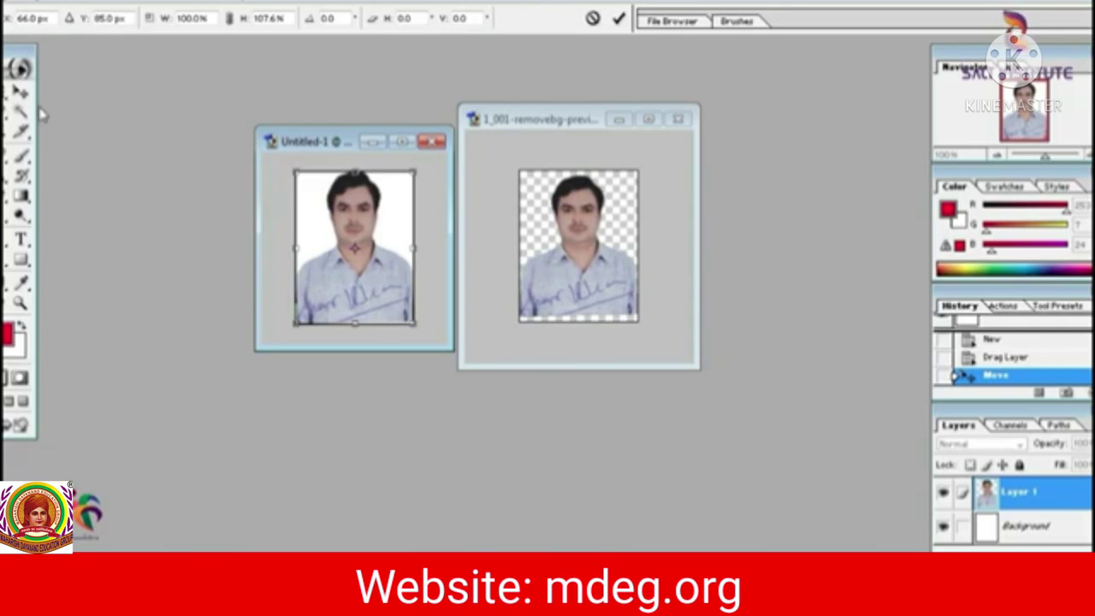
click(22, 94)
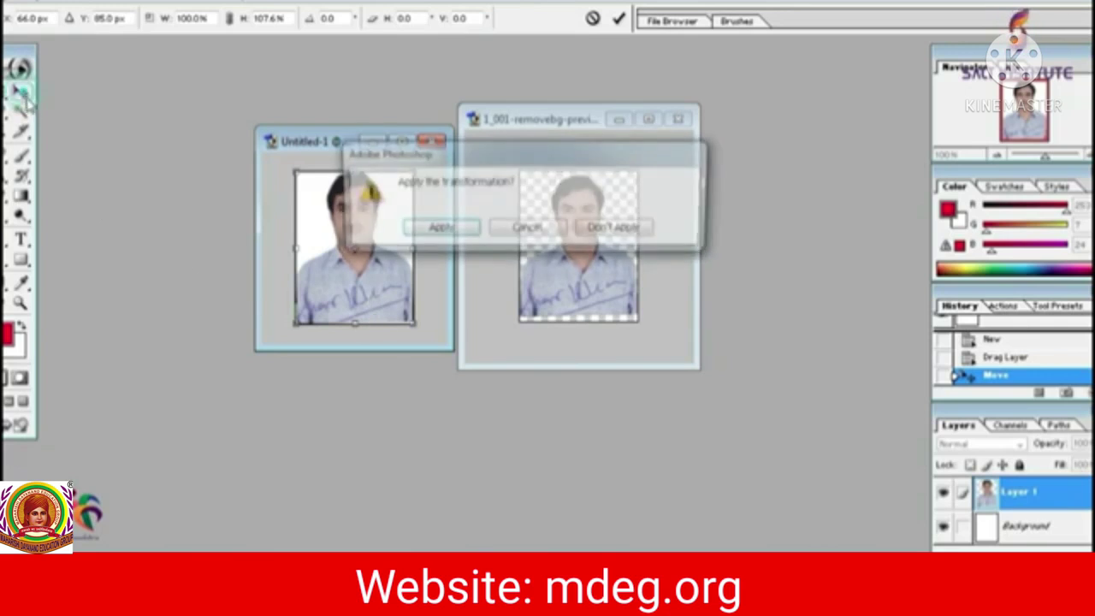
click(457, 226)
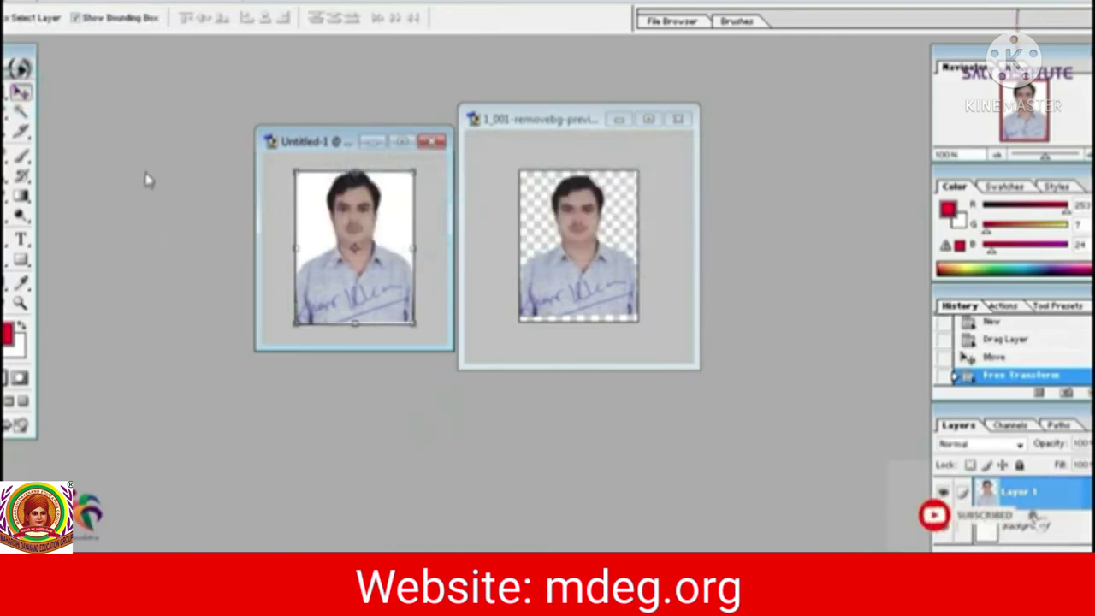
Start saving the finished photo as a new file in JPEG format on the Desktop.
click(19, 3)
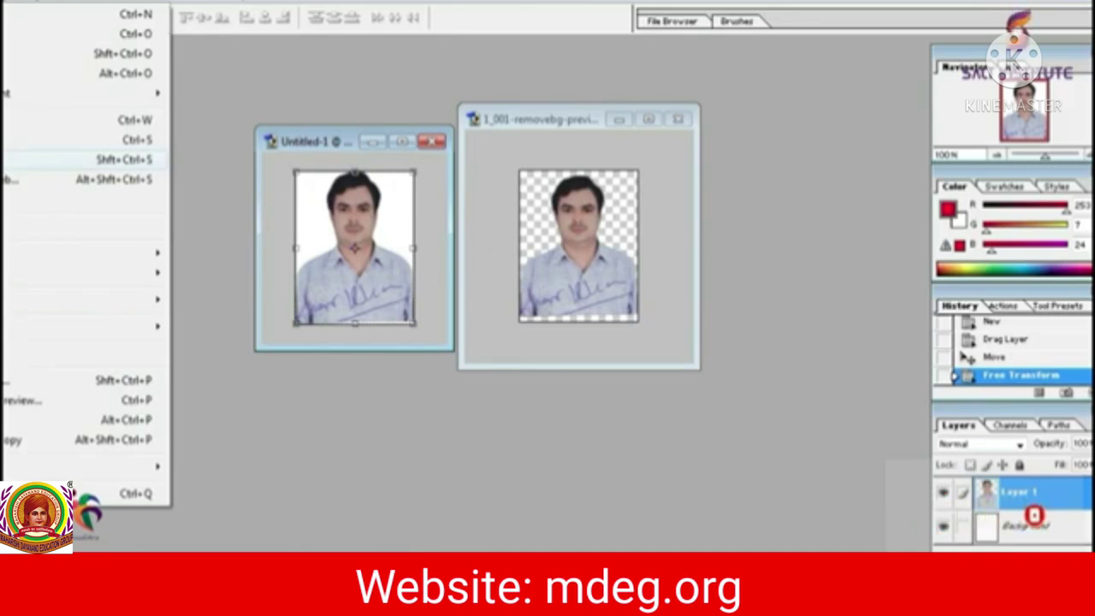
click(86, 160)
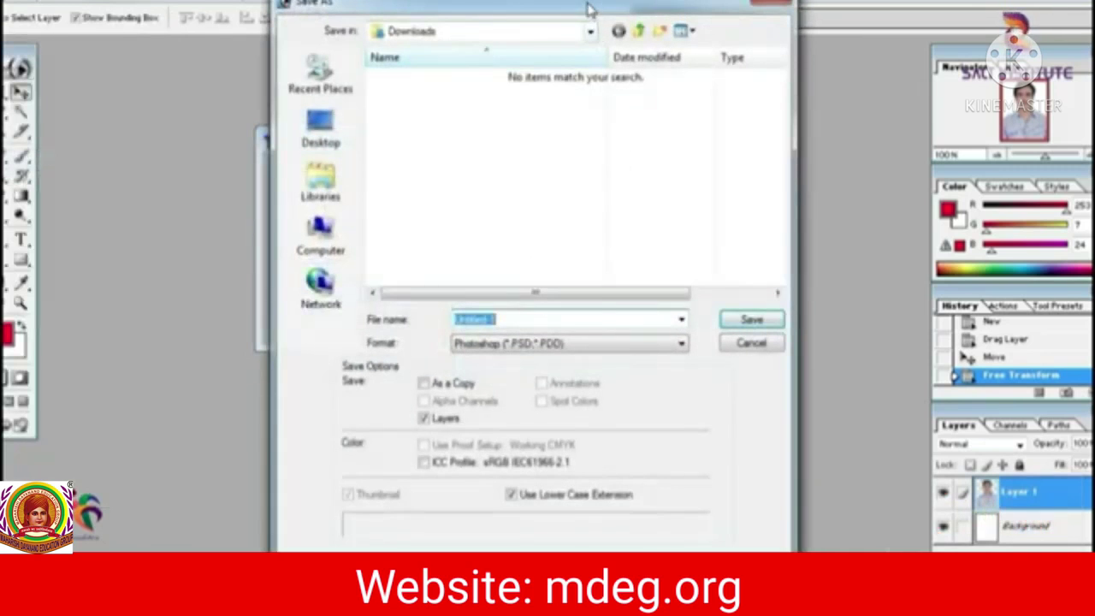
drag(587, 9, 750, 9)
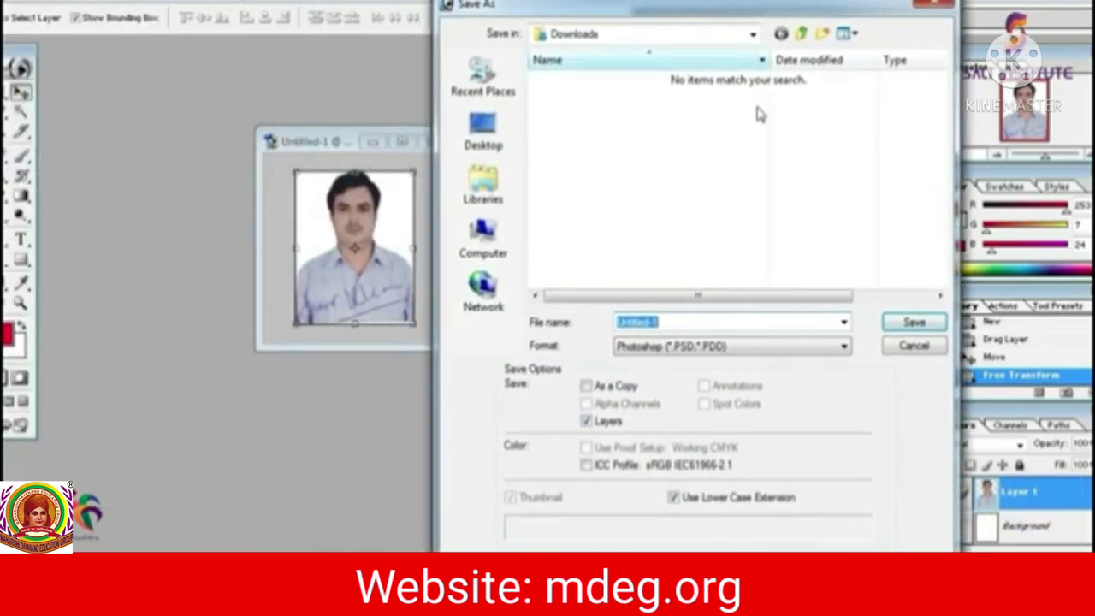
click(701, 349)
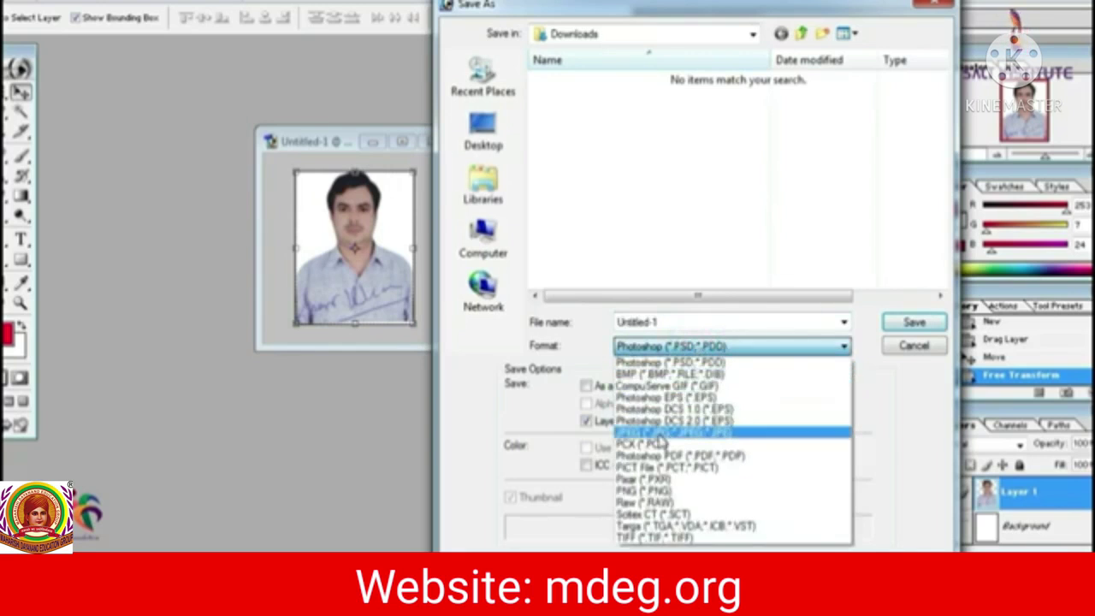
click(659, 433)
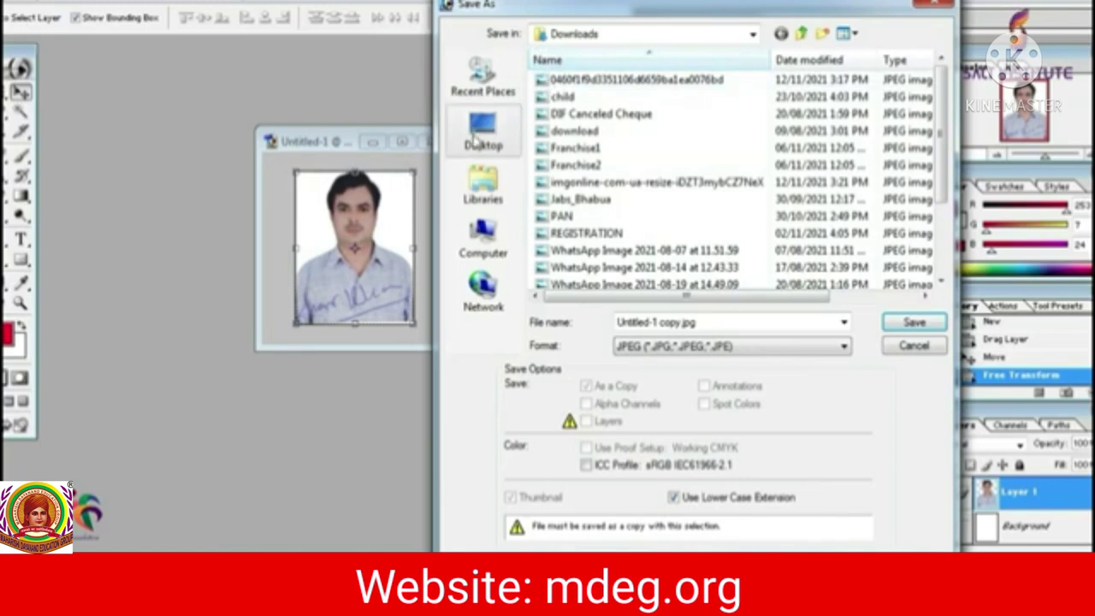
click(481, 137)
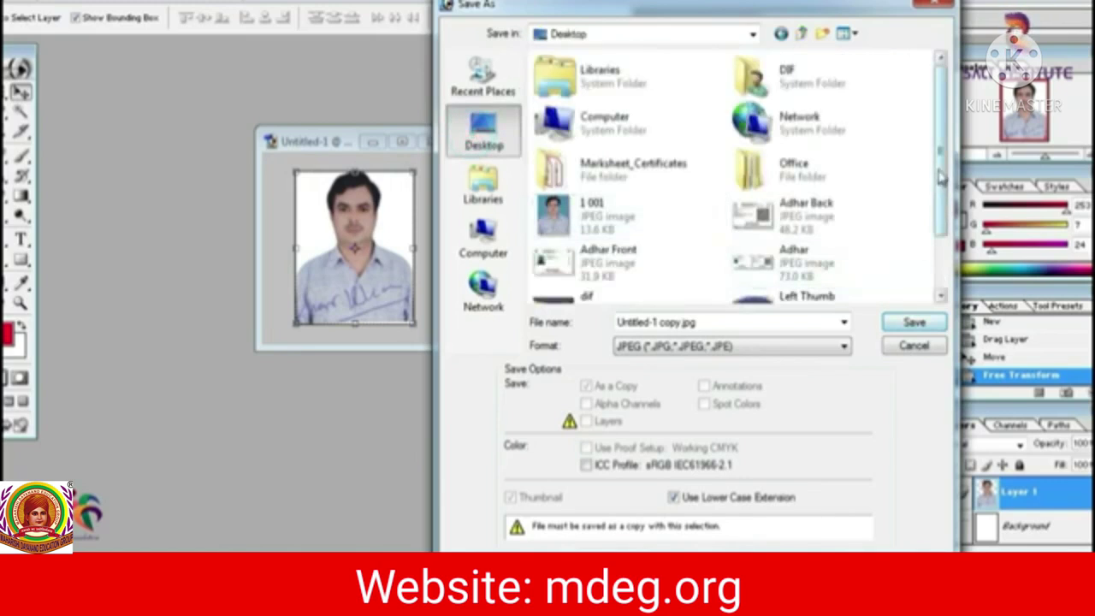
scroll(937, 171, down, 3)
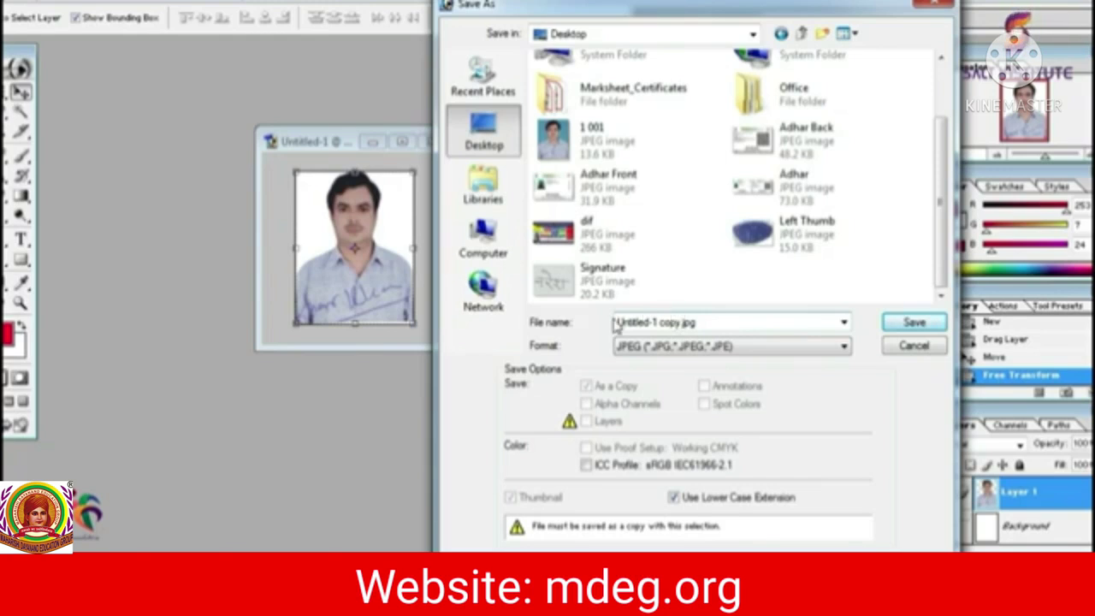
Name the file new.jpeg and save it with Maximum quality and the Baseline ("Standard") format option.
double_click(616, 322)
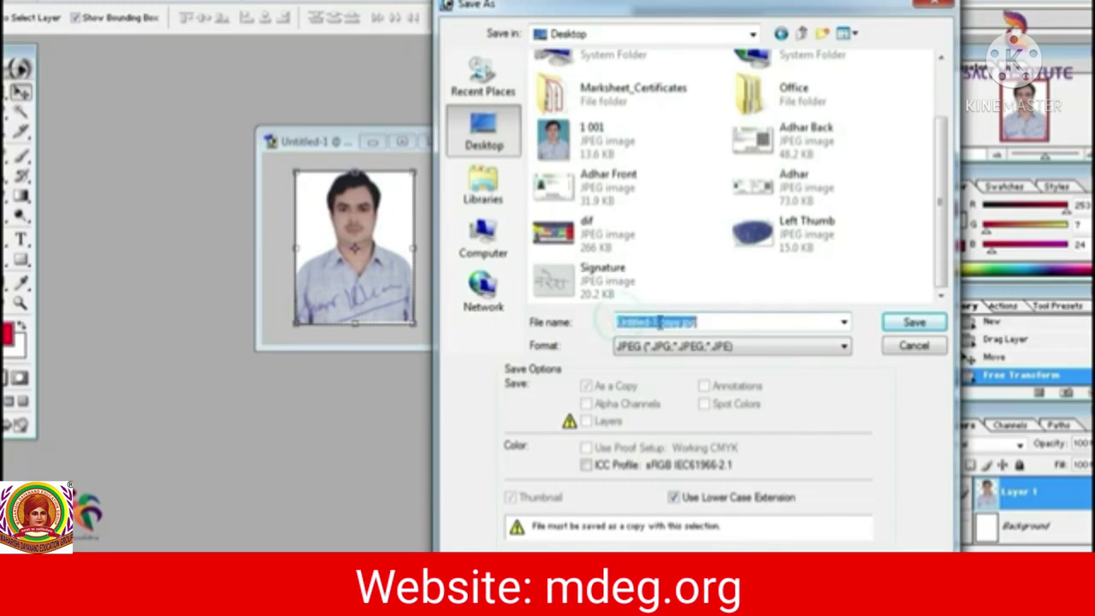
click(631, 322)
key(BackSpace)
key(BackSpace)
key(BackSpace)
key(BackSpace)
key(BackSpace)
key(BackSpace)
key(BackSpace)
key(BackSpace)
key(BackSpace)
key(BackSpace)
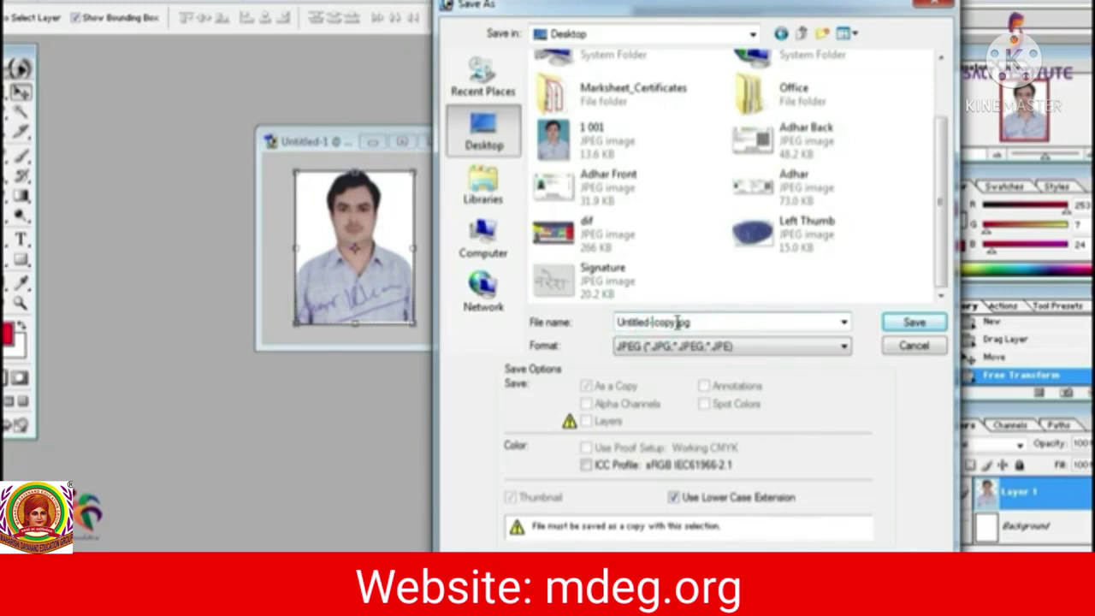
key(BackSpace)
key(BackSpace)
key(BackSpace)
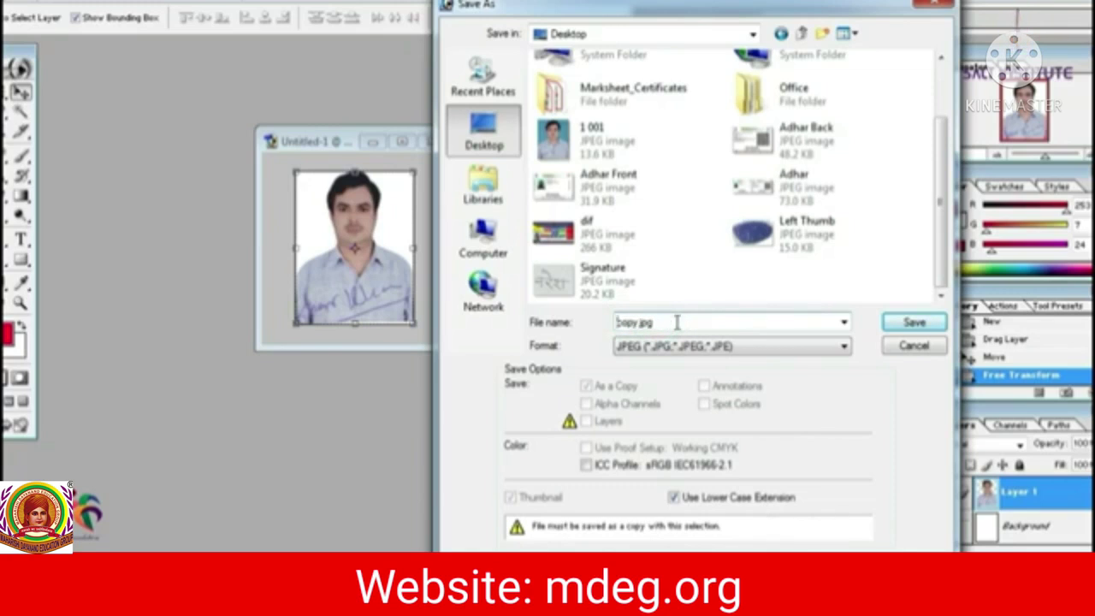
key(Delete)
key(Delete)
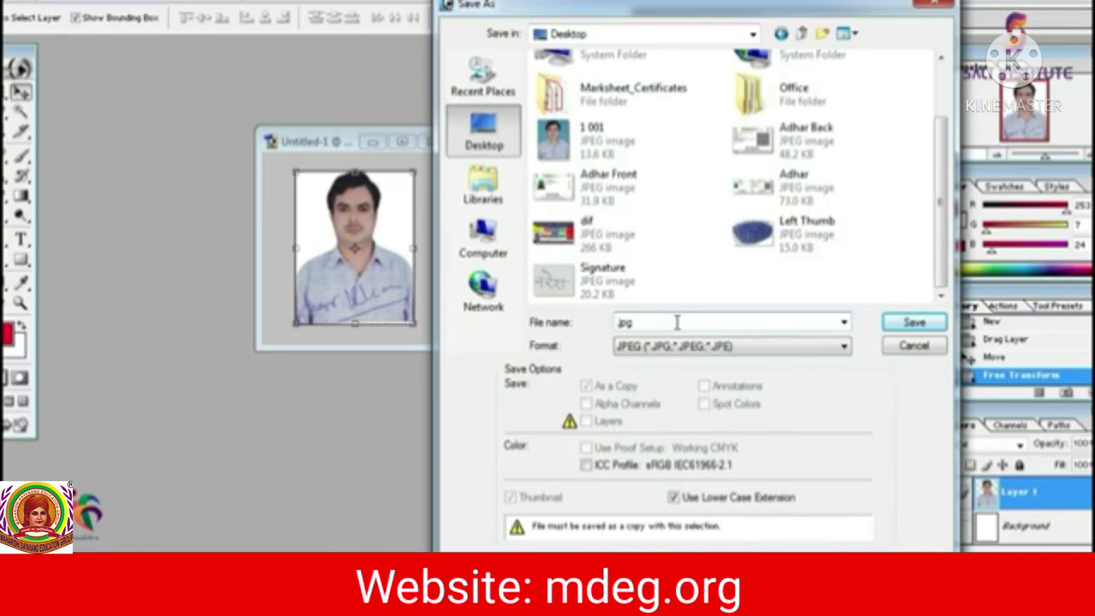
text(new)
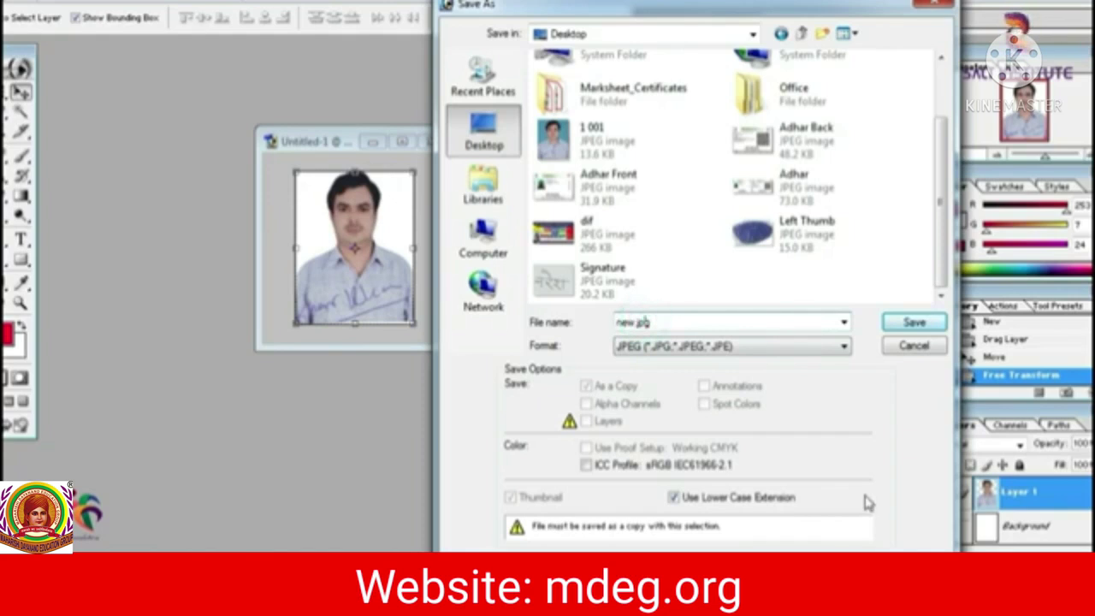
text(e)
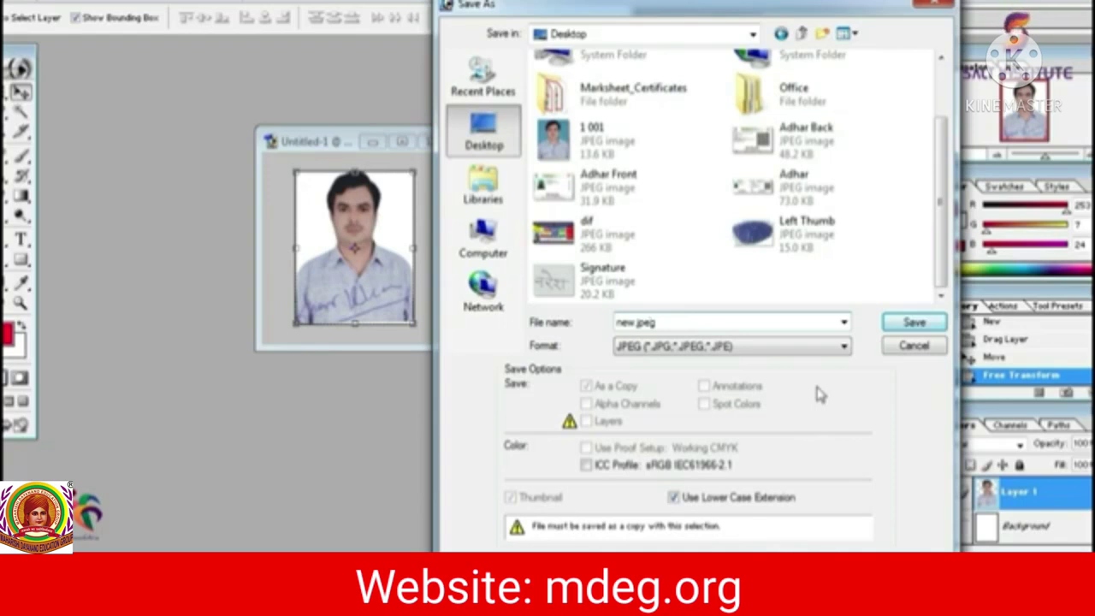
click(912, 324)
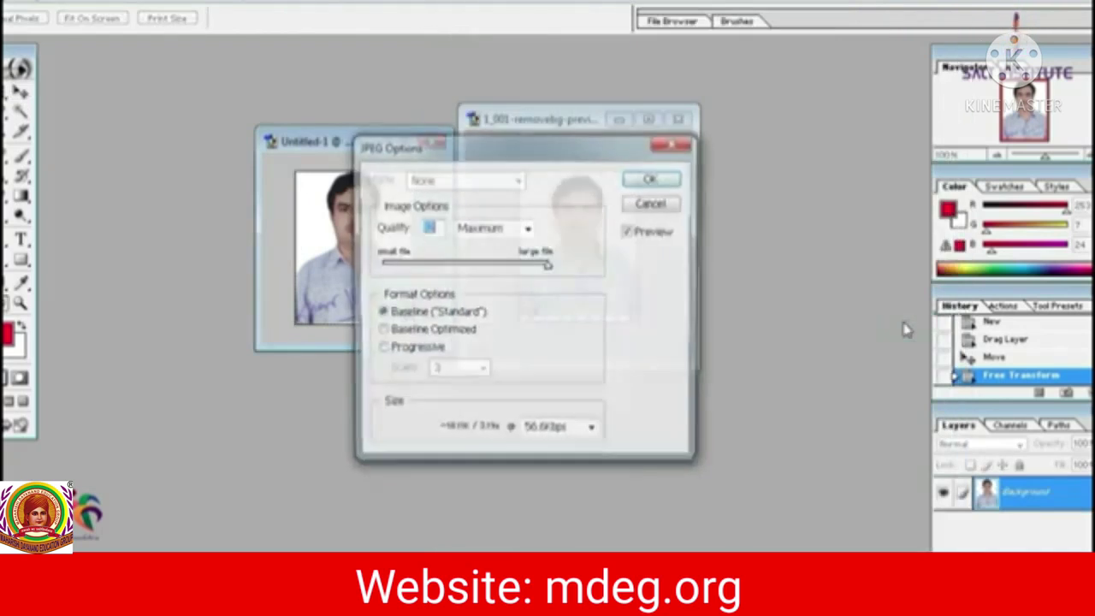
click(654, 180)
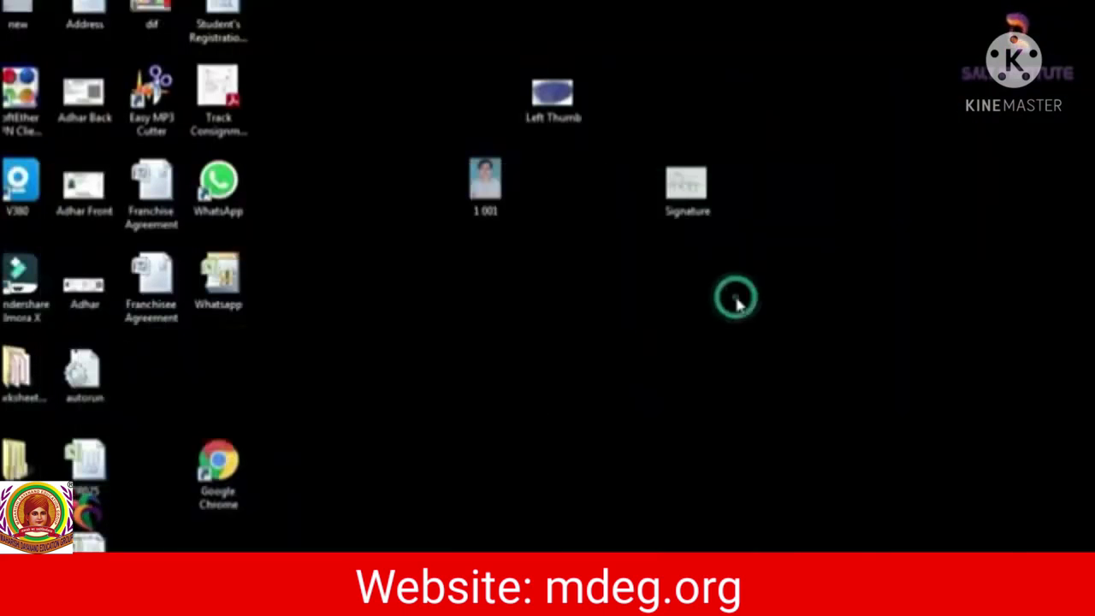
Move the new image's desktop icon into the open area between the 1 001 and Signature images.
click(553, 363)
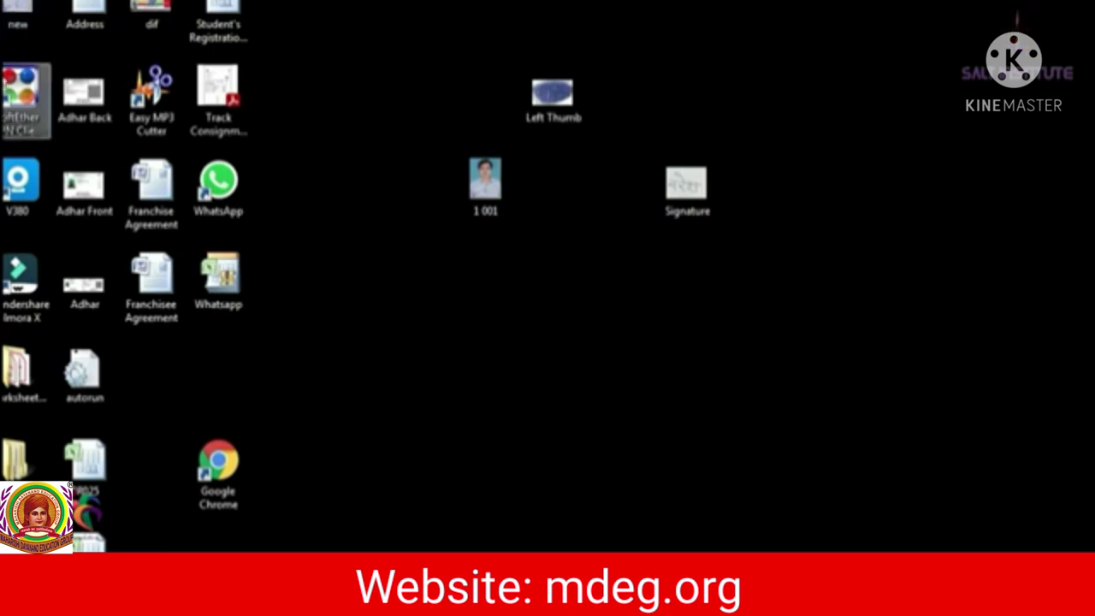
drag(26, 13, 587, 284)
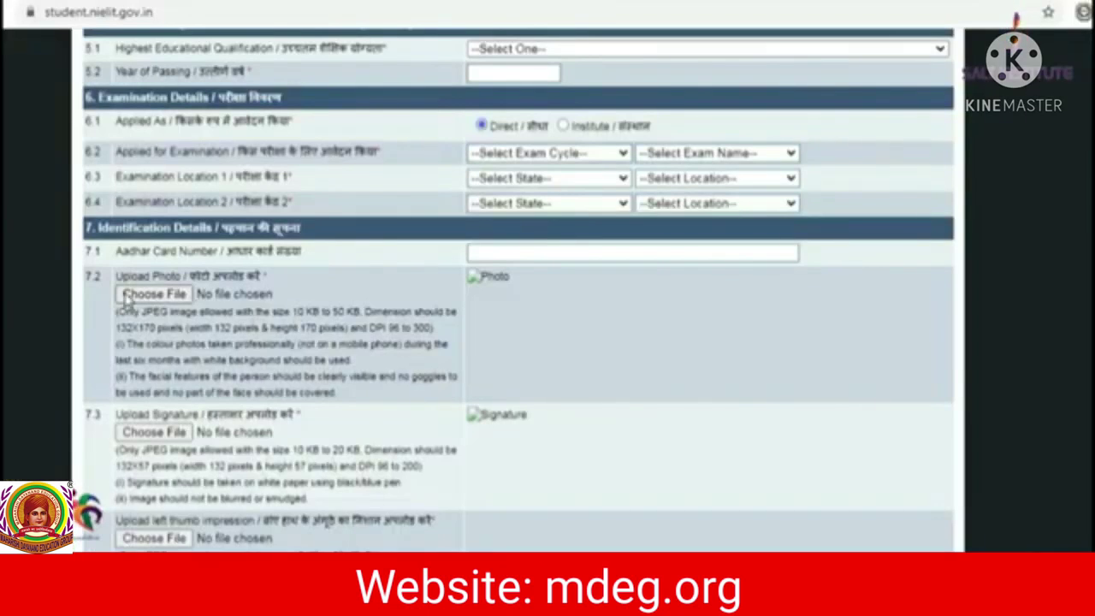
Return to the NIELIT form in Chrome and try to upload the new image from the Desktop as the photo.
click(238, 313)
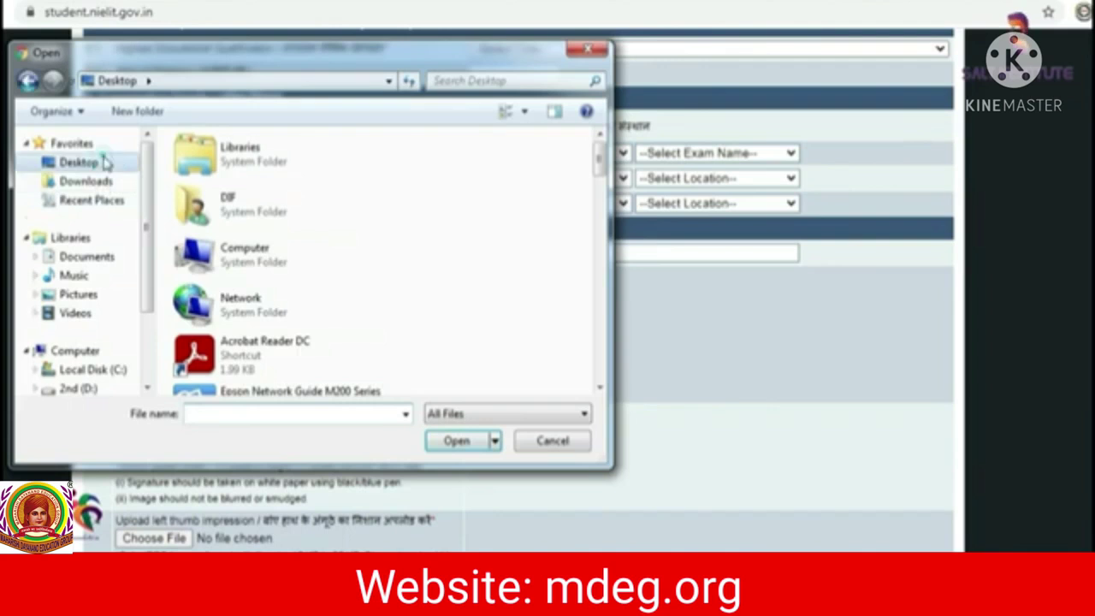
mouse_move(601, 159)
mouse_down()
mouse_move(612, 301)
mouse_move(613, 272)
mouse_move(604, 342)
mouse_up()
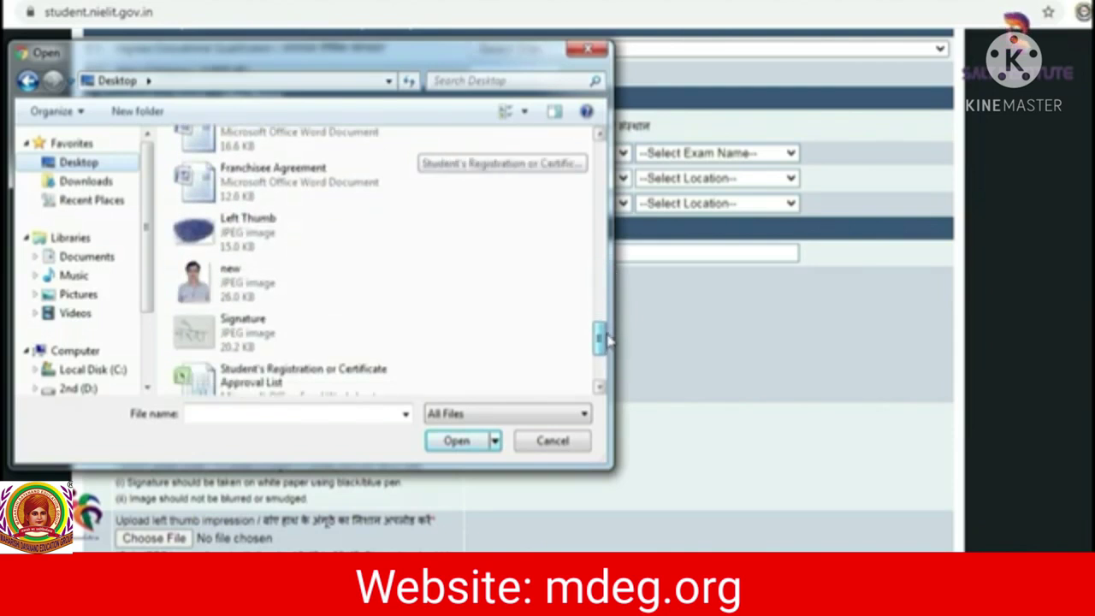
double_click(243, 293)
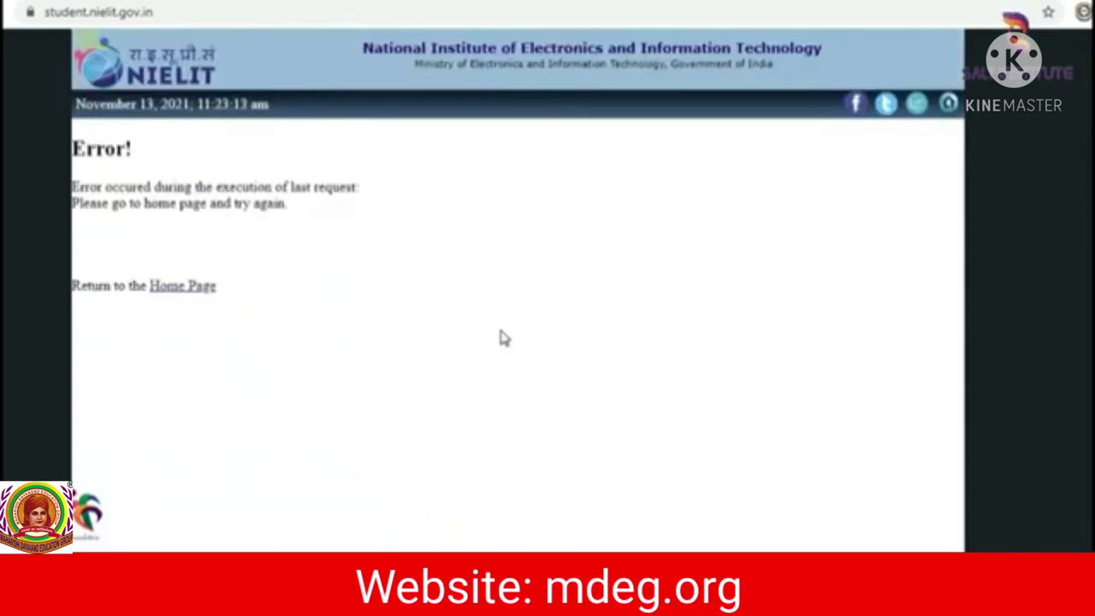
Return to the NIELIT home page and start an online application for Course on Computer Concepts (CCC).
click(195, 288)
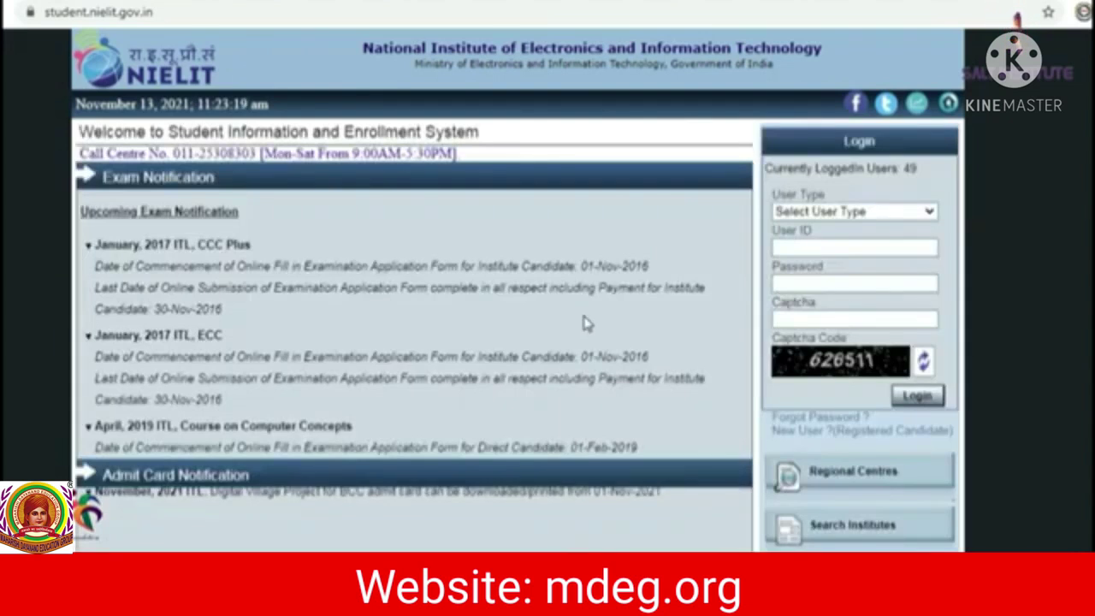
scroll(587, 320, down, 4)
click(918, 392)
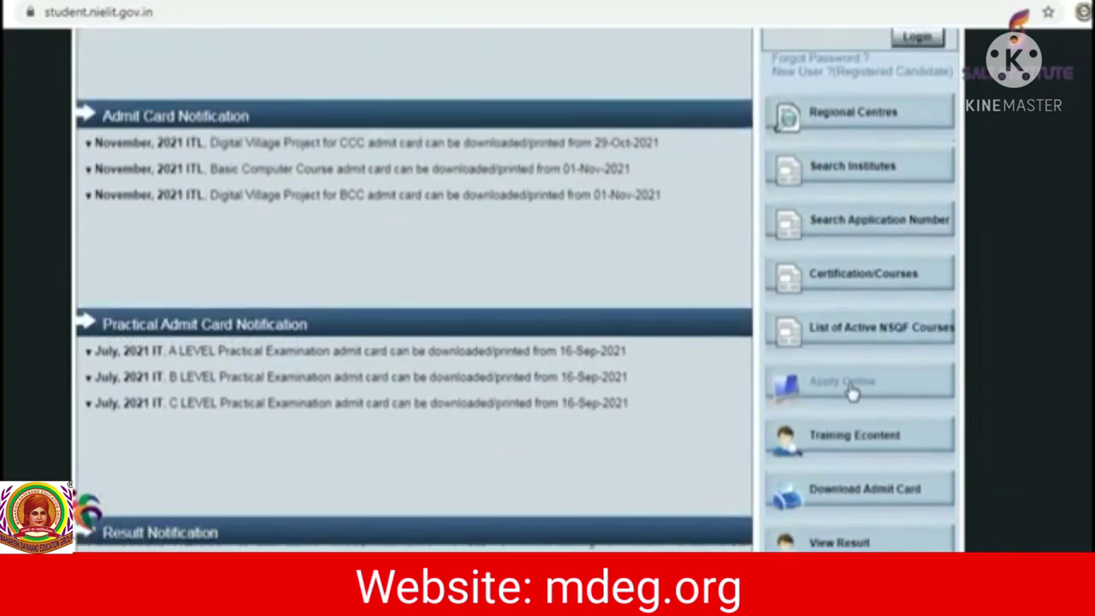
scroll(411, 320, up, 4)
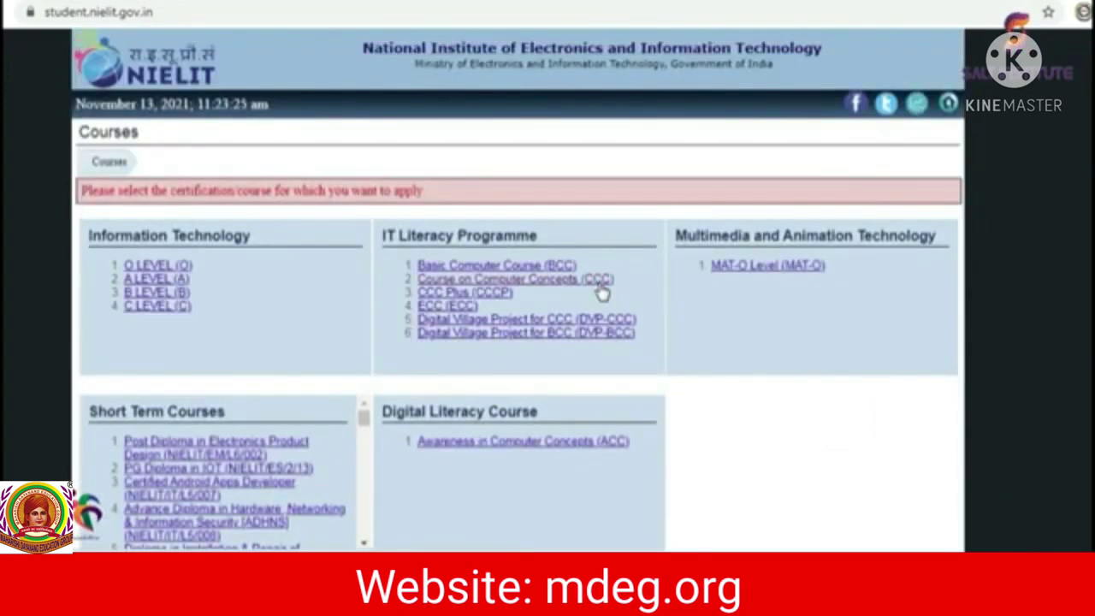
click(599, 281)
Accept the declaration below the examination guidelines and proceed to the CCC application form.
scroll(384, 325, down, 5)
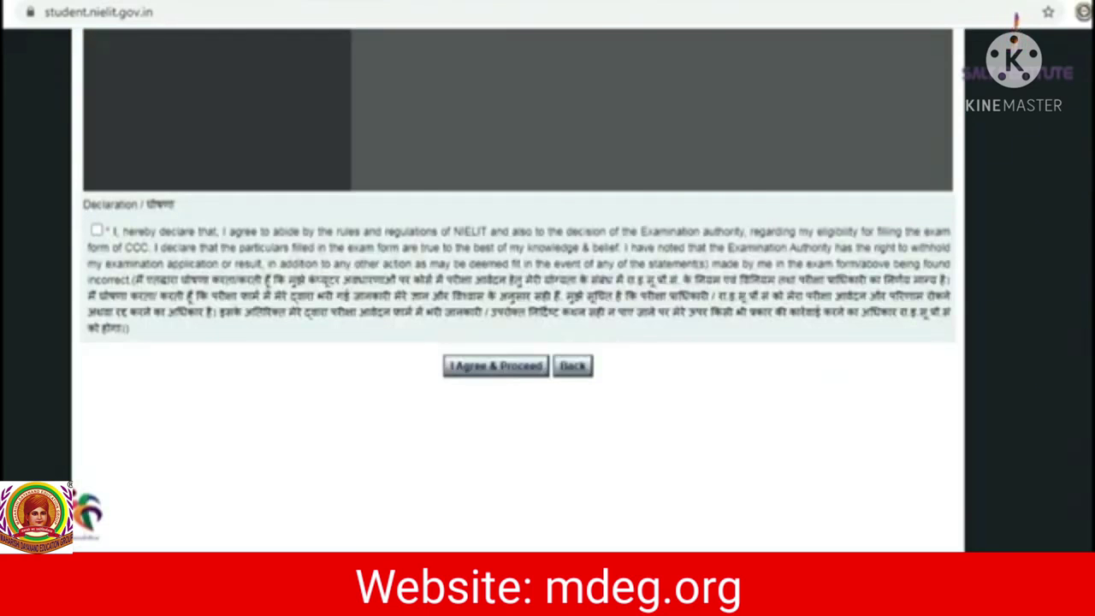
click(97, 231)
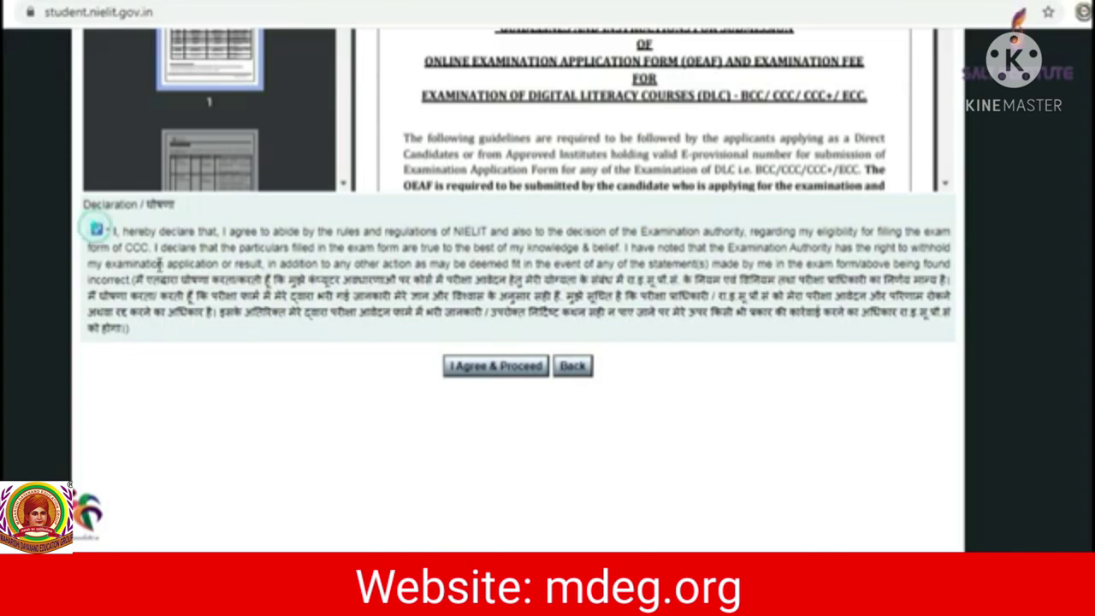
click(513, 366)
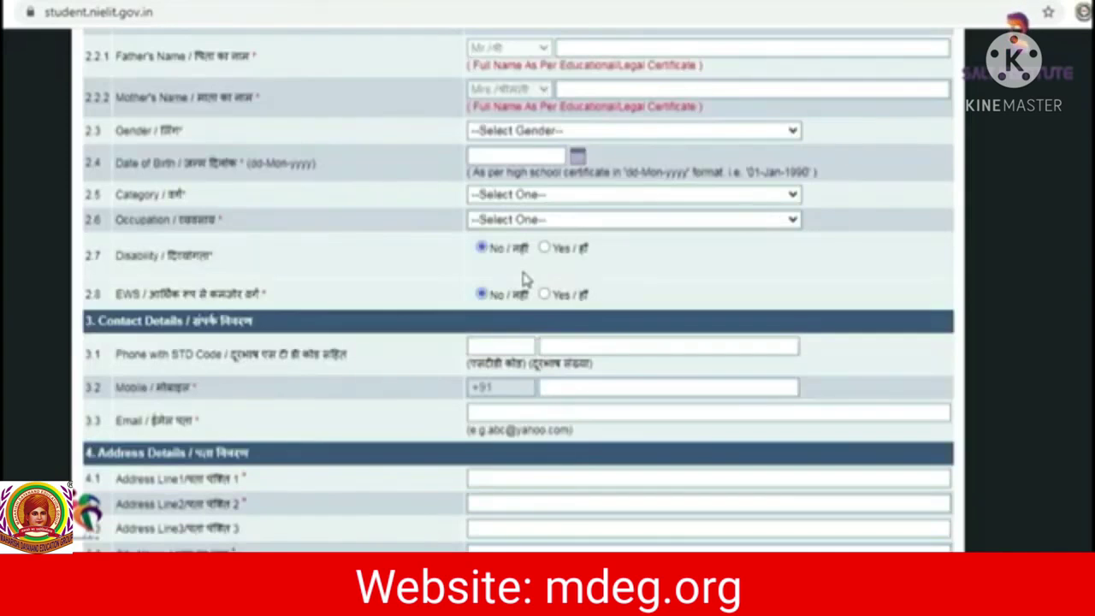
Look through the application form's personal, contact, address, examination and identification sections.
scroll(526, 280, down, 8)
scroll(526, 281, down, 3)
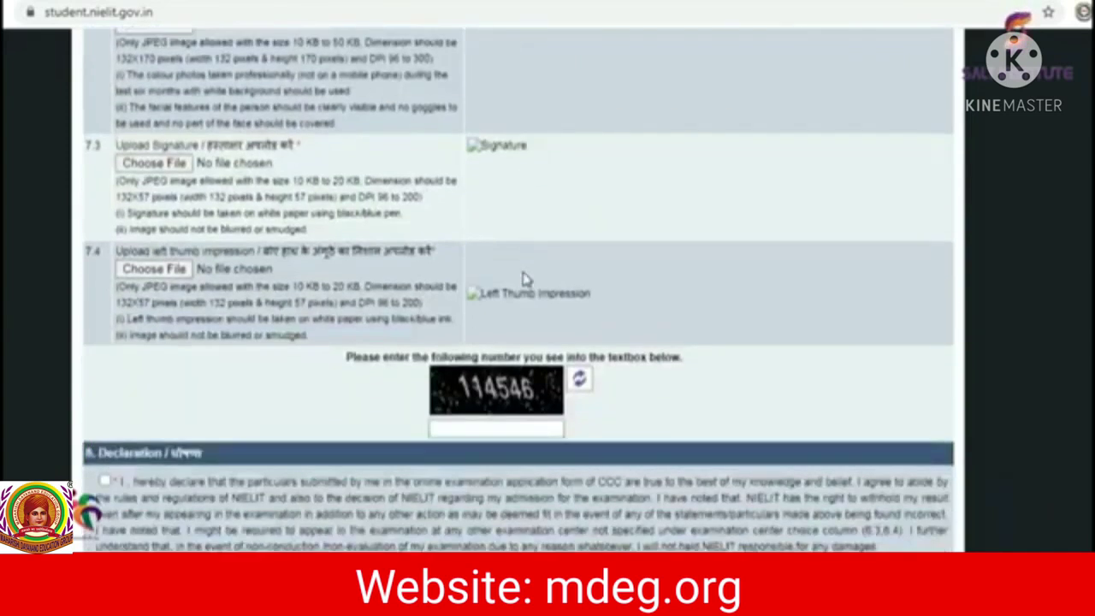
scroll(526, 281, up, 8)
scroll(526, 281, up, 6)
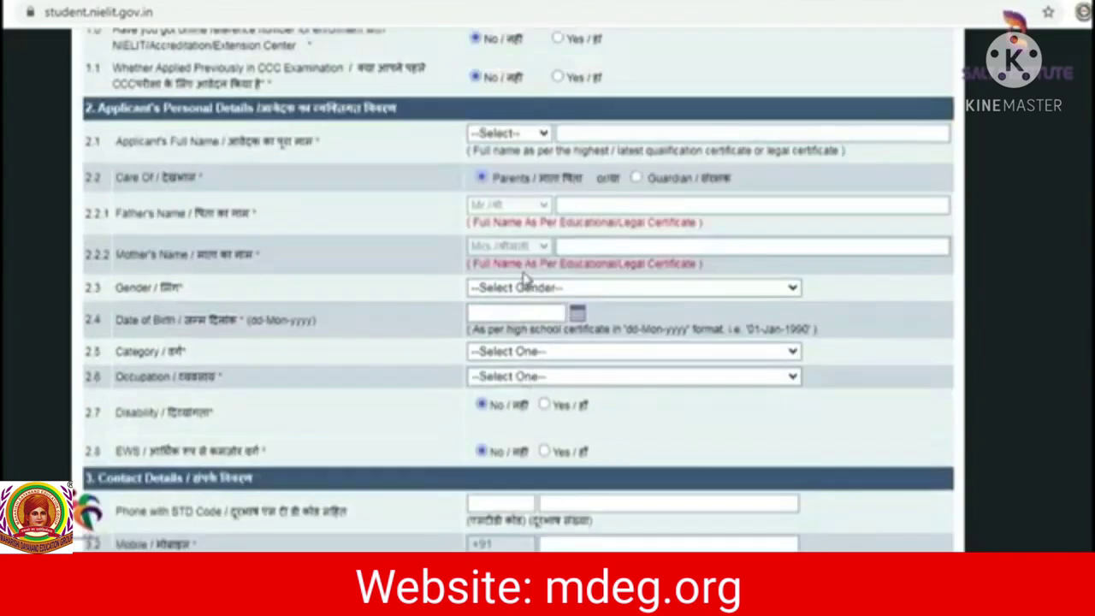
scroll(527, 274, down, 1)
scroll(526, 274, down, 1)
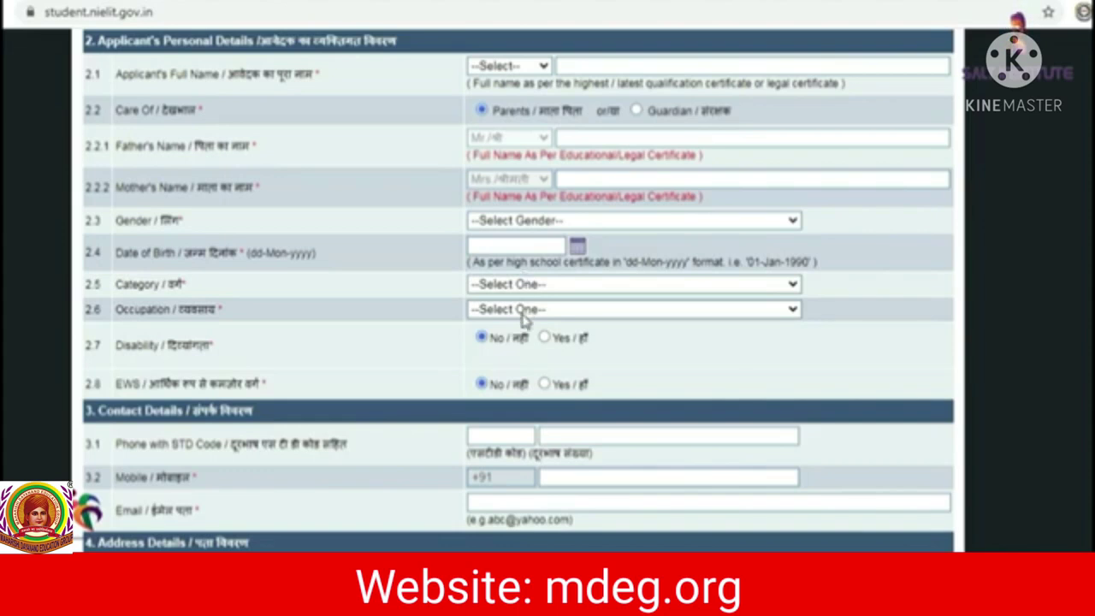
scroll(526, 315, down, 4)
scroll(526, 319, down, 1)
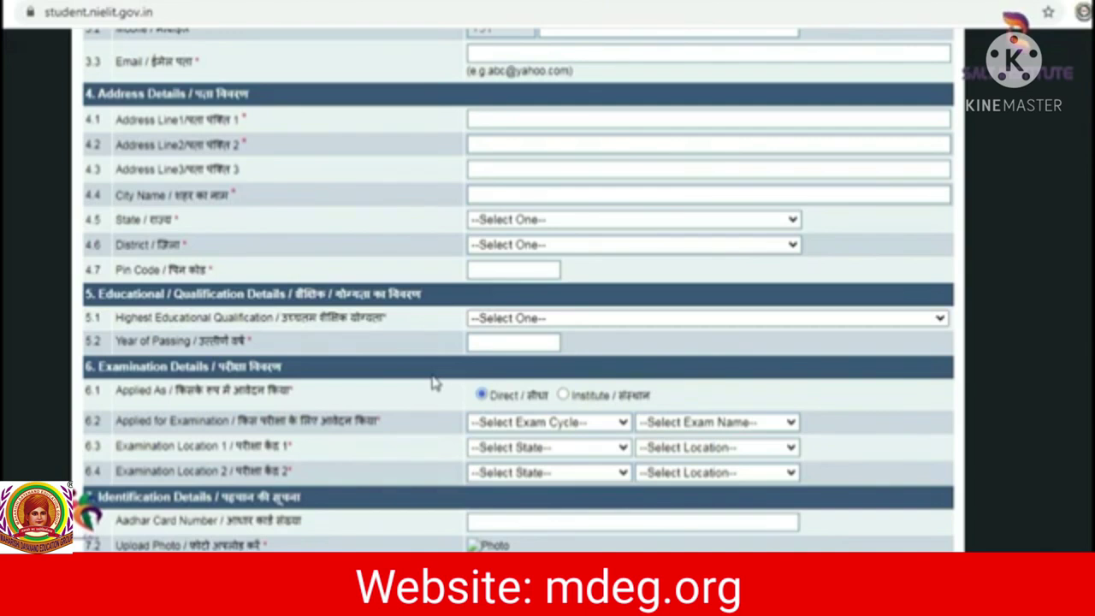
Upload the JPEG image new from the Desktop as the photo in the Identification Details section.
scroll(404, 426, down, 1)
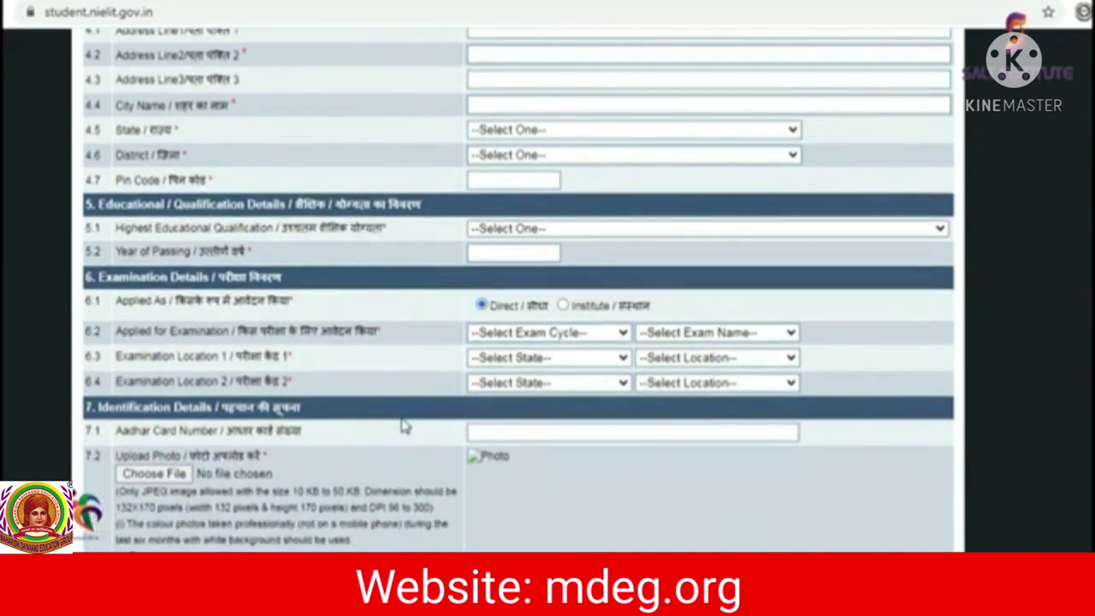
scroll(404, 426, down, 2)
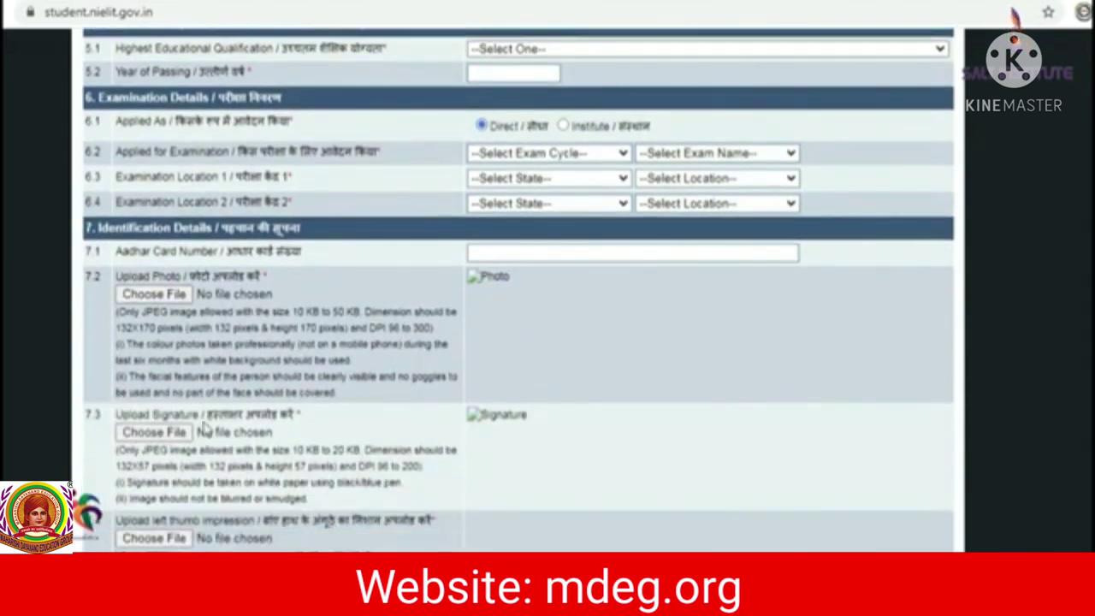
click(154, 293)
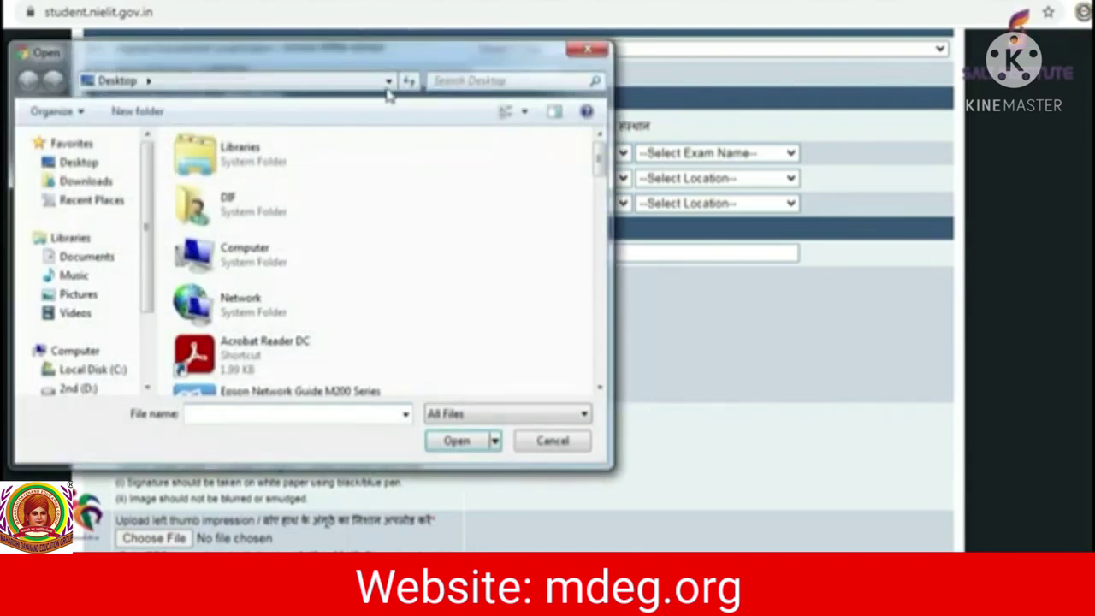
drag(404, 62, 543, 53)
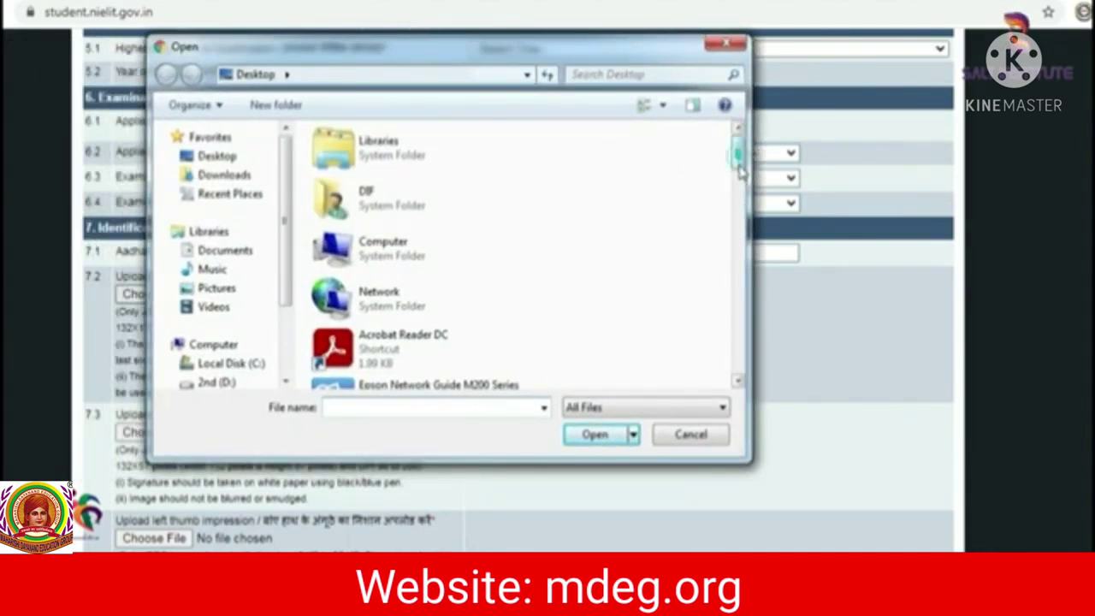
mouse_move(738, 154)
mouse_down()
mouse_move(743, 370)
mouse_move(739, 340)
mouse_up()
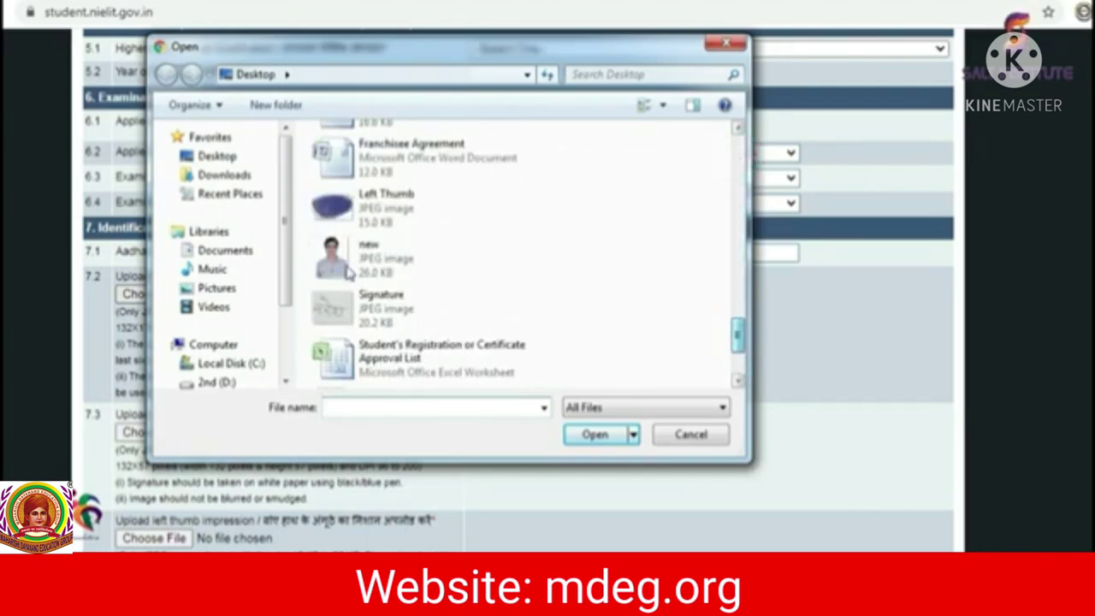
double_click(407, 270)
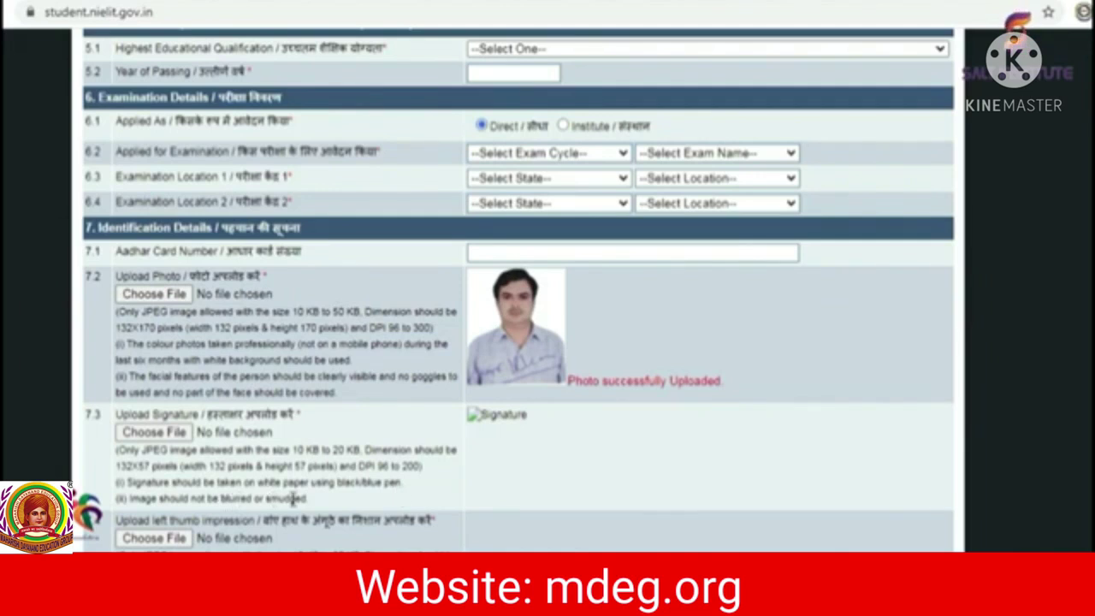
Check the signature upload's file size, dimension and DPI requirements, and look at the Signature and Left Thumb images on the desktop.
mouse_move(325, 505)
mouse_down()
mouse_move(239, 496)
mouse_move(128, 447)
mouse_up()
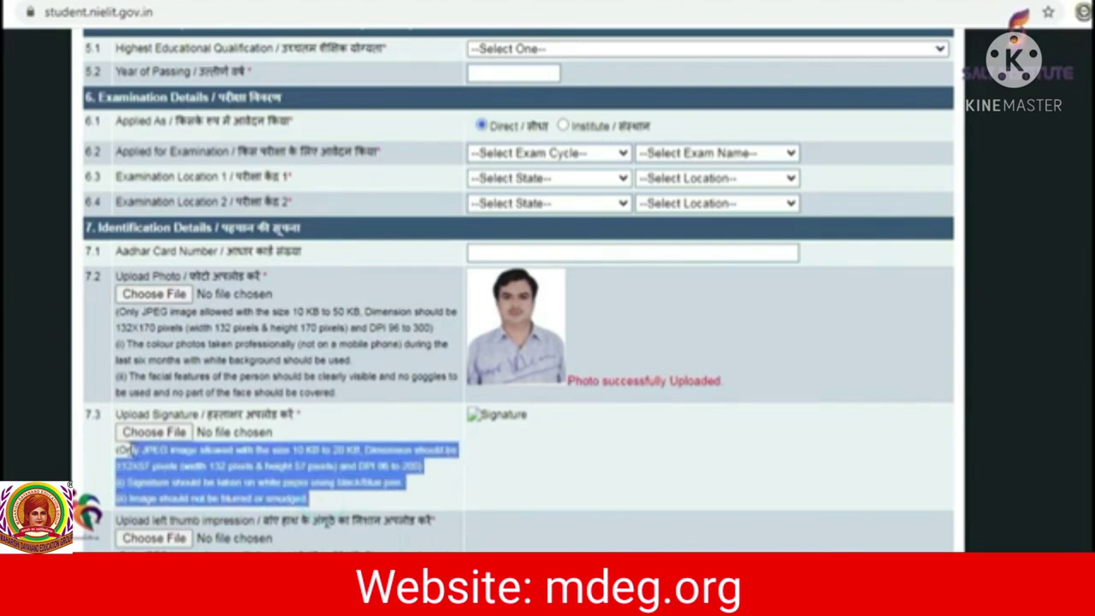
click(207, 469)
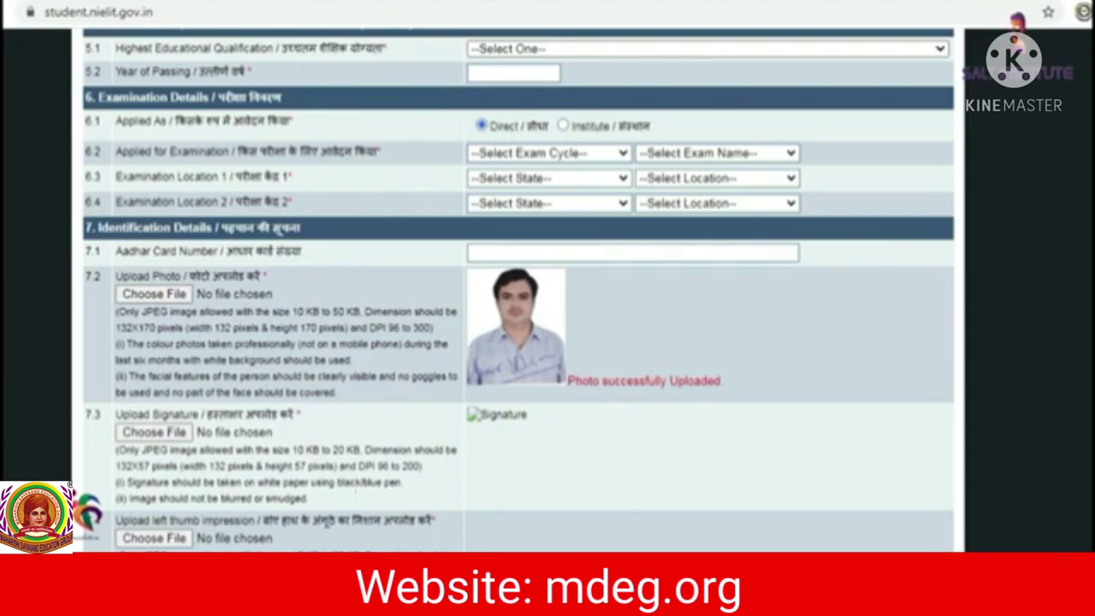
key(super+d)
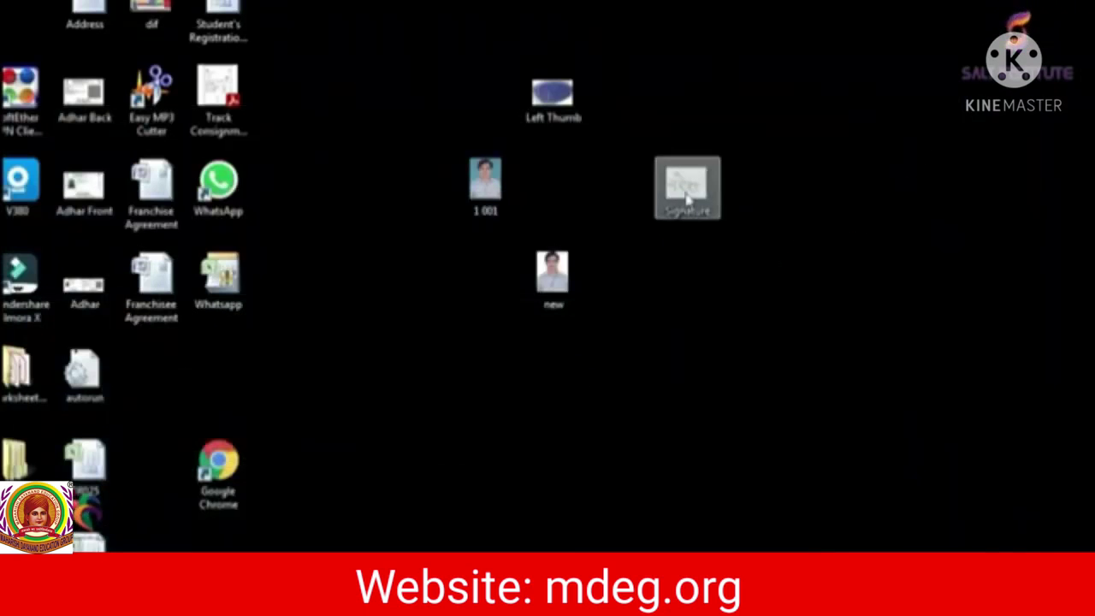
click(552, 94)
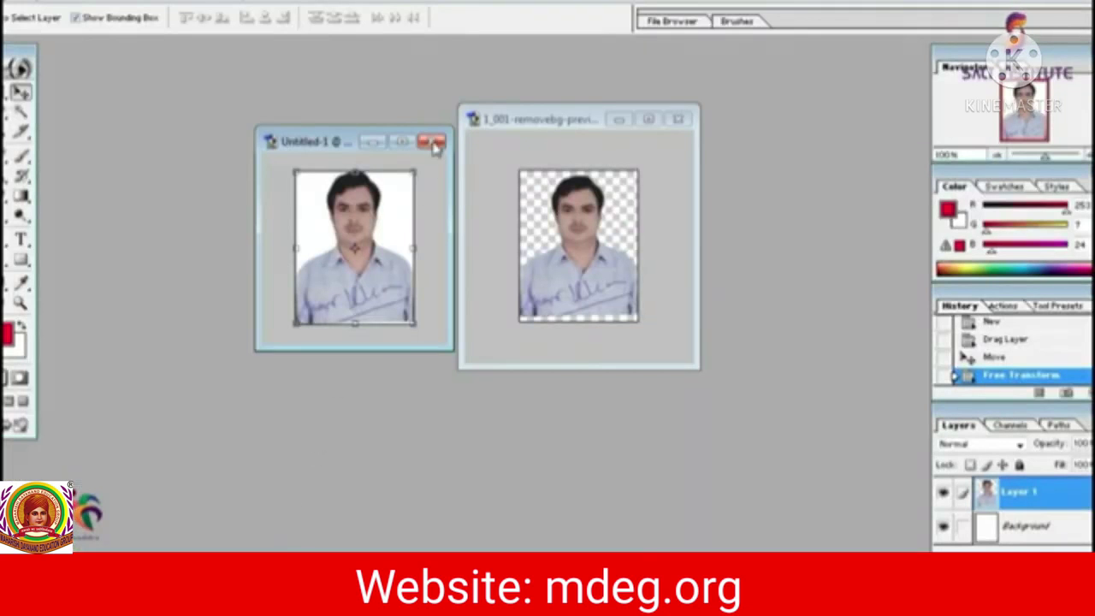
Switch to Photoshop and close both open photo documents, Untitled-1 and the 1_001-removebg-preview image.
click(434, 146)
click(498, 229)
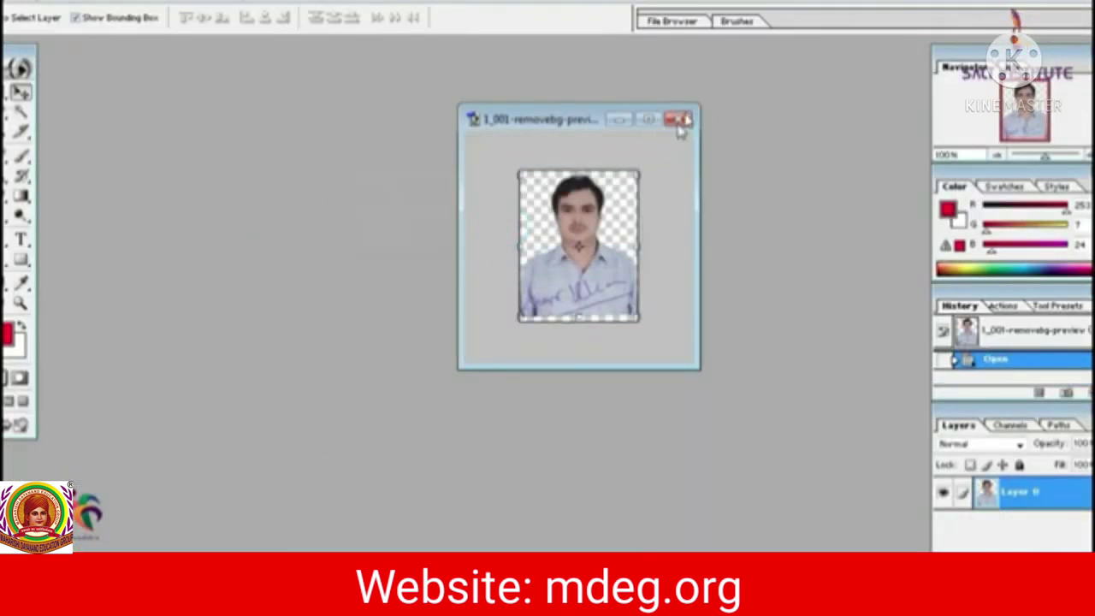
click(678, 122)
Open Signature.jpeg from the Desktop and move its window to the middle of the workspace.
double_click(436, 346)
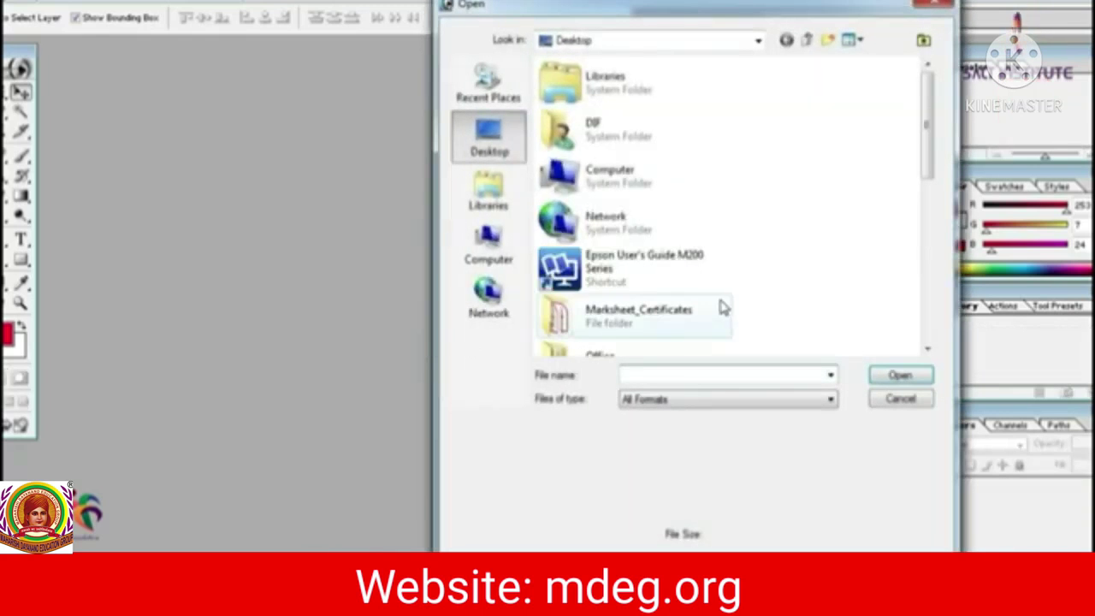
drag(929, 146, 930, 299)
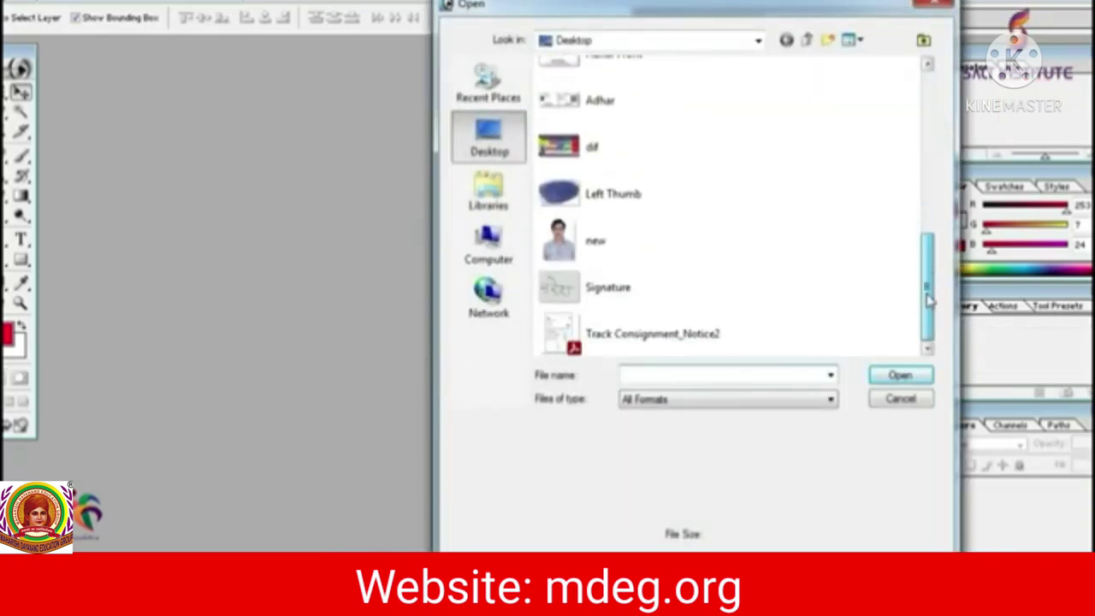
click(609, 293)
double_click(610, 296)
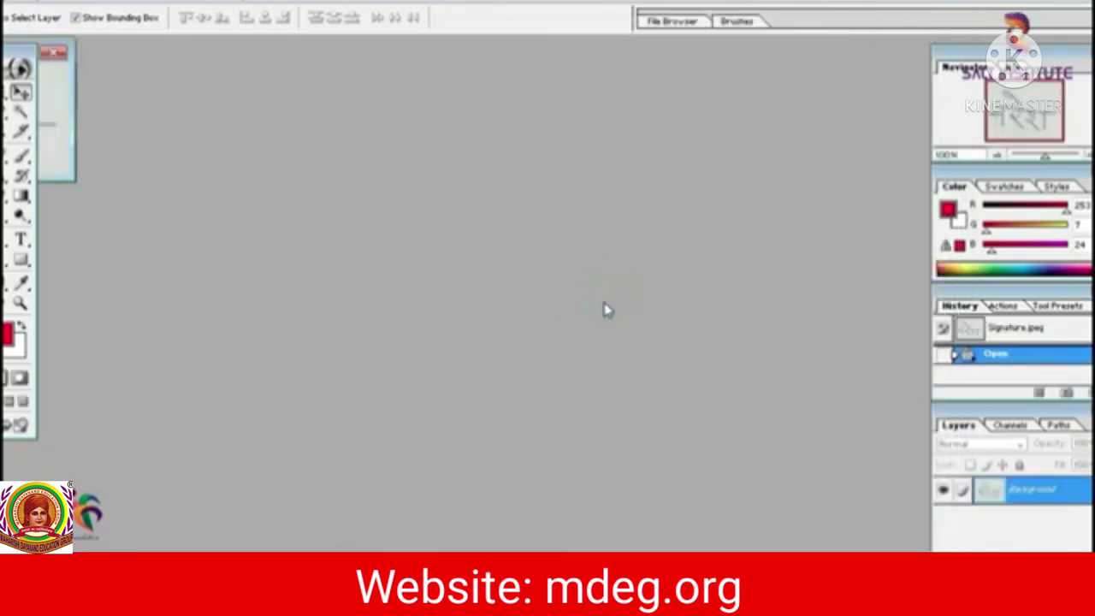
click(86, 73)
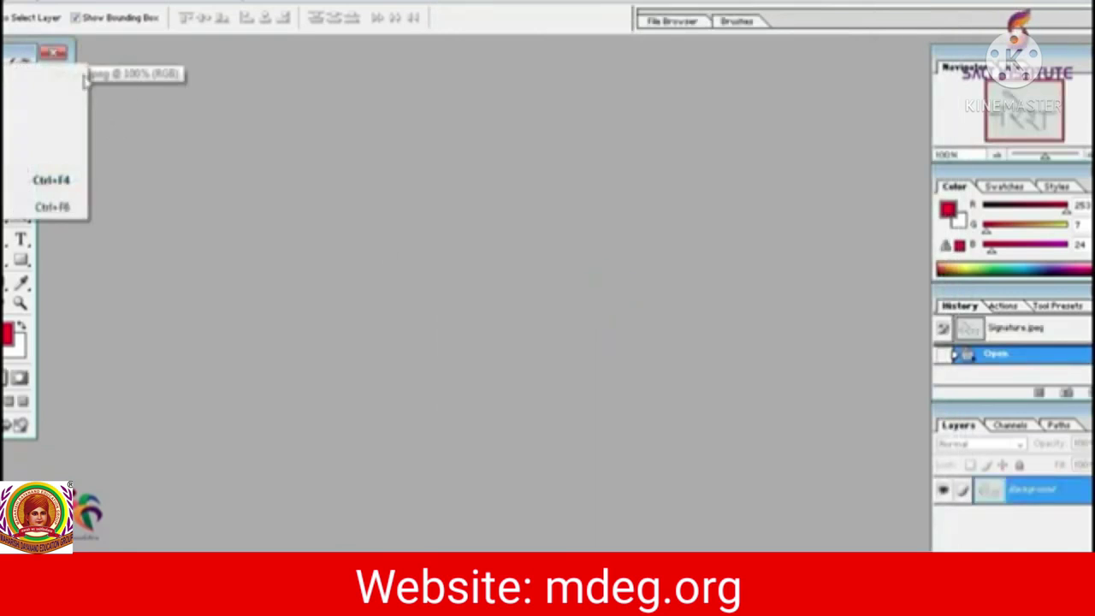
click(432, 136)
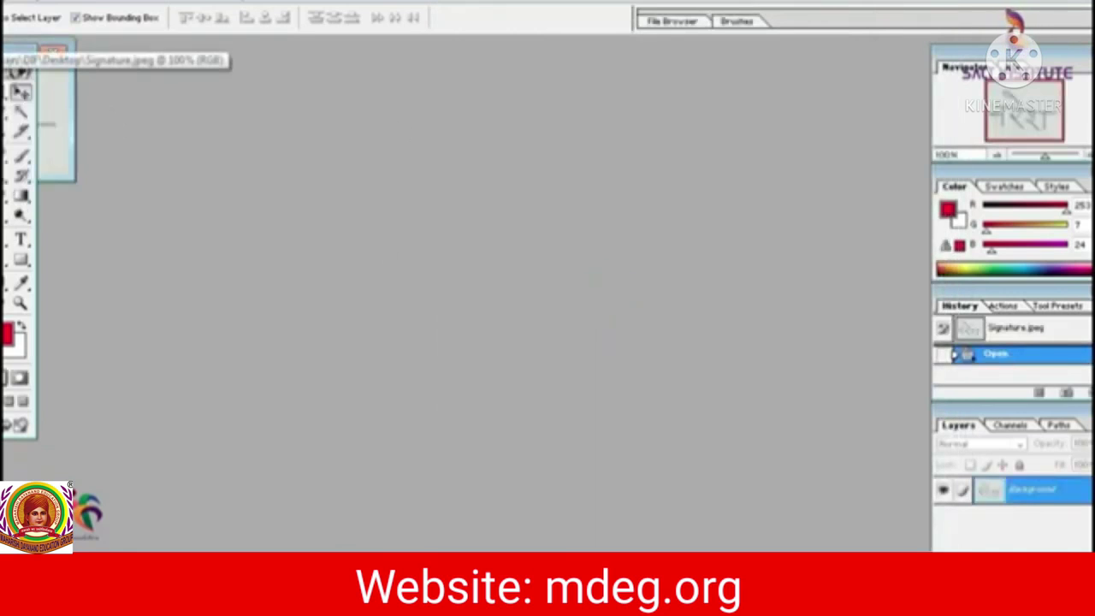
drag(41, 53, 455, 205)
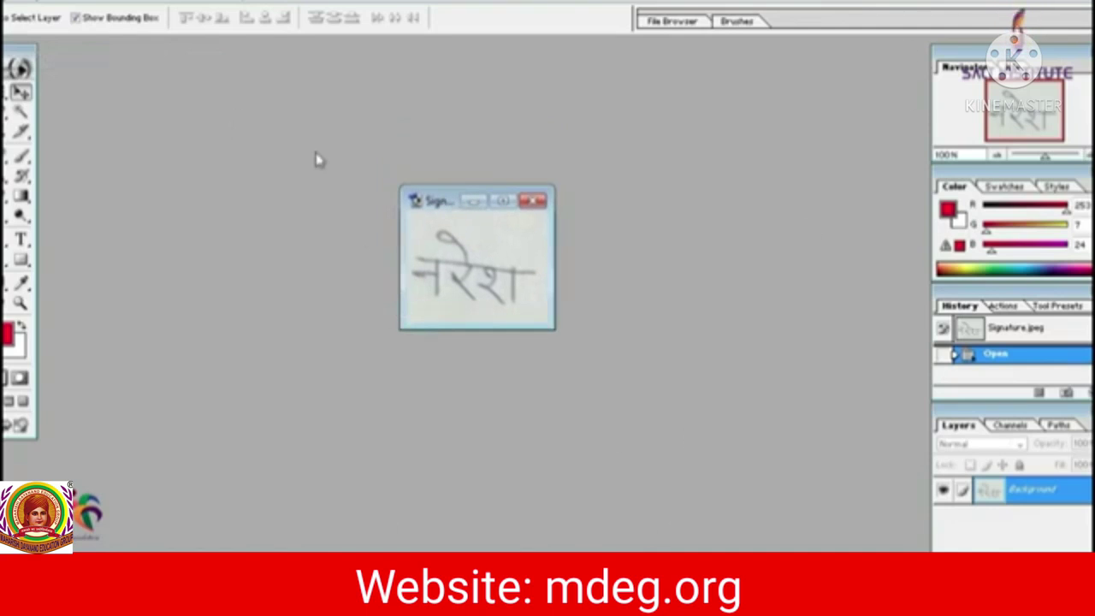
Create a white RGB document of 132 by 57 pixels at 150 pixels/inch and place its window beside the signature image.
click(17, 1)
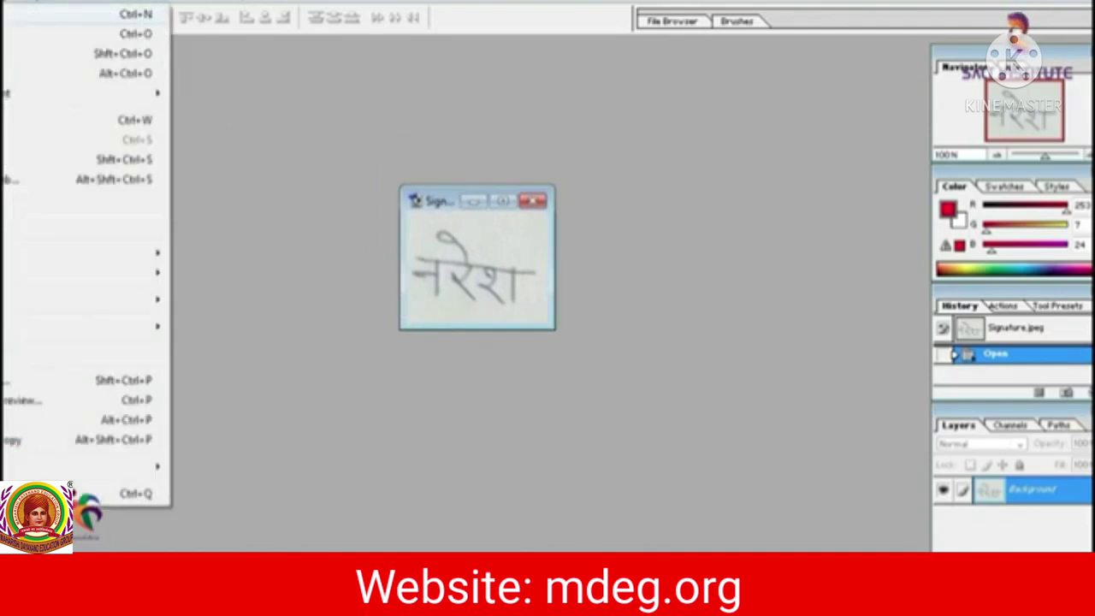
click(51, 9)
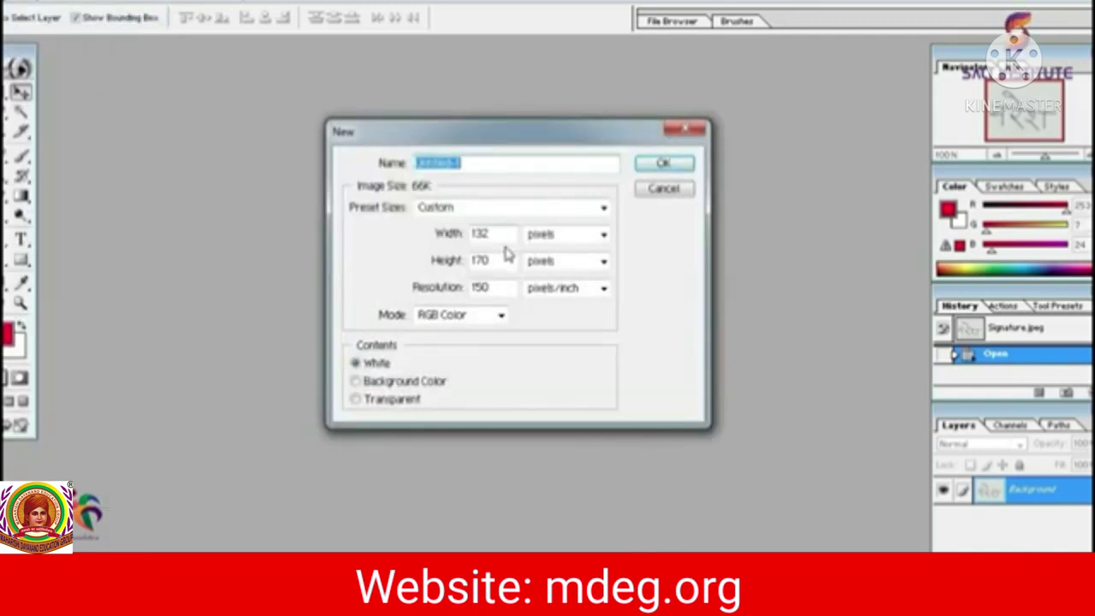
click(501, 257)
drag(501, 258, 468, 265)
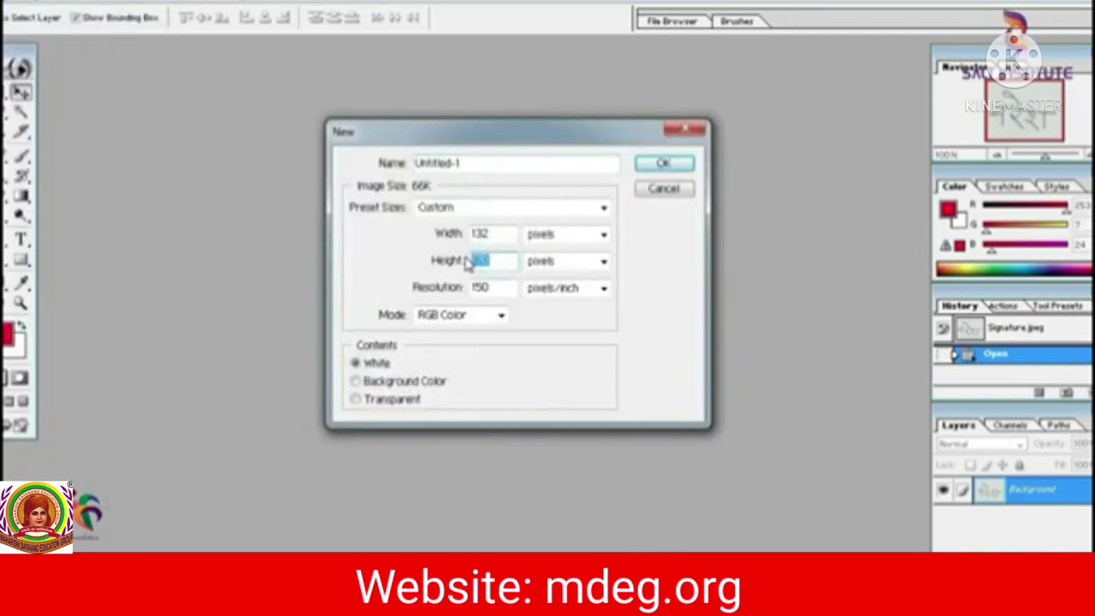
text(57)
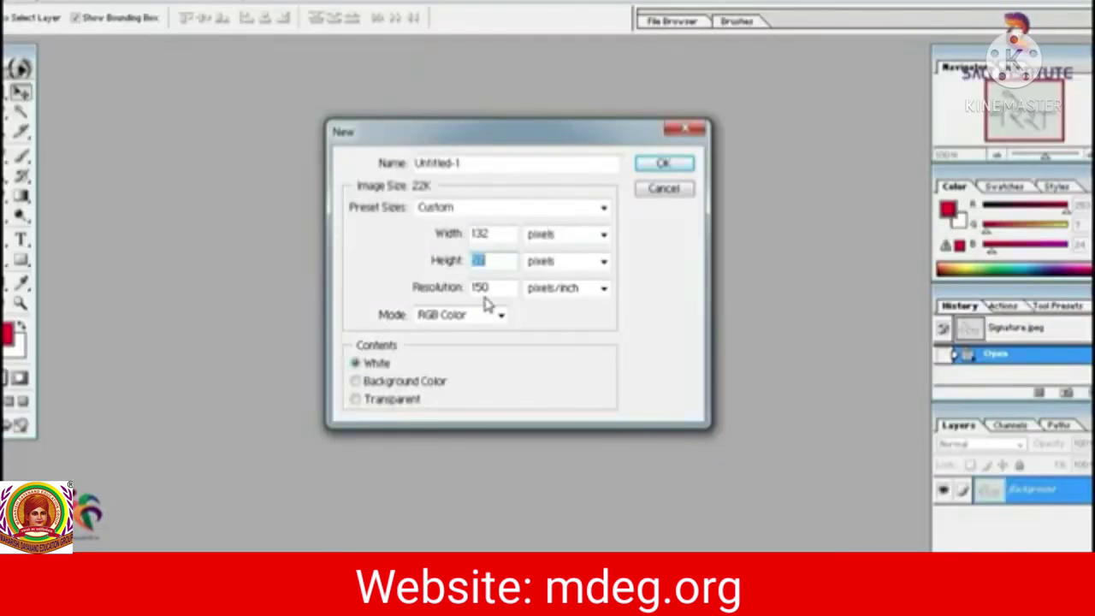
click(648, 165)
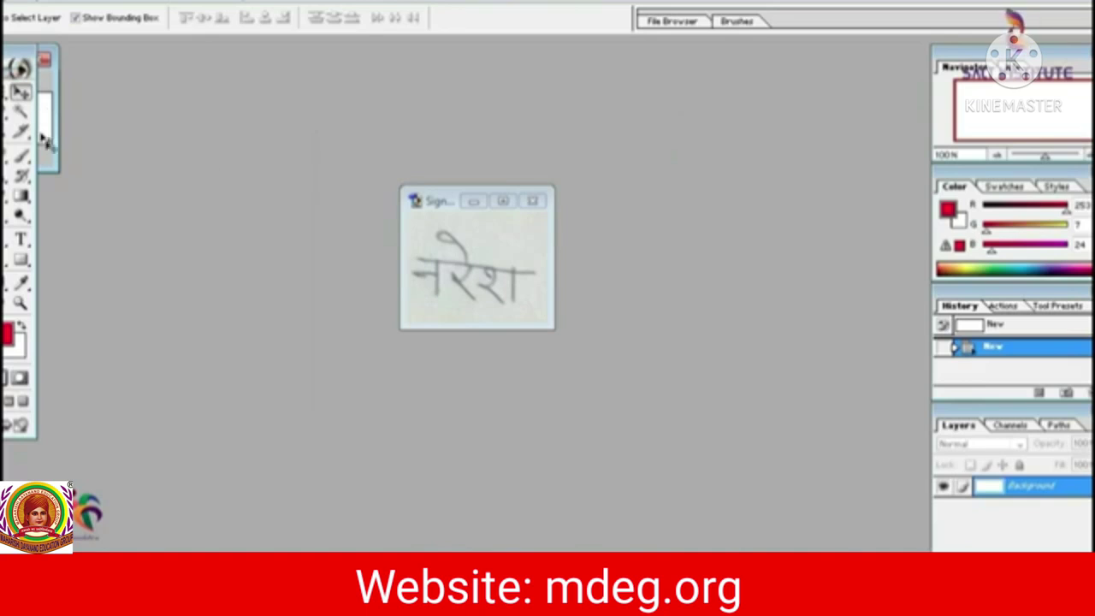
drag(53, 166, 115, 213)
drag(38, 73, 280, 211)
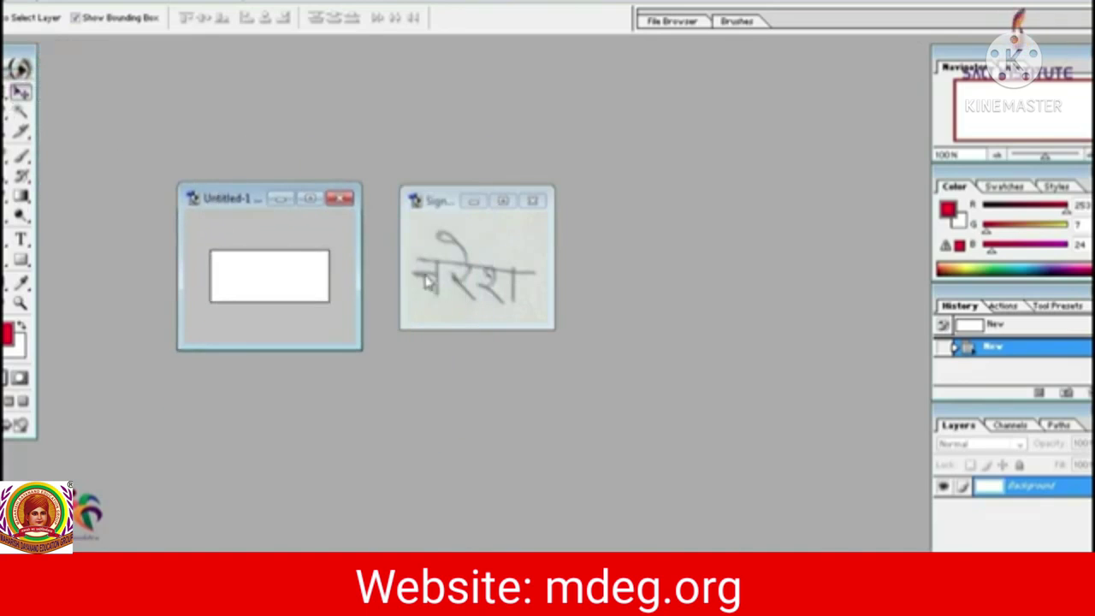
Copy the signature image into the new blank document as a layer and position it over the canvas.
click(511, 301)
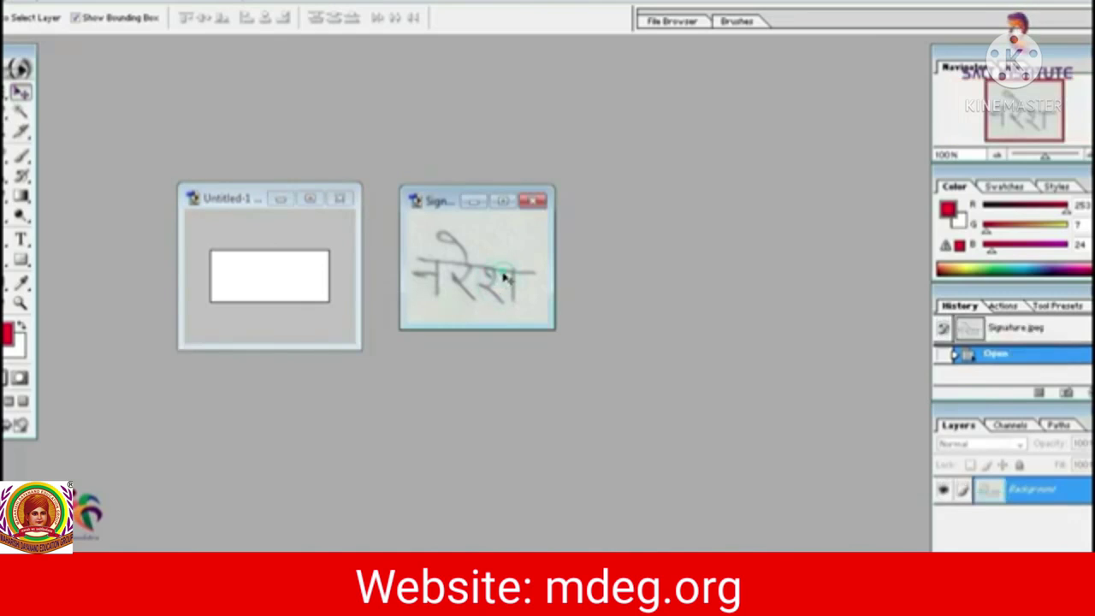
mouse_move(505, 276)
mouse_down()
mouse_move(256, 283)
mouse_move(293, 298)
mouse_move(265, 280)
mouse_up()
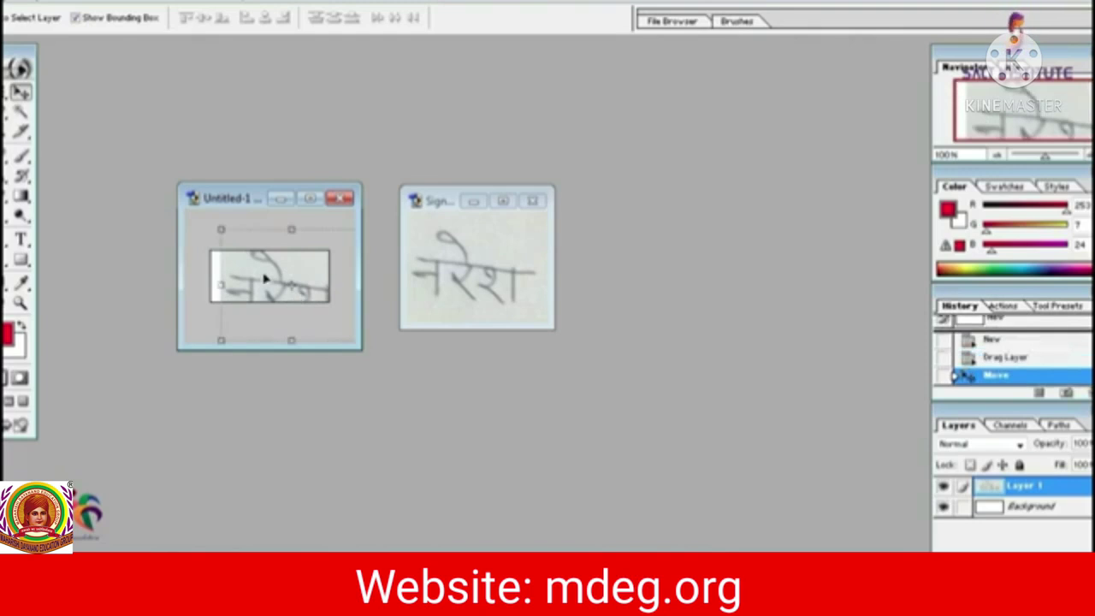
Position and scale the signature layer to about 83.6% width and 45.6% height so it fills the canvas, and apply the transformation.
mouse_move(274, 284)
mouse_down()
mouse_move(289, 286)
mouse_move(278, 273)
mouse_move(294, 288)
mouse_move(267, 285)
mouse_up()
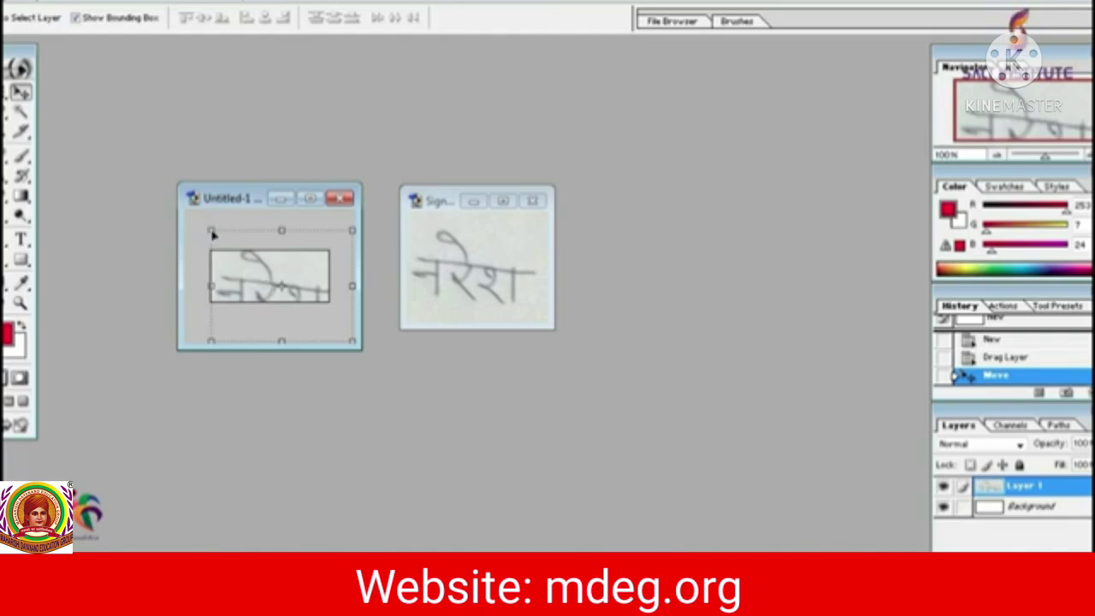
drag(211, 229, 234, 287)
mouse_move(304, 316)
mouse_down()
mouse_move(279, 281)
mouse_move(269, 299)
mouse_up()
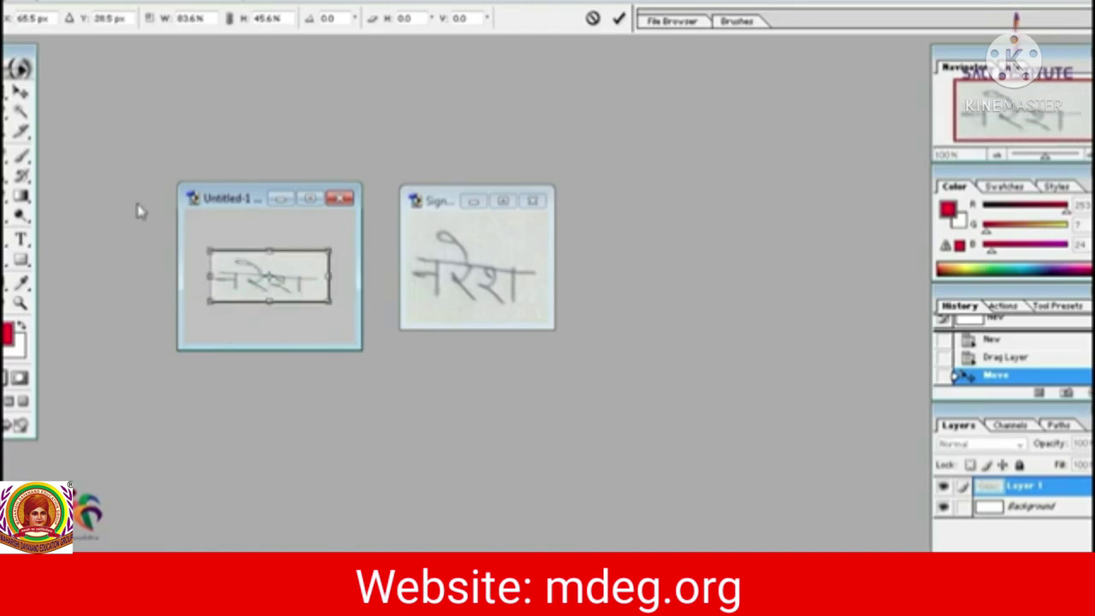
click(20, 92)
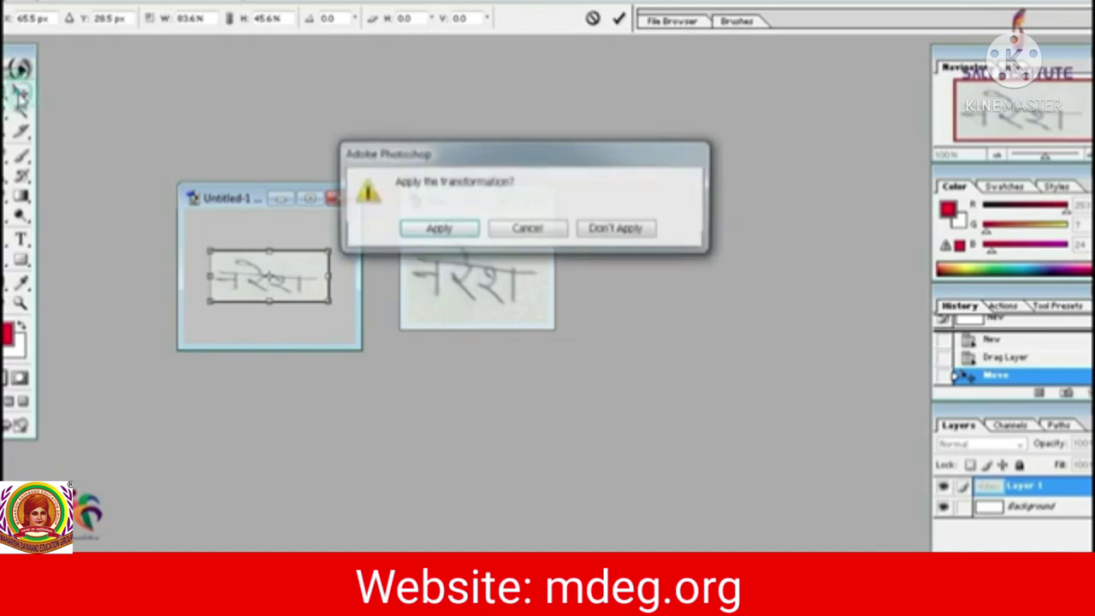
click(462, 231)
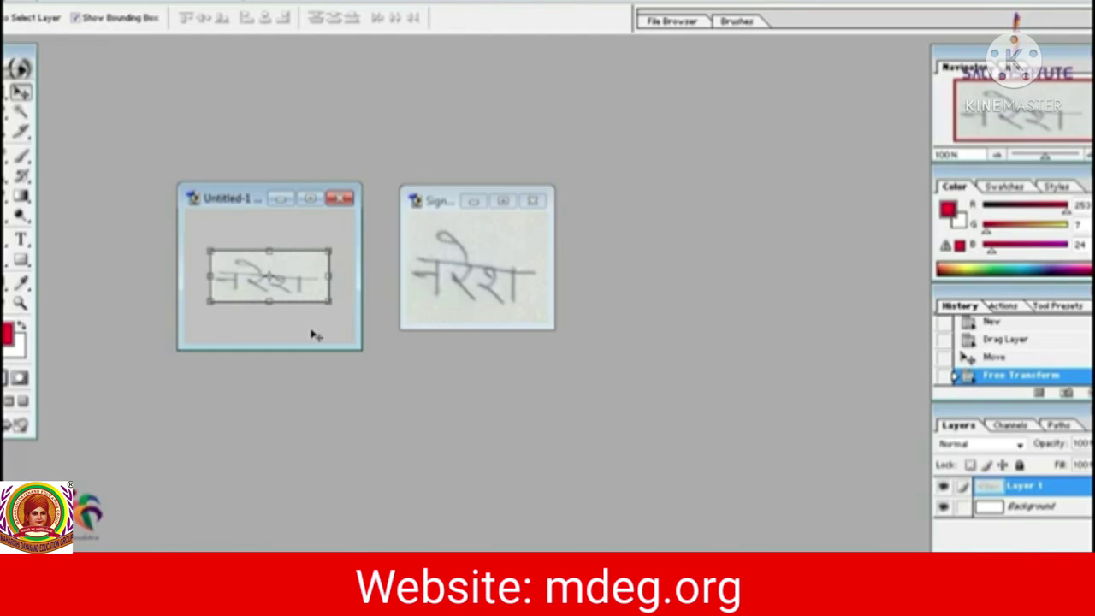
Save the signature document to the Desktop as a JPEG copy named sign.jpeg, accepting the JPEG options.
key(alt+f)
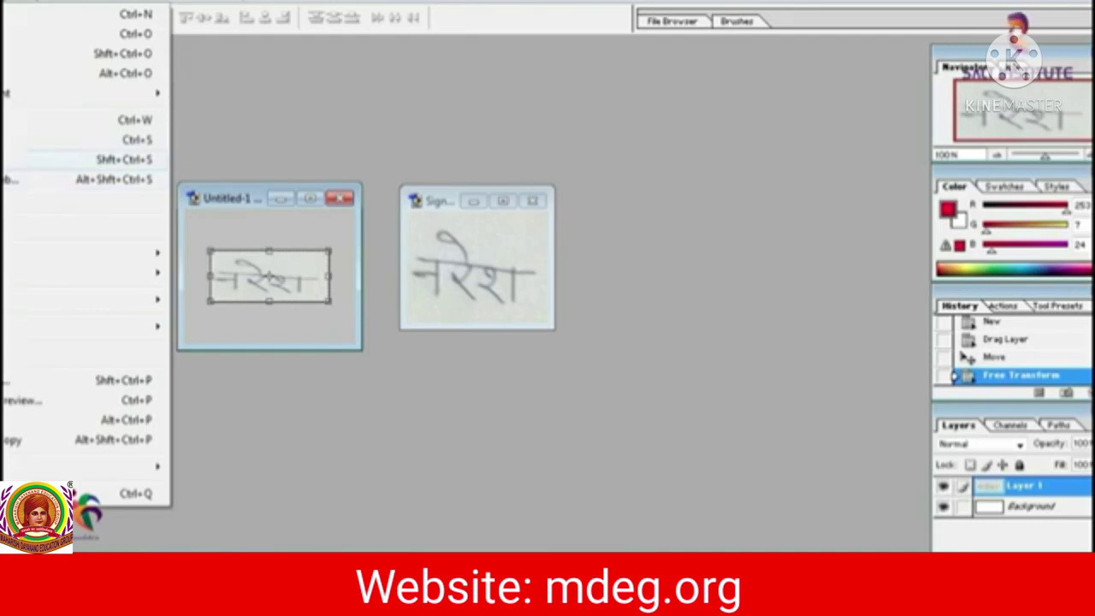
key(Return)
click(742, 345)
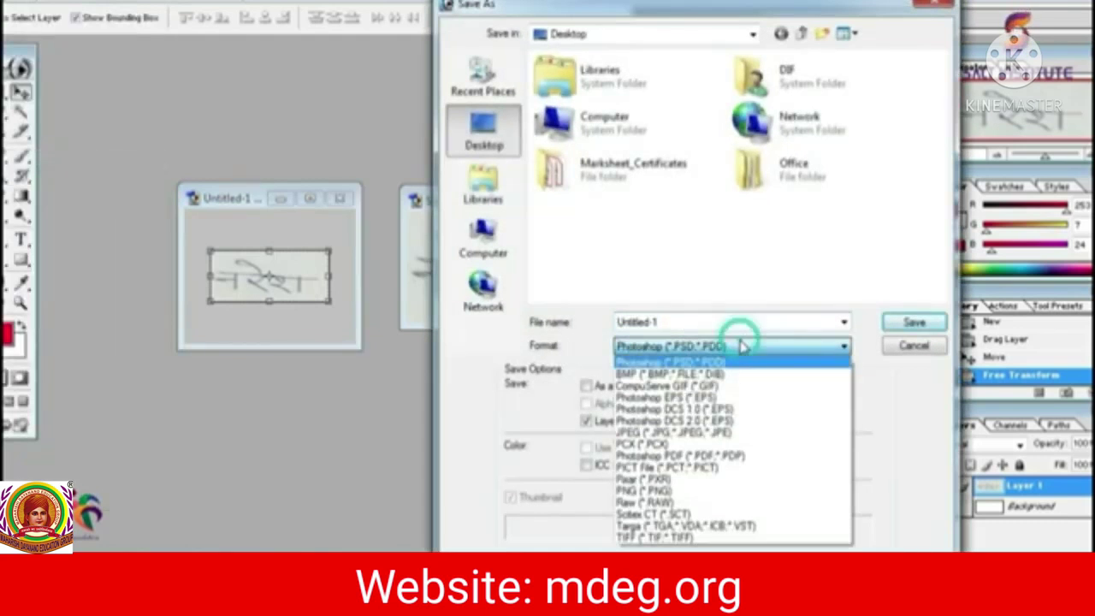
click(675, 433)
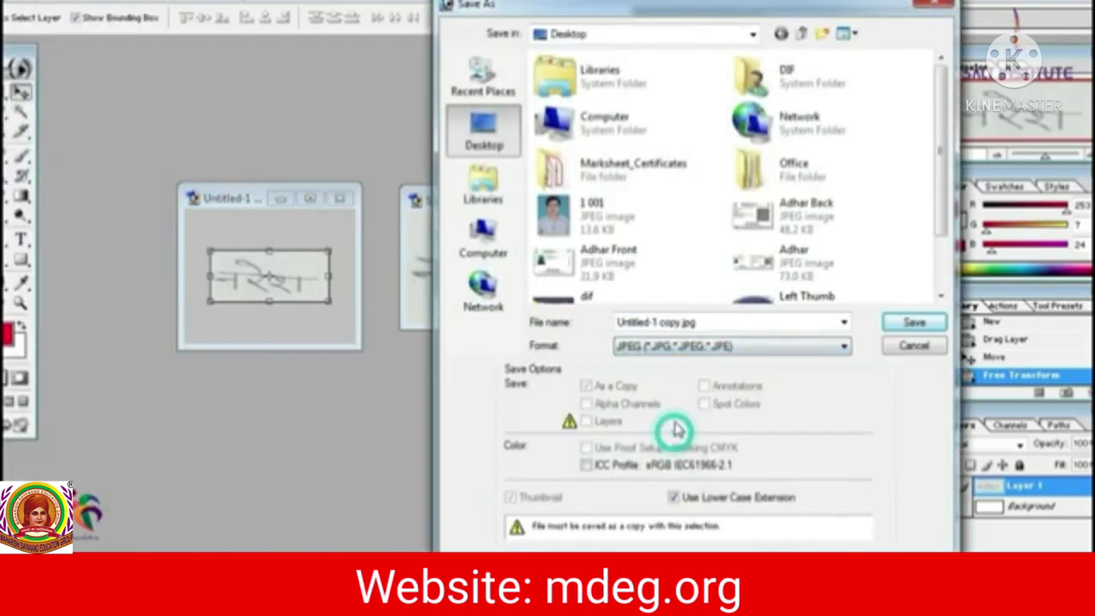
double_click(623, 324)
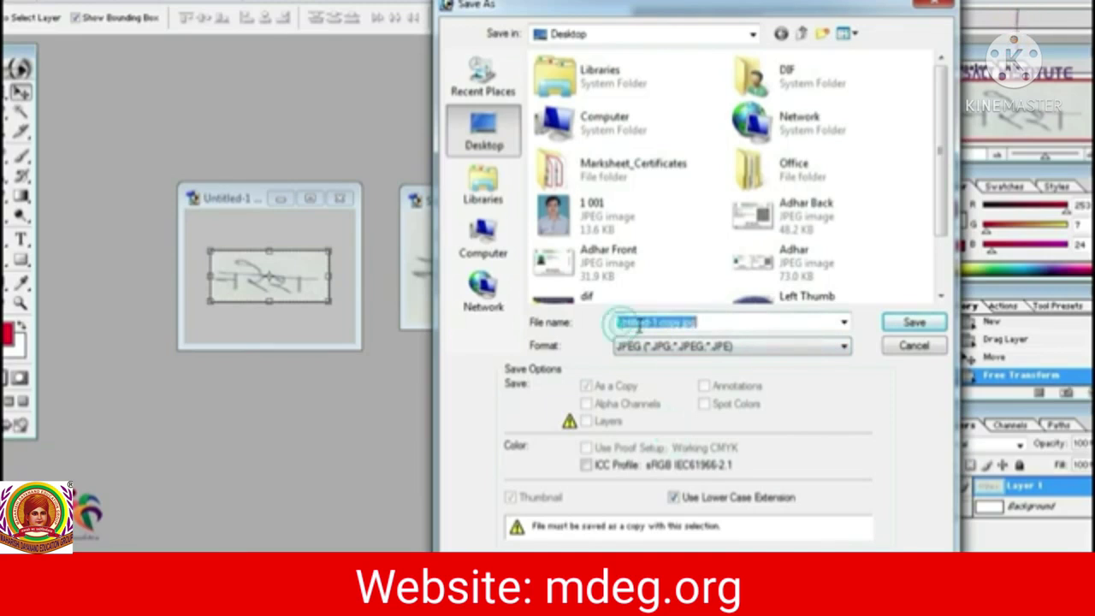
click(639, 325)
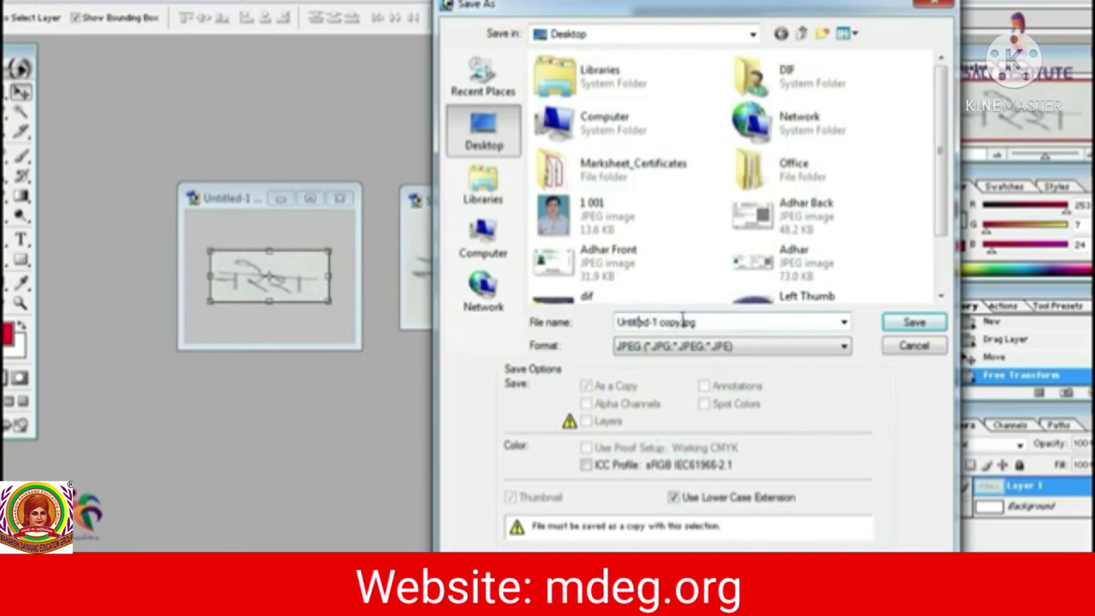
drag(679, 322, 582, 318)
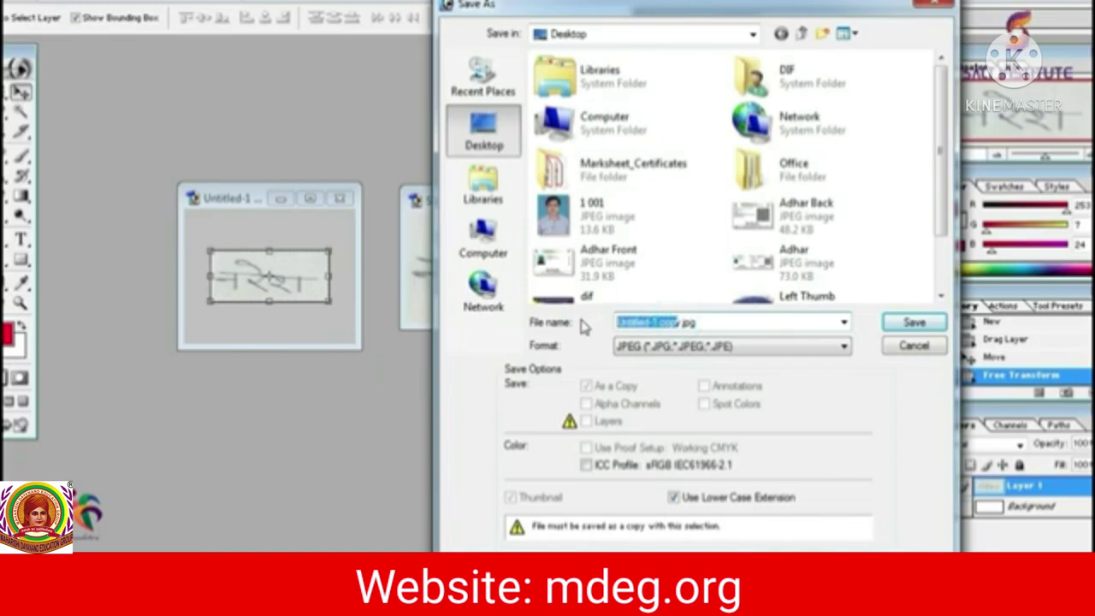
key(BackSpace)
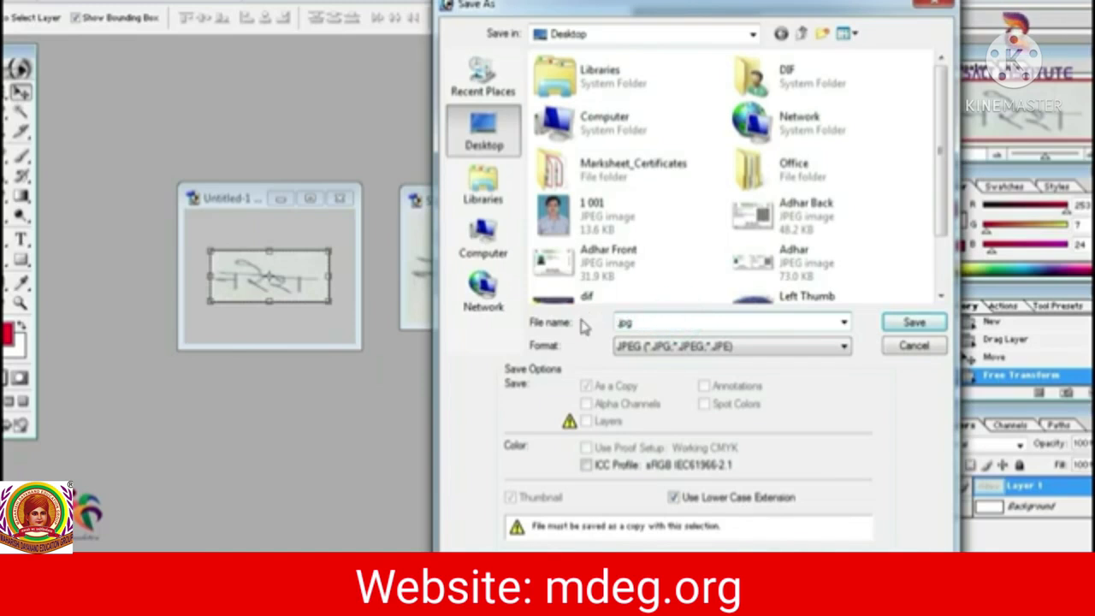
text(sign)
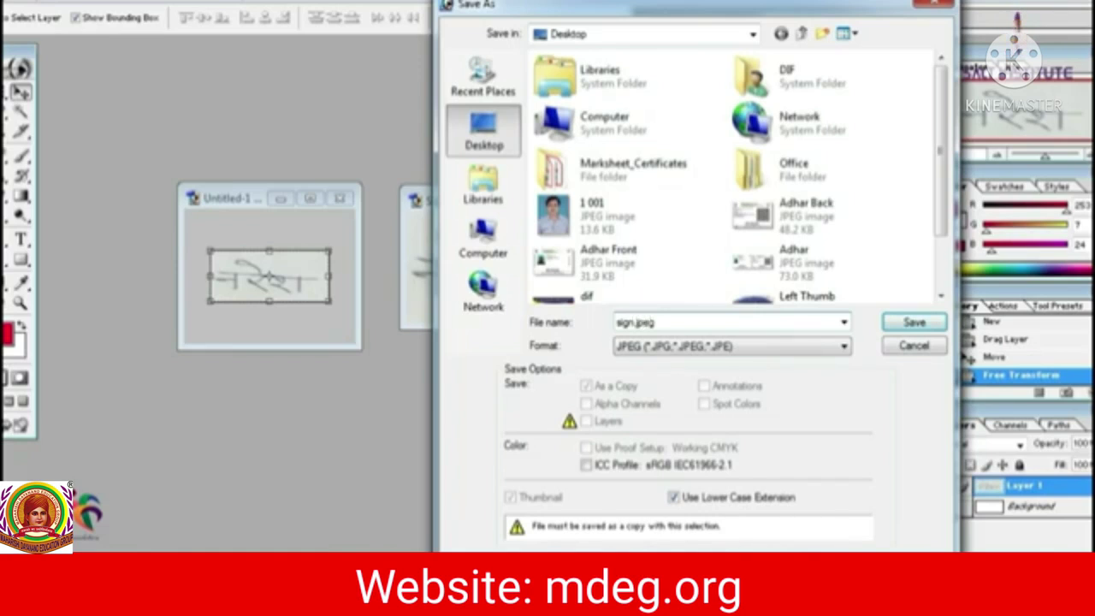
click(912, 328)
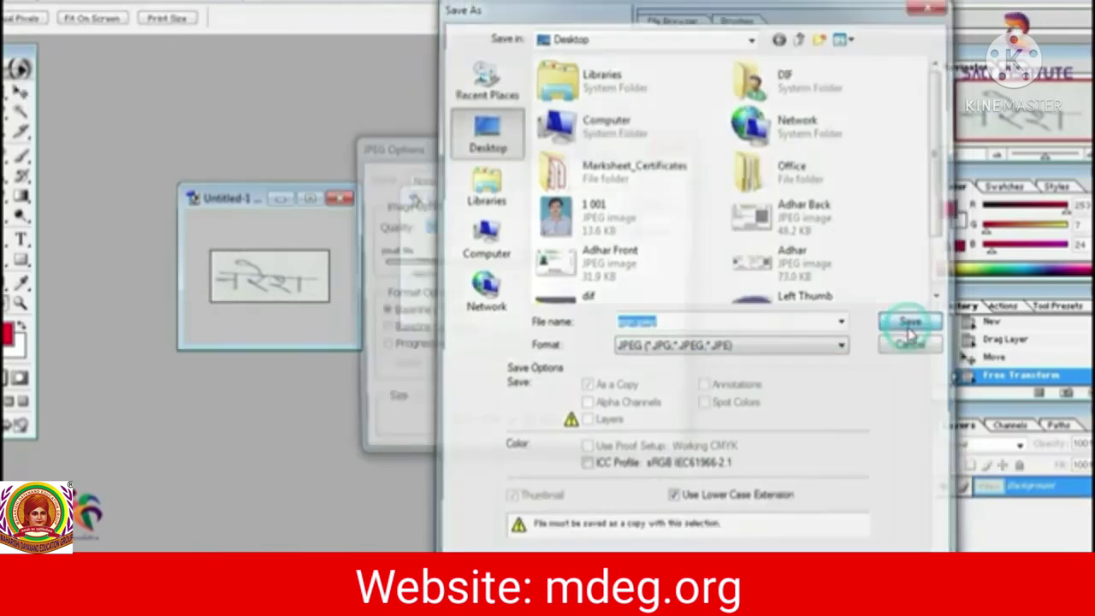
click(659, 180)
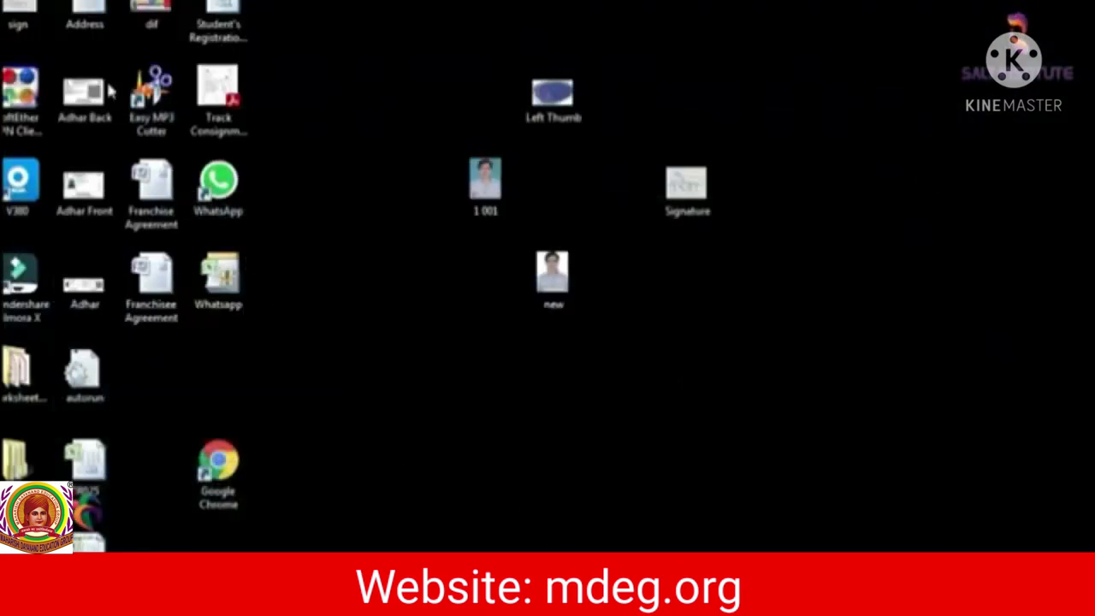
Place the sign image beside the other images on the desktop, and upload it as the signature in the NIELIT form in Chrome.
drag(38, 16, 653, 322)
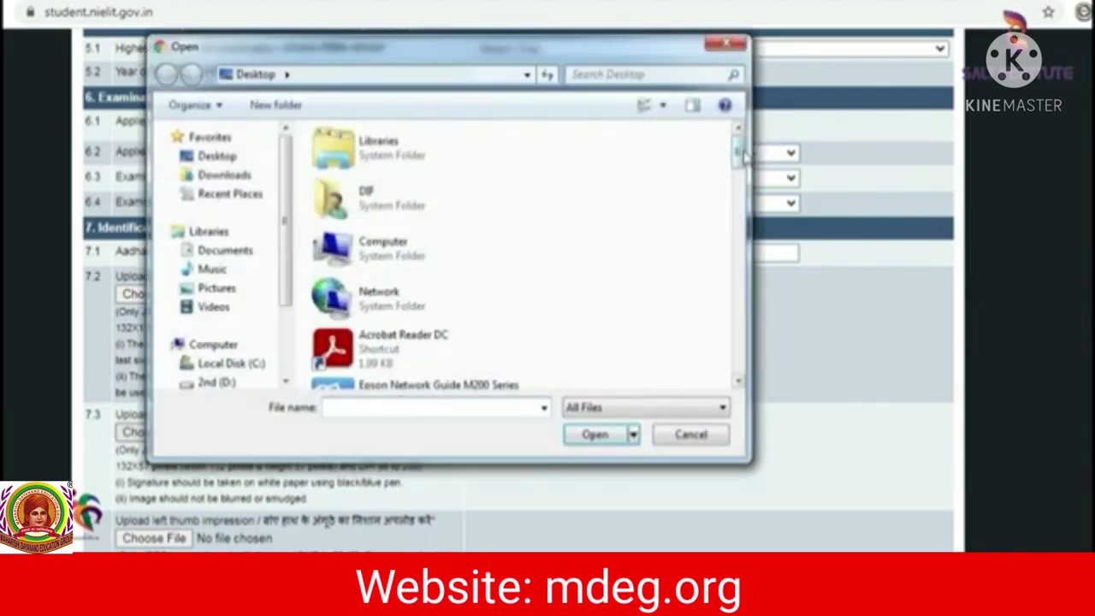
drag(743, 152, 741, 340)
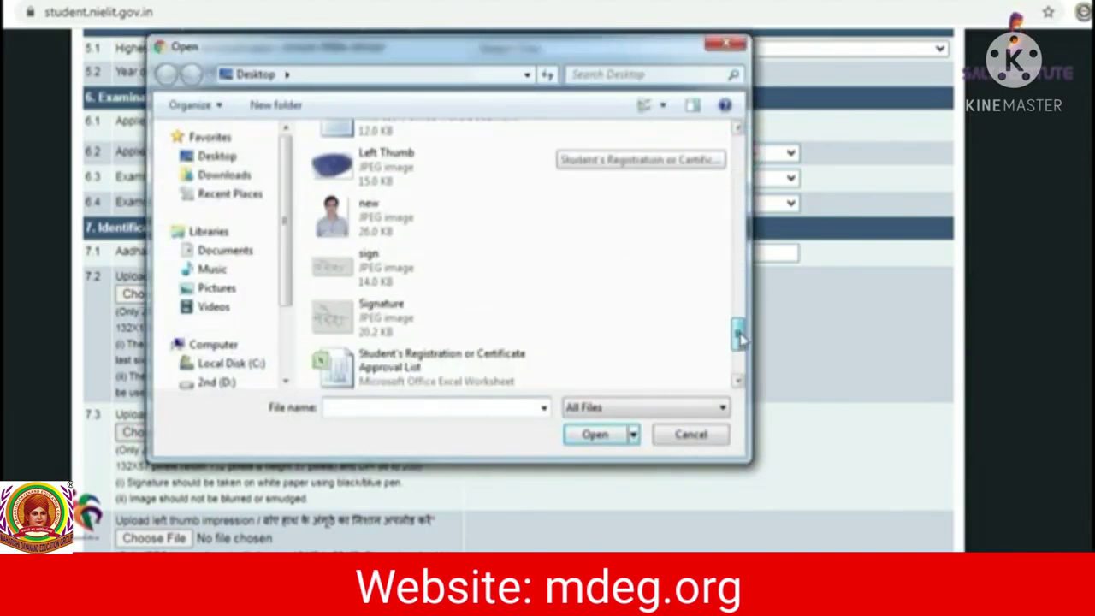
double_click(367, 277)
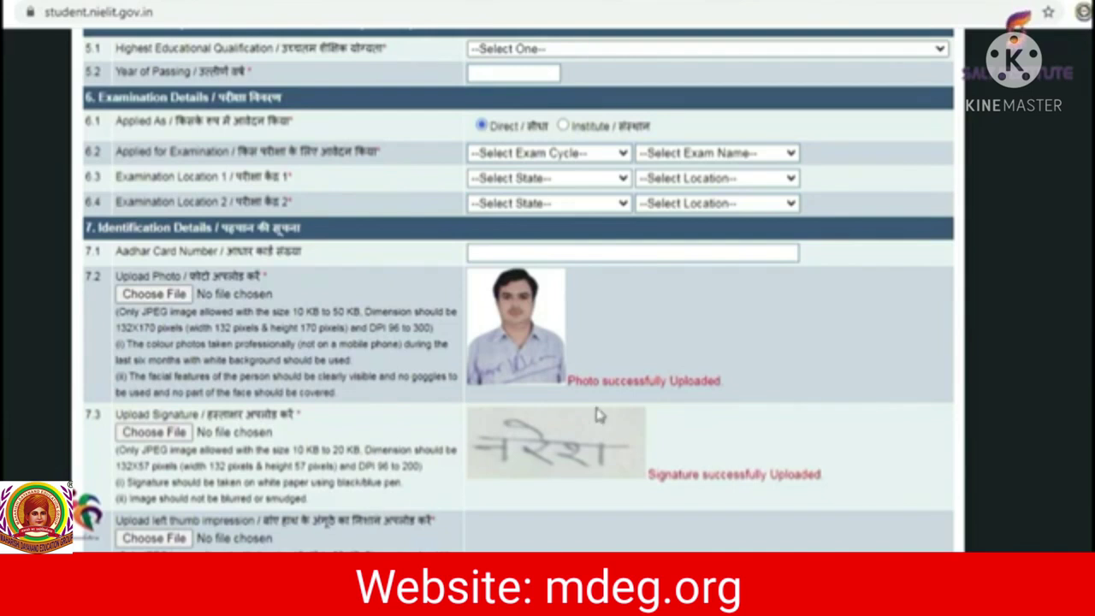
scroll(695, 359, down, 2)
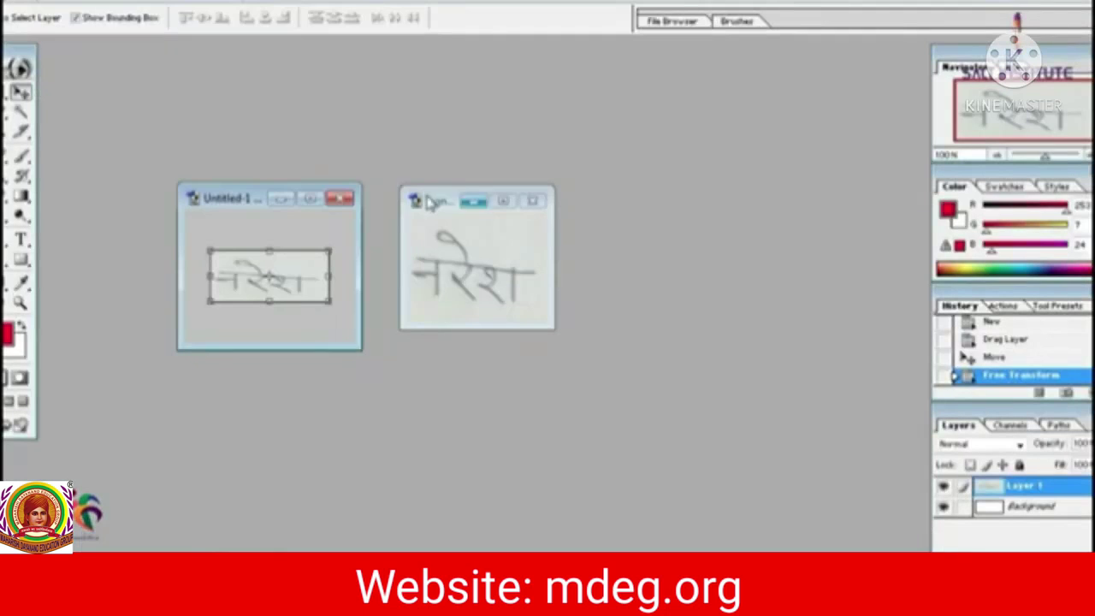
Switch to Photoshop and close the Untitled-1 document without saving, along with the original signature image.
click(341, 200)
click(497, 228)
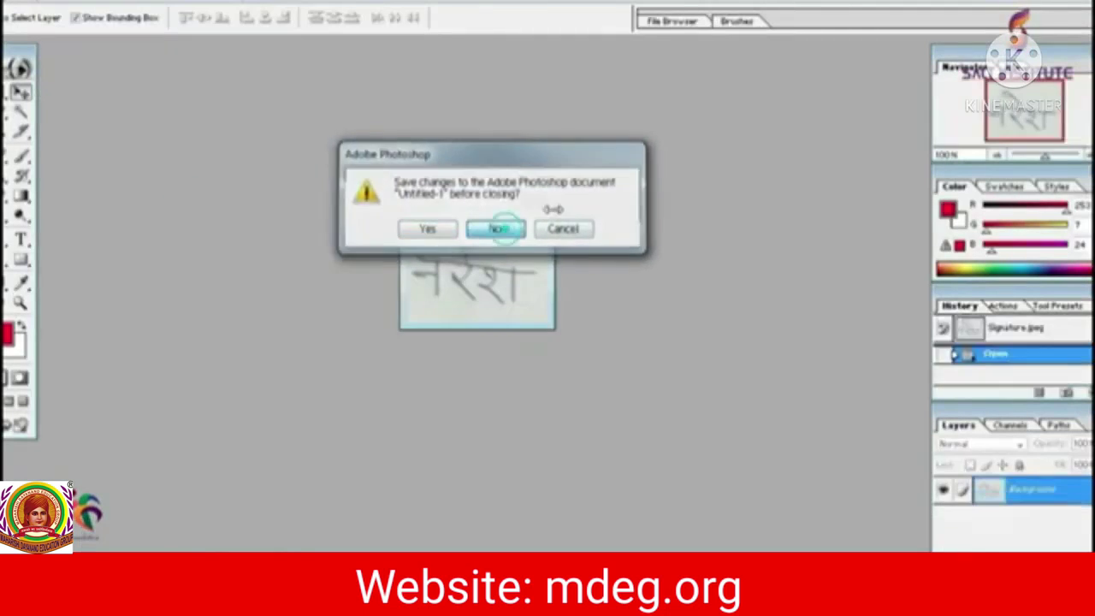
click(534, 197)
Open the Left Thumb.jpeg image from the Desktop.
double_click(537, 340)
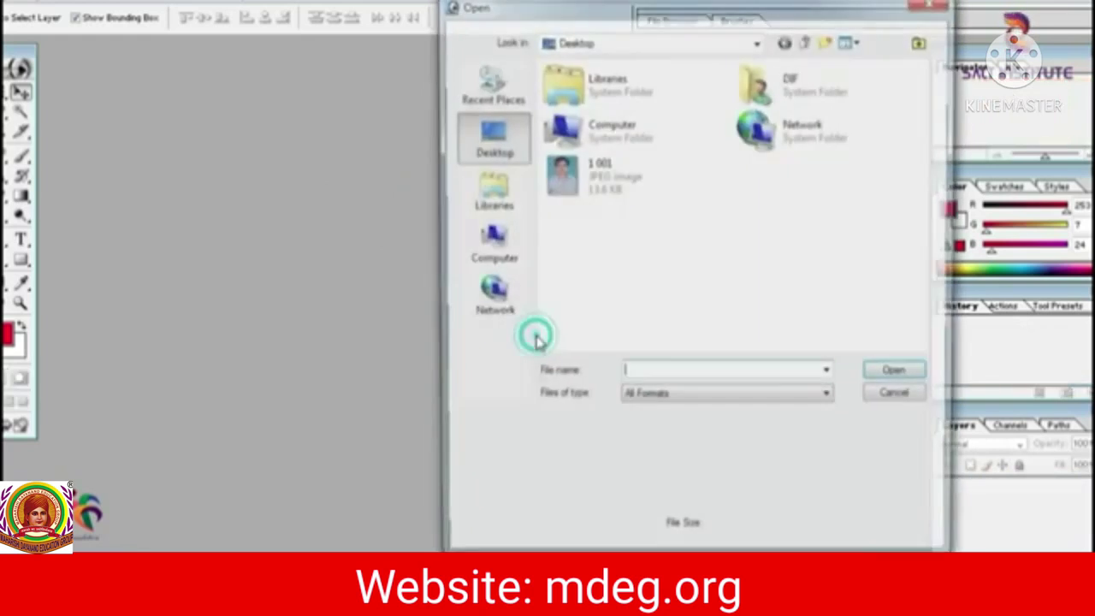
drag(921, 112, 919, 300)
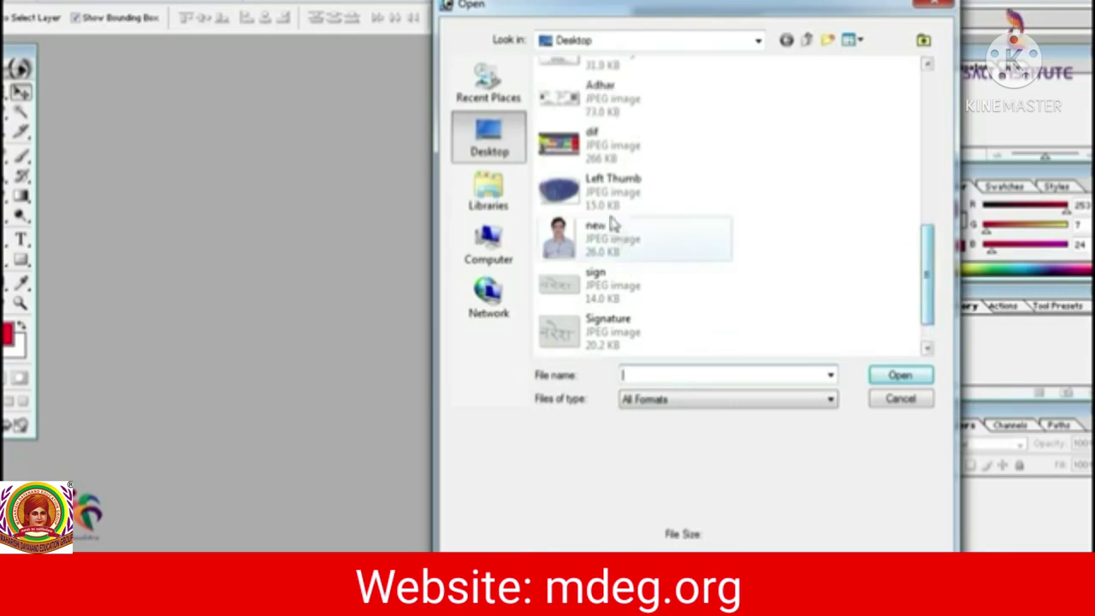
double_click(611, 202)
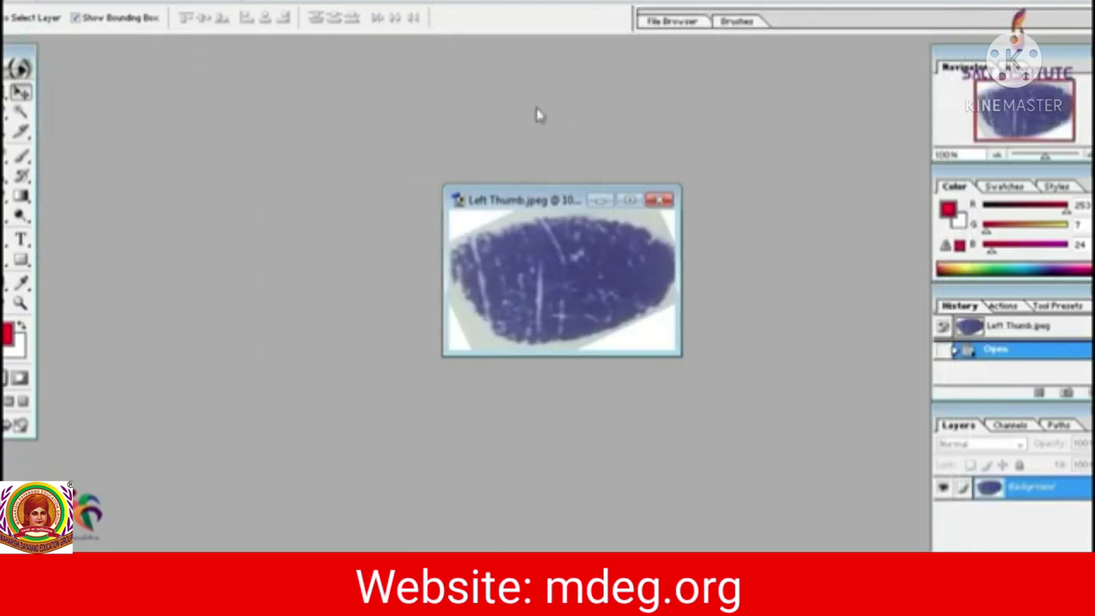
key(alt+f)
key(o)
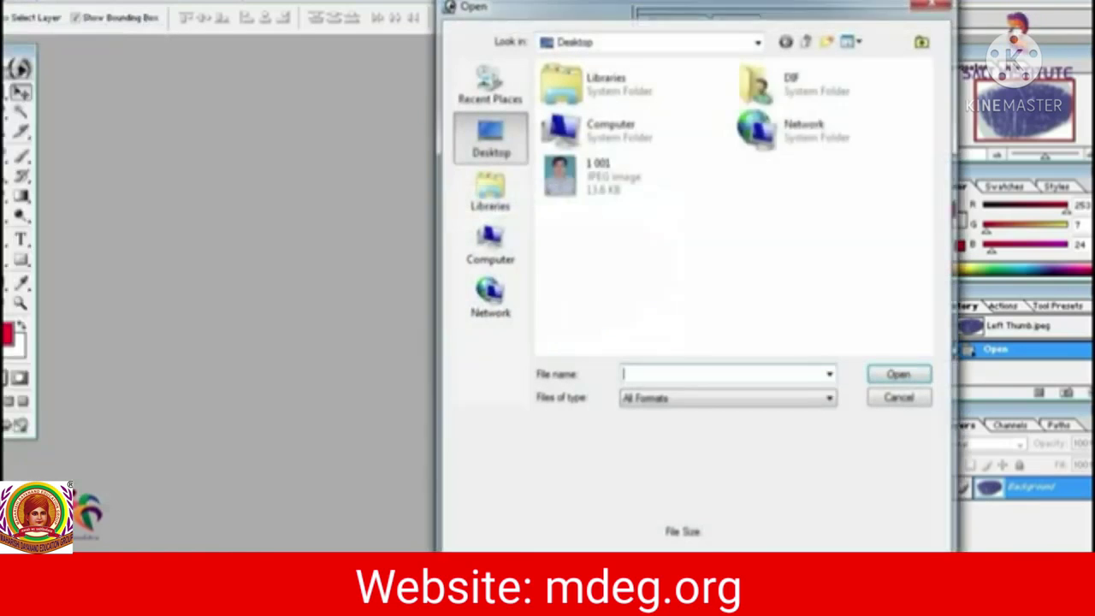
click(938, 4)
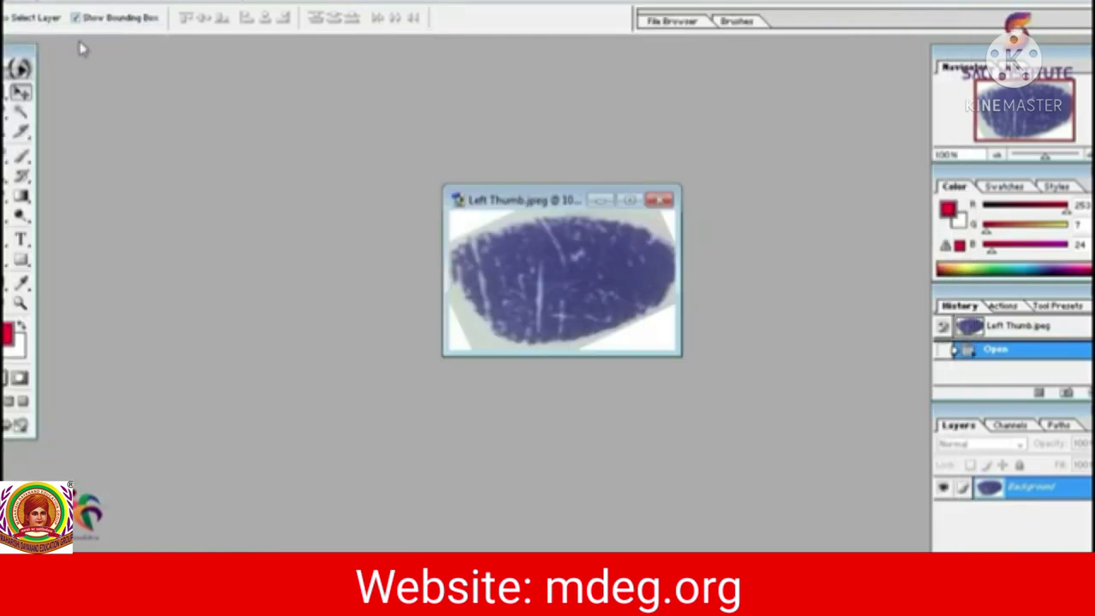
Create a white RGB document of 132 by 57 pixels at 150 pixels/inch and place its window beside the thumb impression image.
key(alt+f)
key(n)
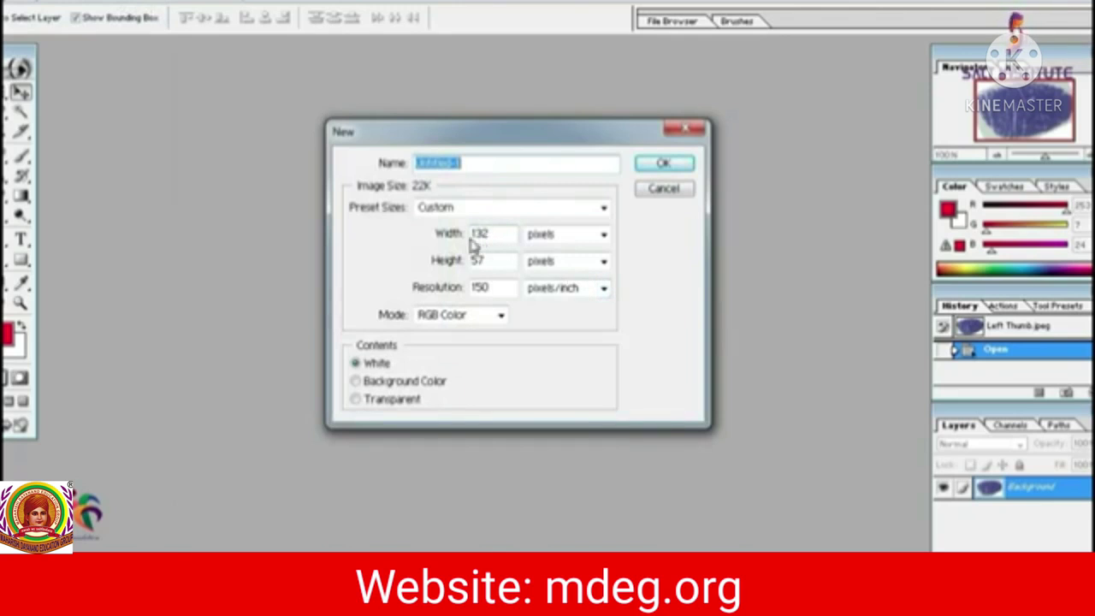
drag(532, 140, 458, 156)
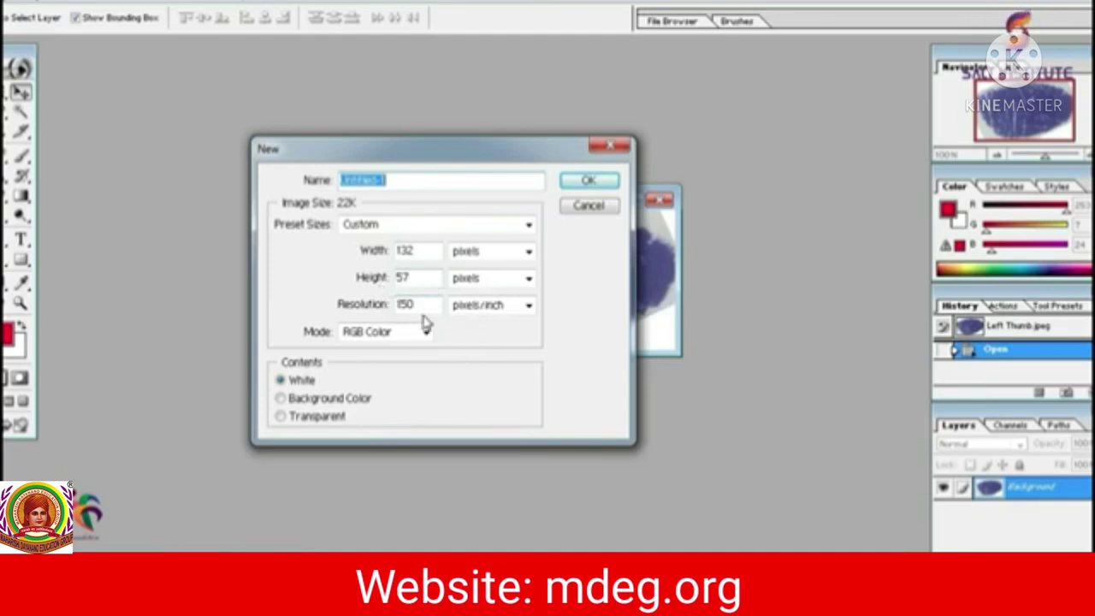
click(591, 183)
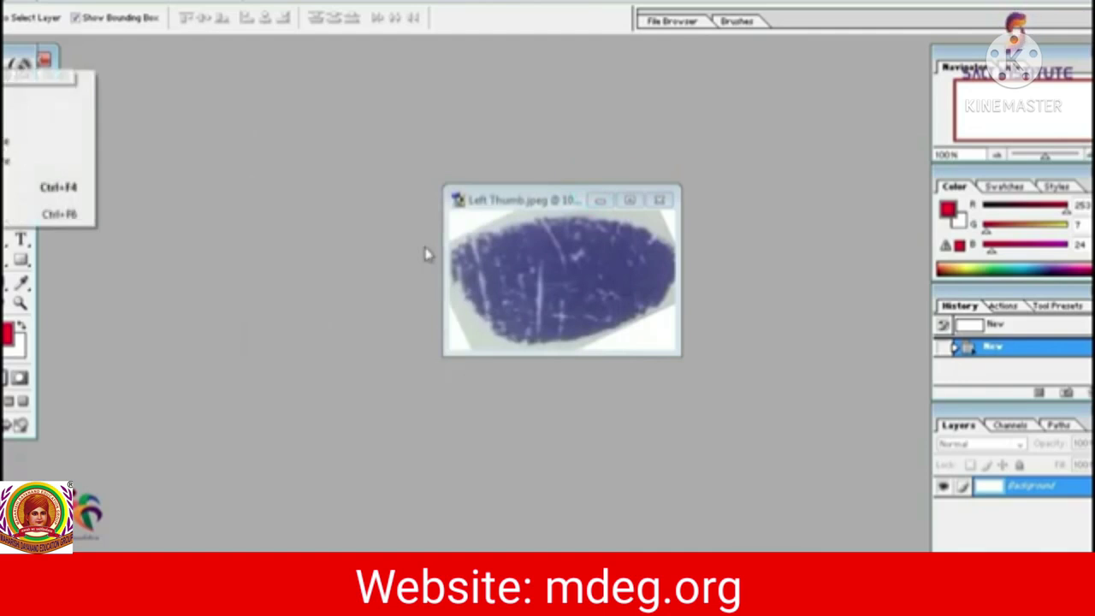
drag(53, 170, 128, 254)
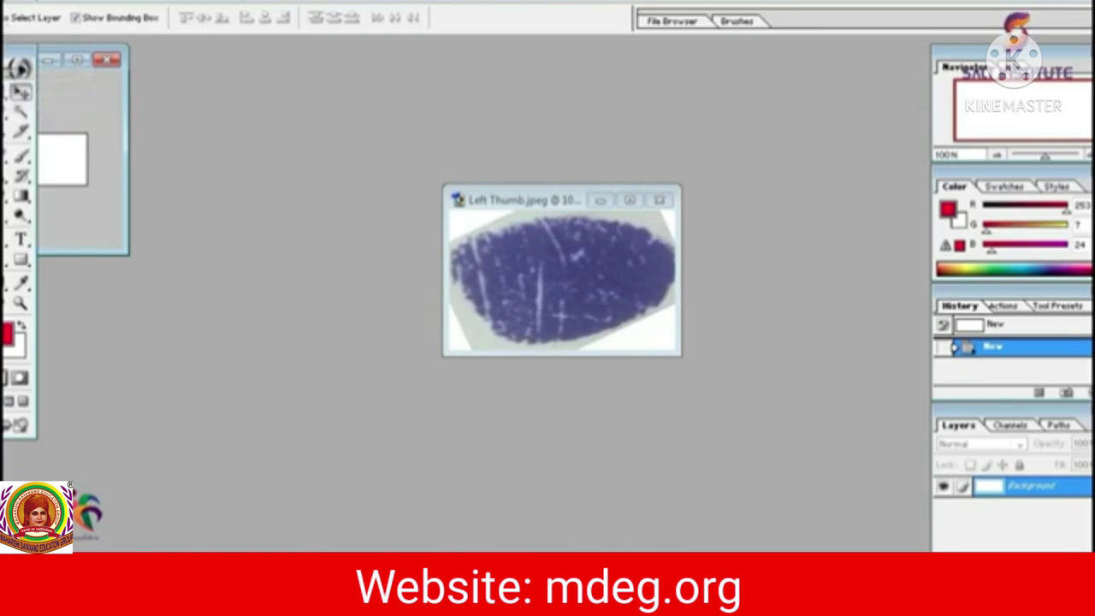
drag(41, 60, 341, 183)
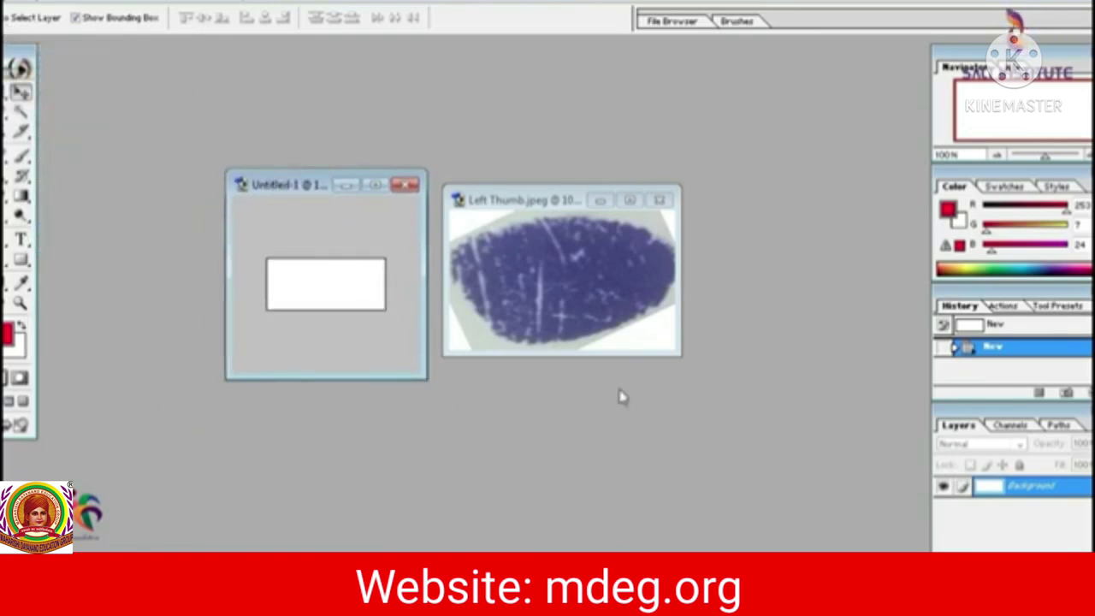
Copy the thumb impression into the blank document as a layer with the Move tool.
click(22, 92)
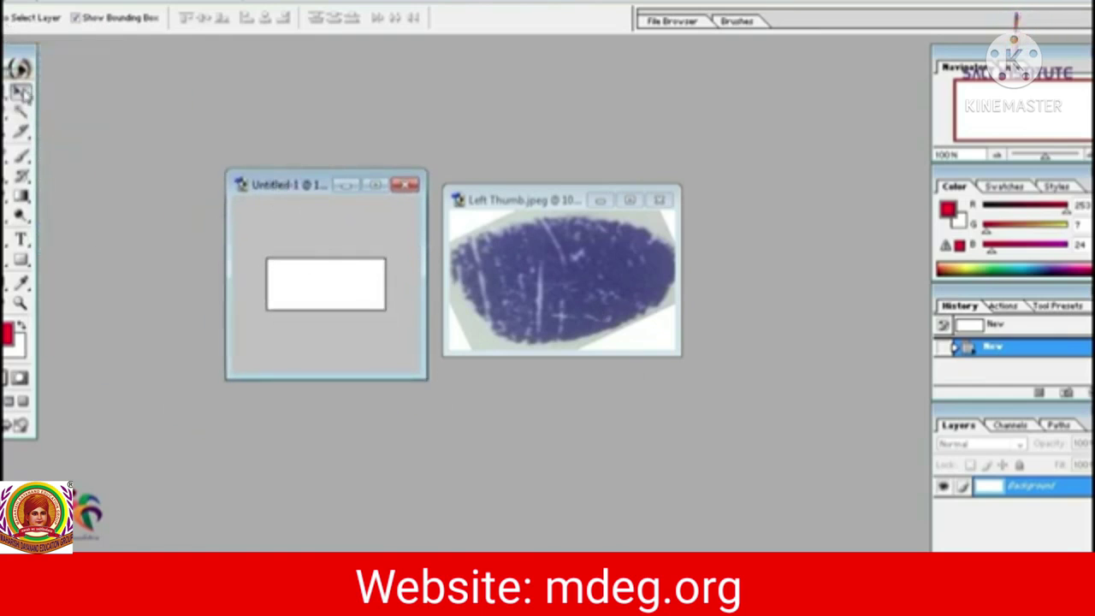
drag(612, 276, 383, 290)
click(535, 280)
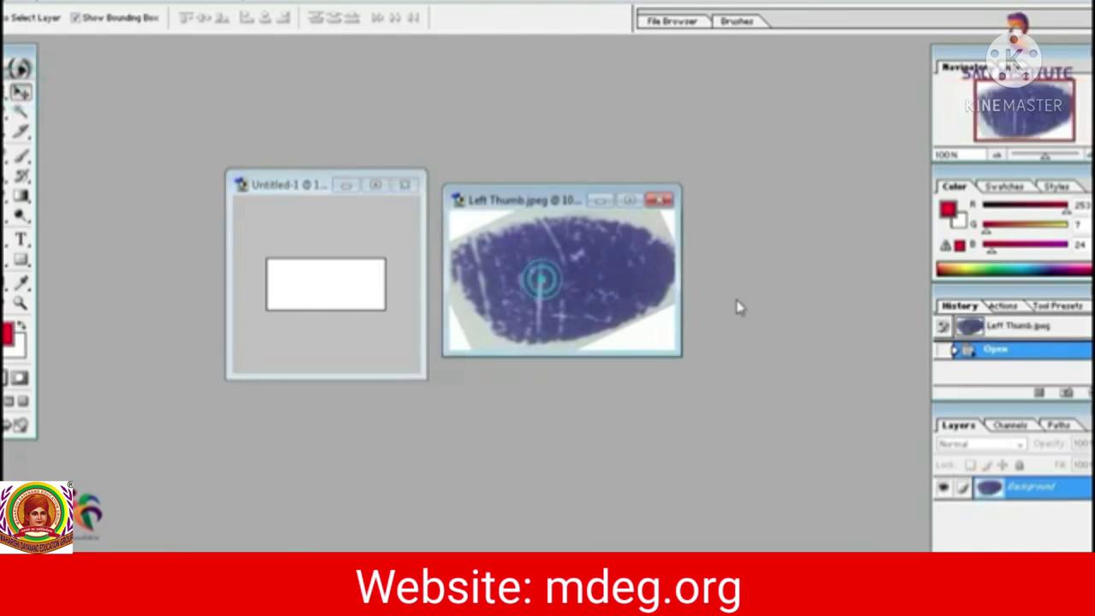
drag(562, 288, 385, 282)
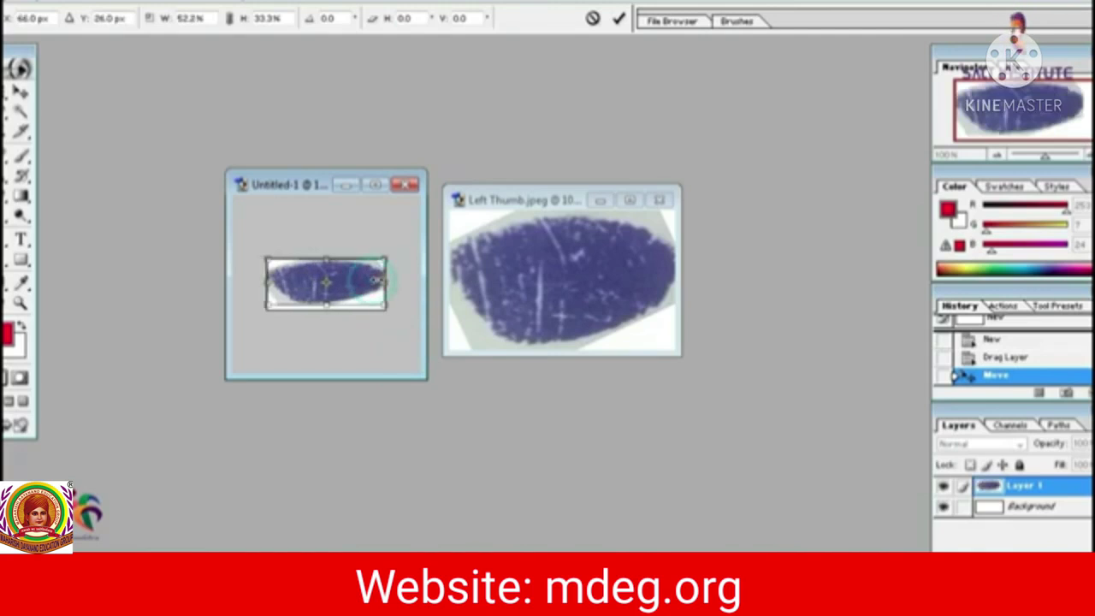
Scale the thumb impression layer to about 52.2% width and 36.5% height so it fills the canvas, and apply the transformation.
drag(325, 306, 325, 310)
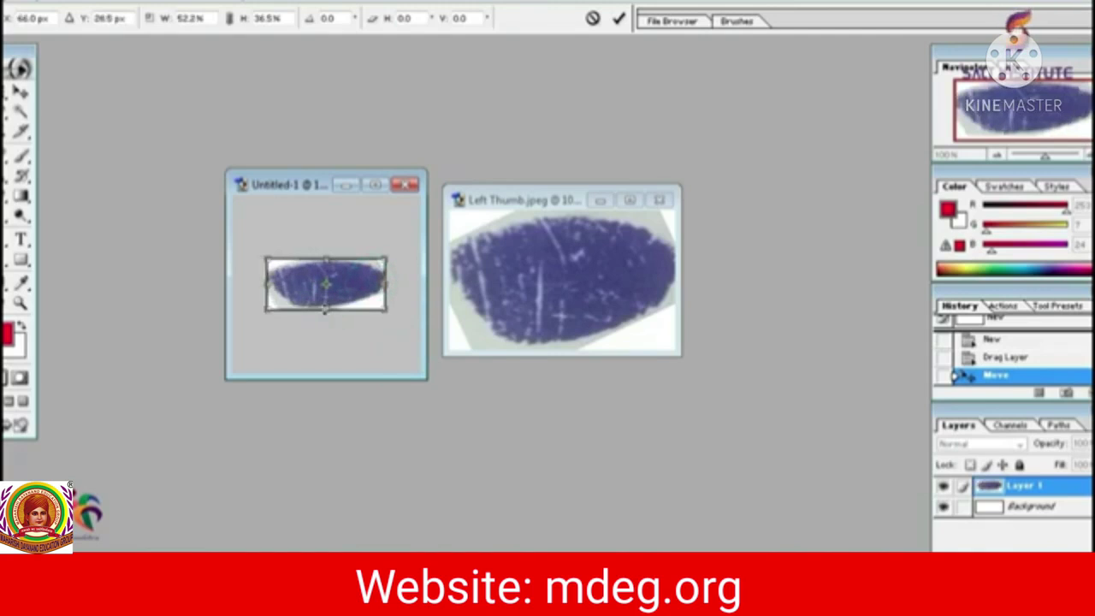
click(21, 91)
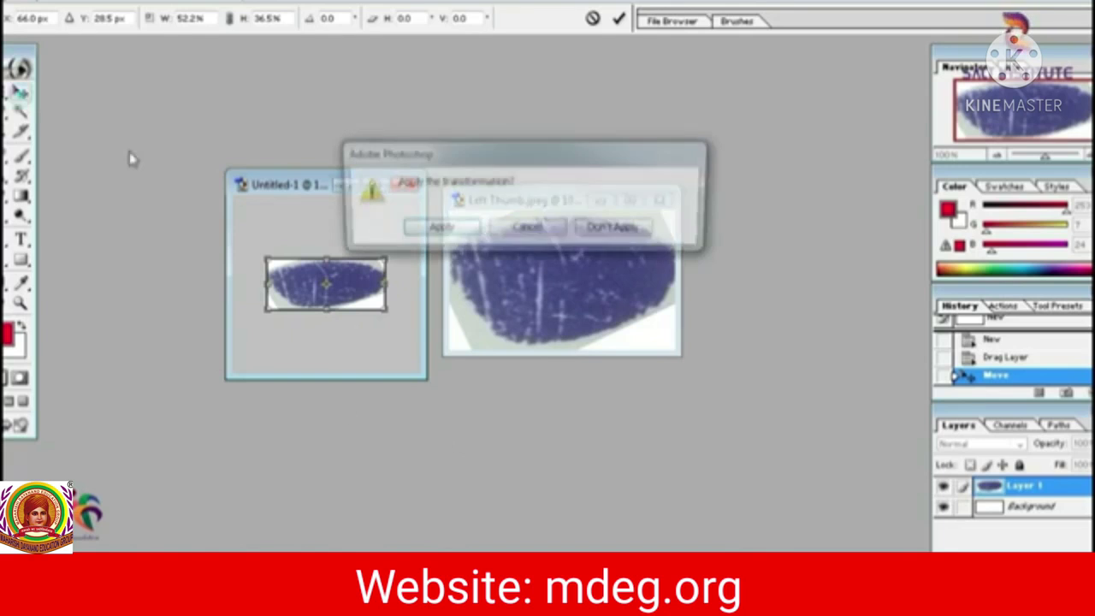
click(448, 235)
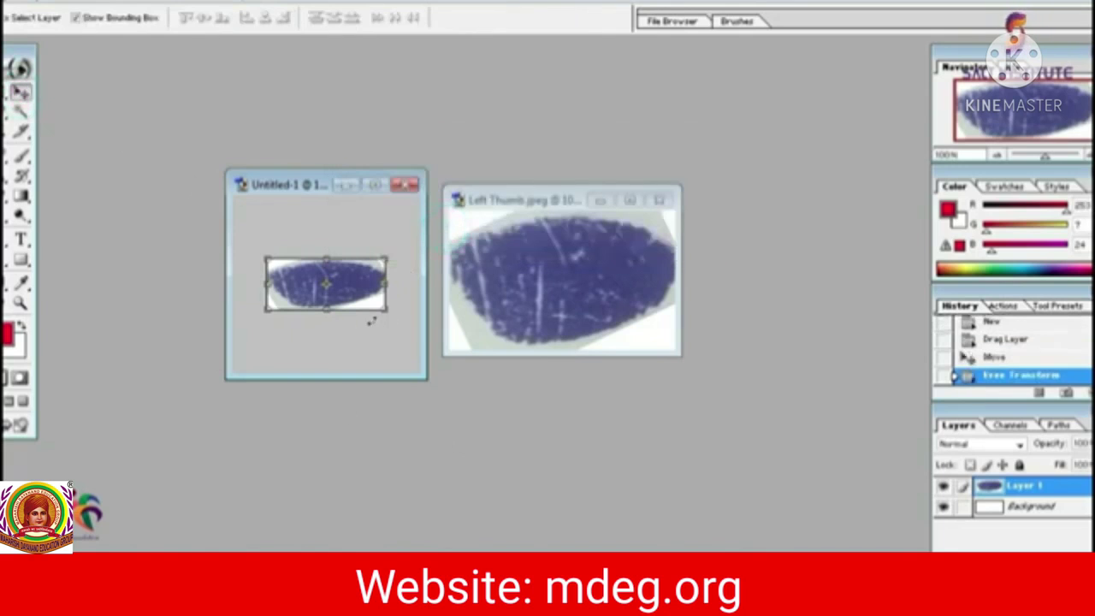
Save a JPEG copy of the resized thumb impression document to the Desktop as LT.jpeg.
click(18, 0)
click(85, 161)
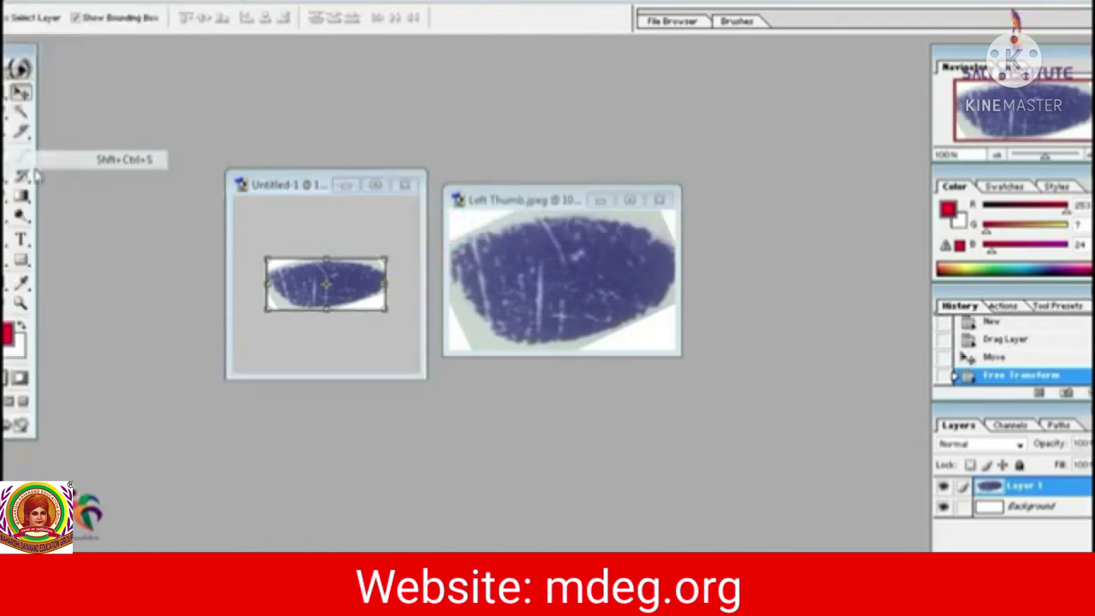
click(708, 346)
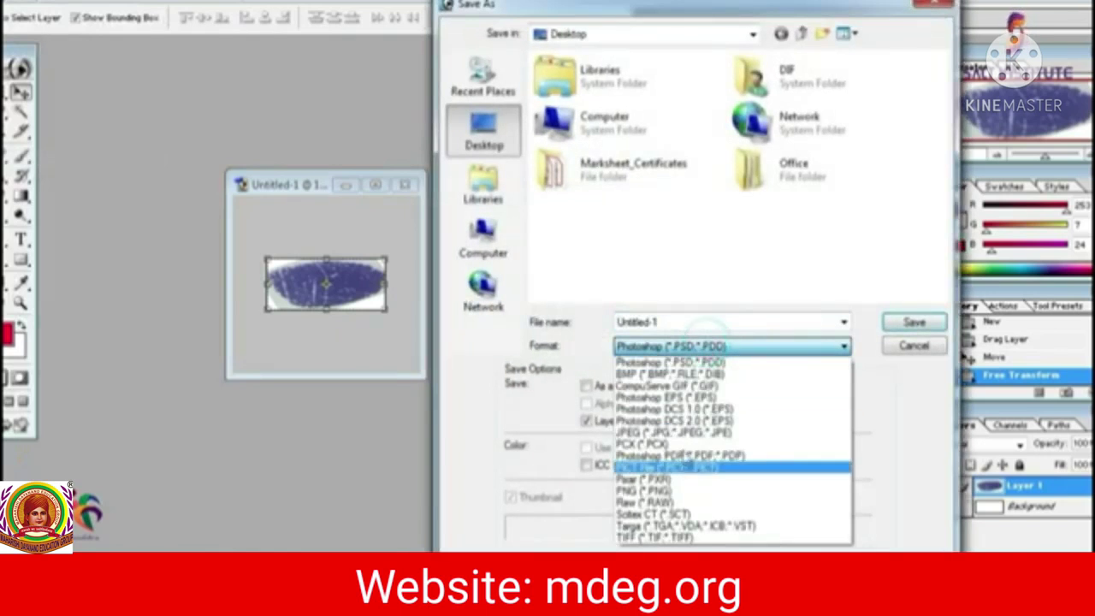
click(676, 432)
click(646, 322)
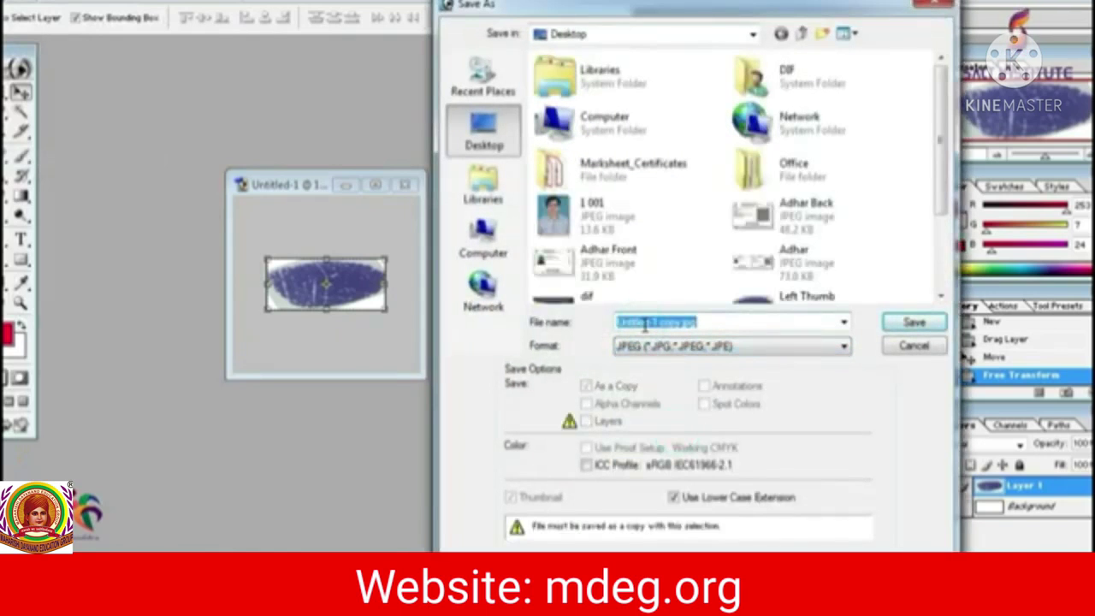
click(622, 323)
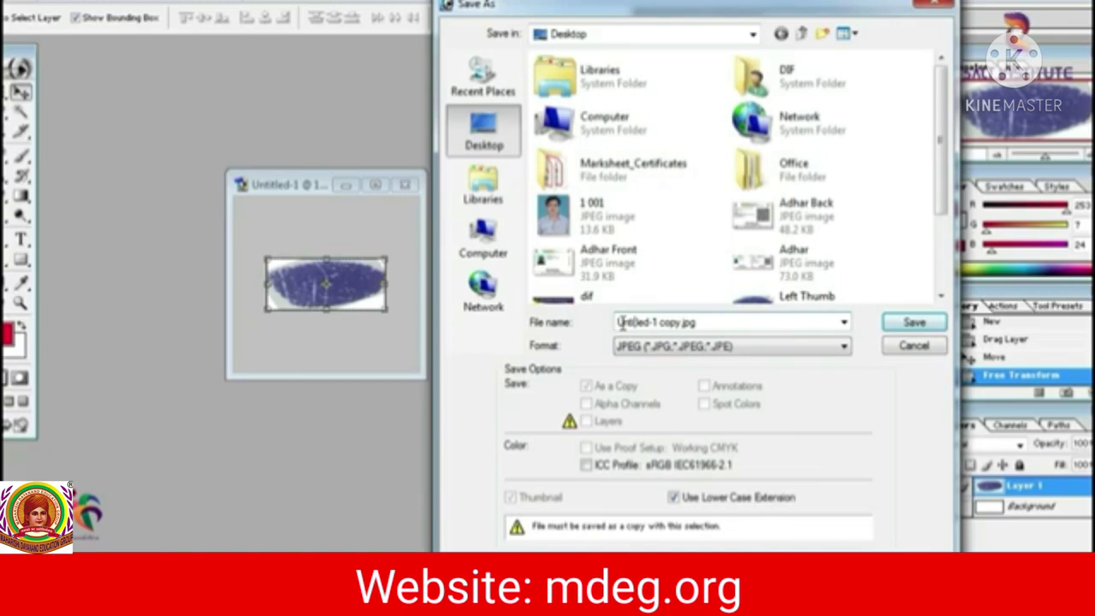
drag(619, 323, 682, 322)
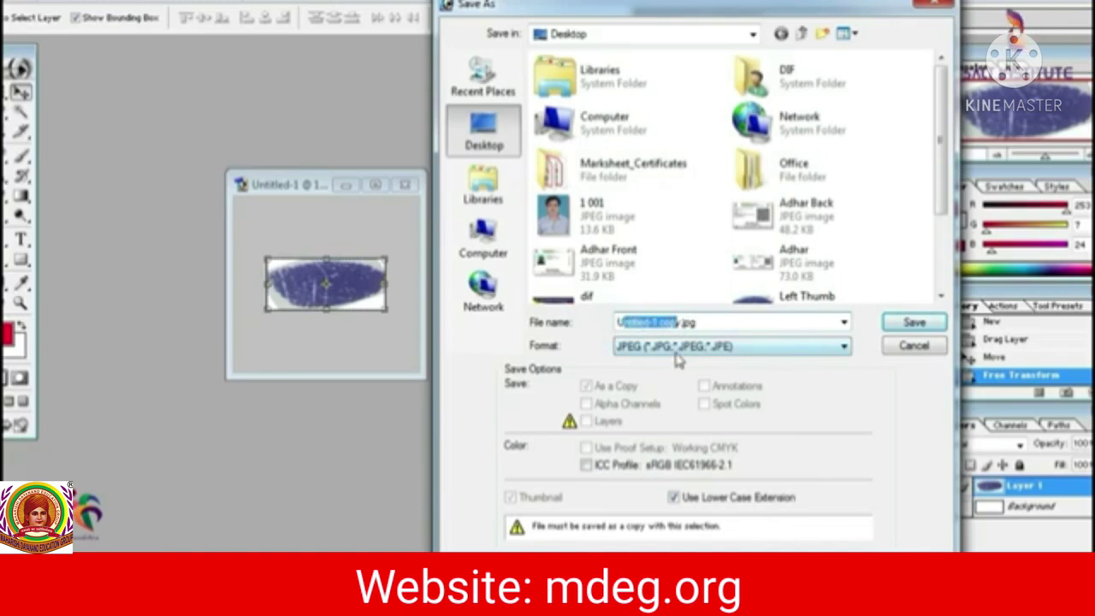
key(BackSpace)
key(BackSpace)
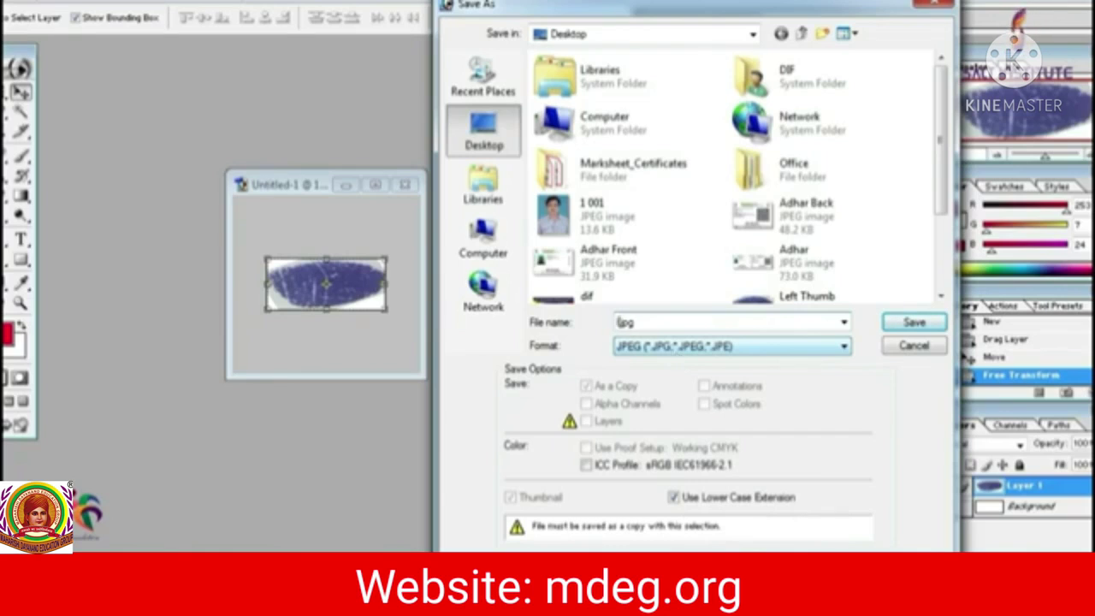
text(LTY)
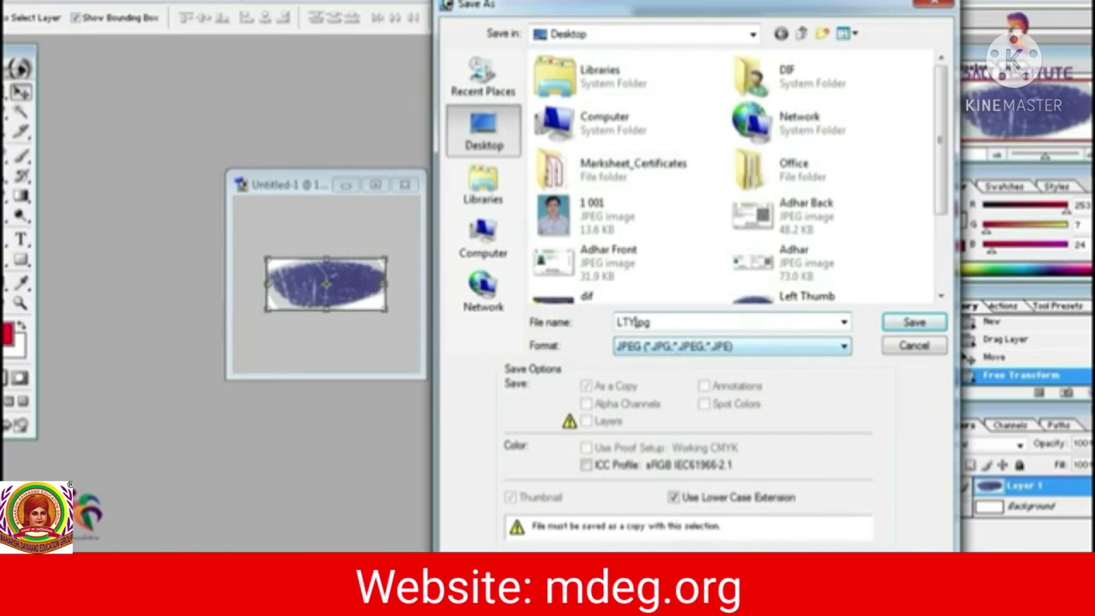
key(BackSpace)
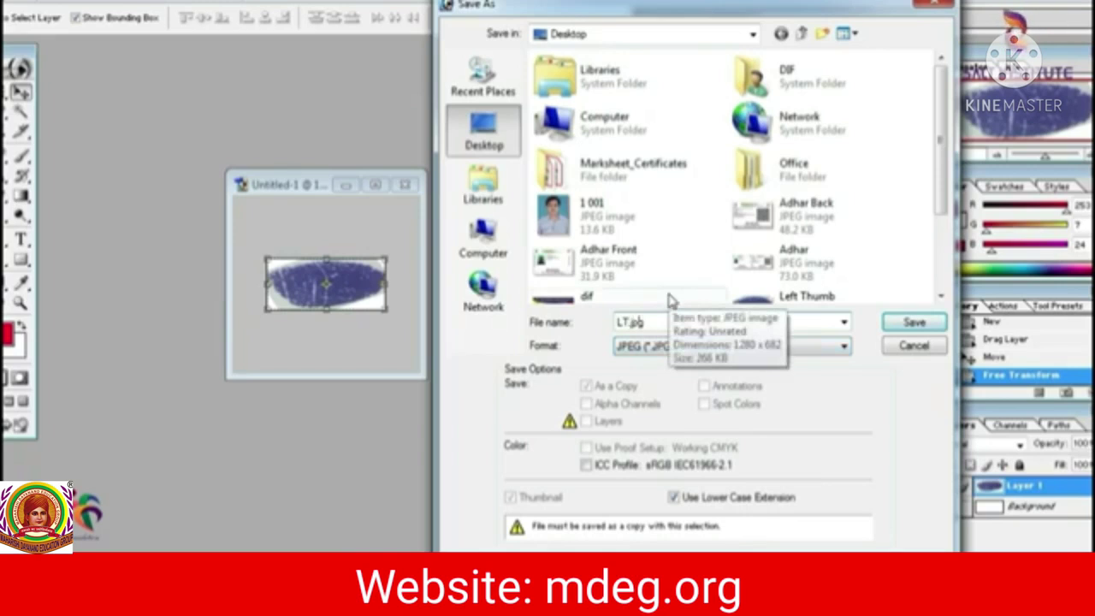
text(e)
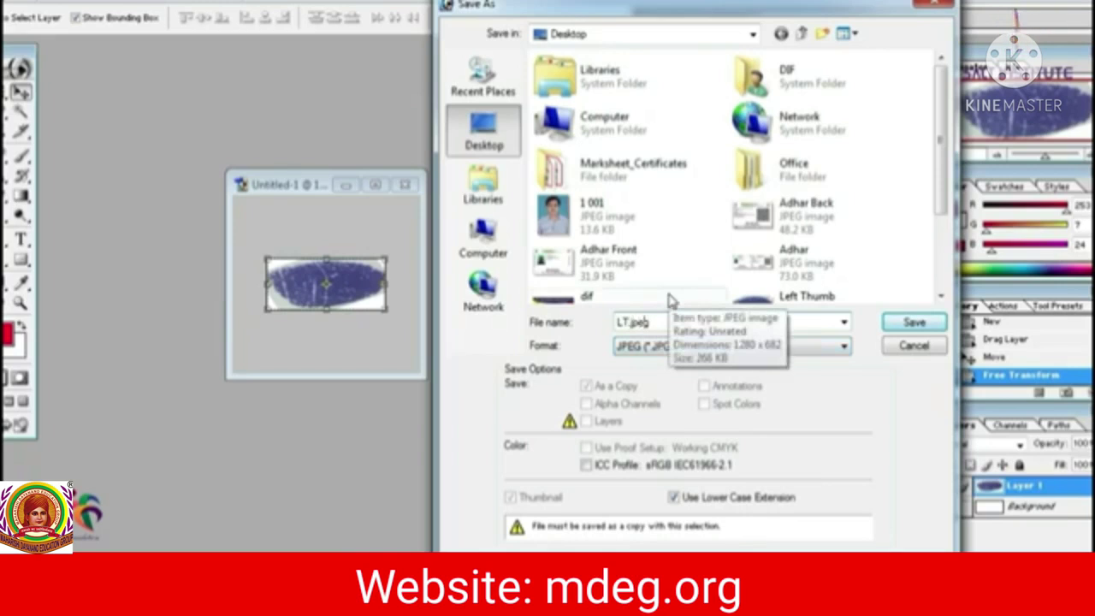
click(912, 326)
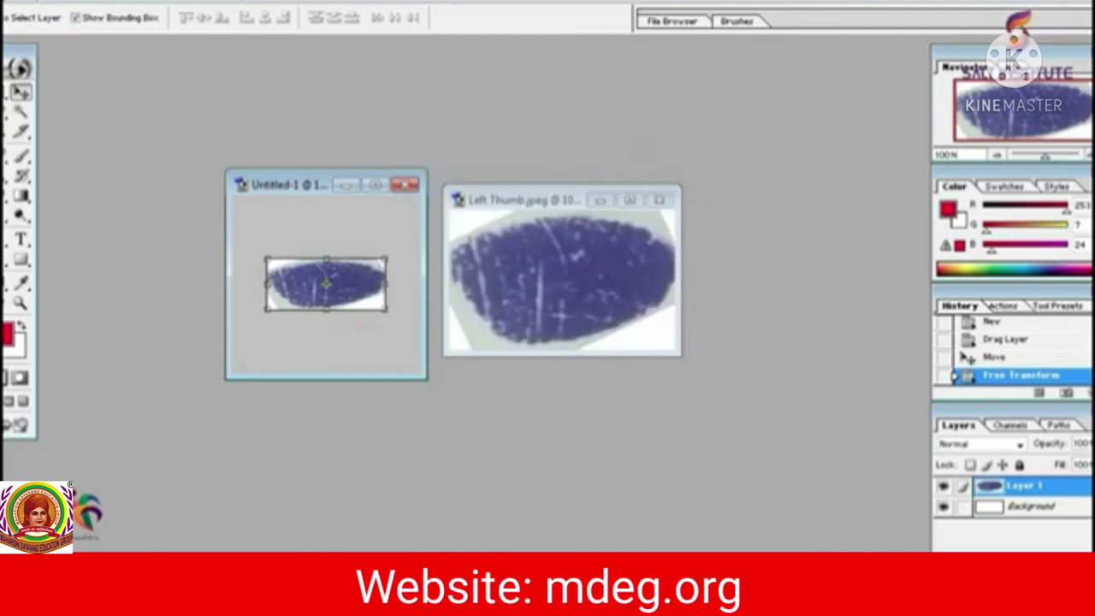
Move the LT image on the desktop beside the new image and inspect the Left Thumb and LT files.
click(219, 509)
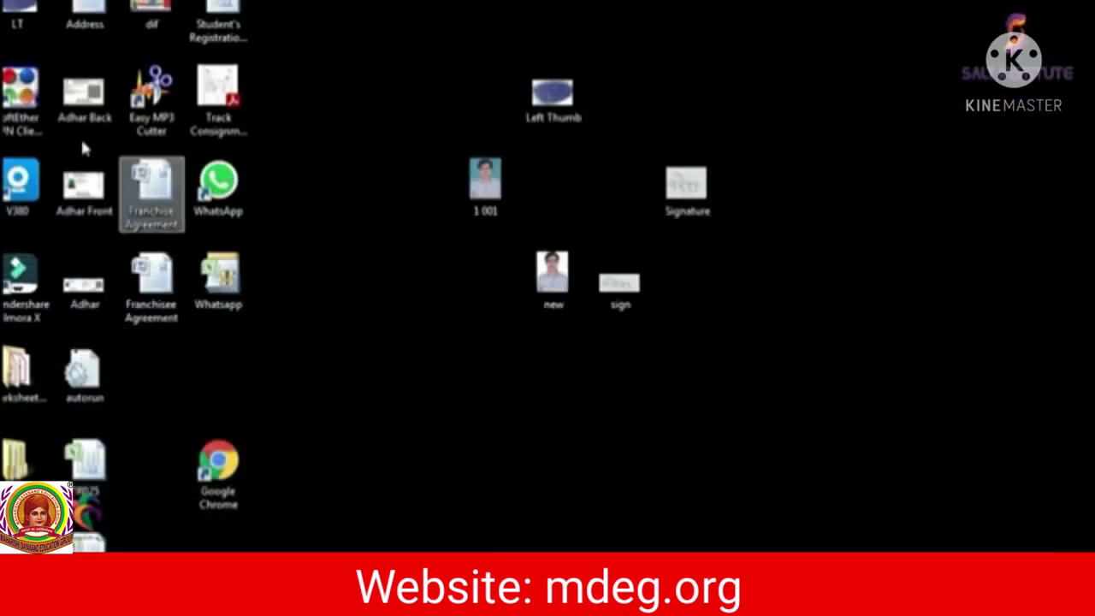
drag(432, 335, 475, 300)
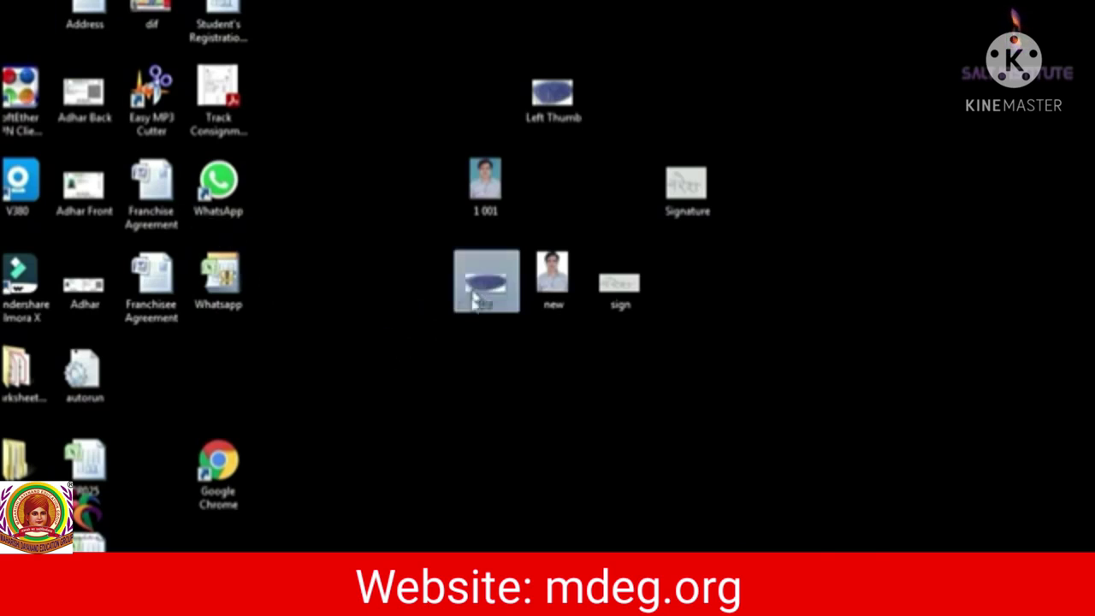
click(488, 347)
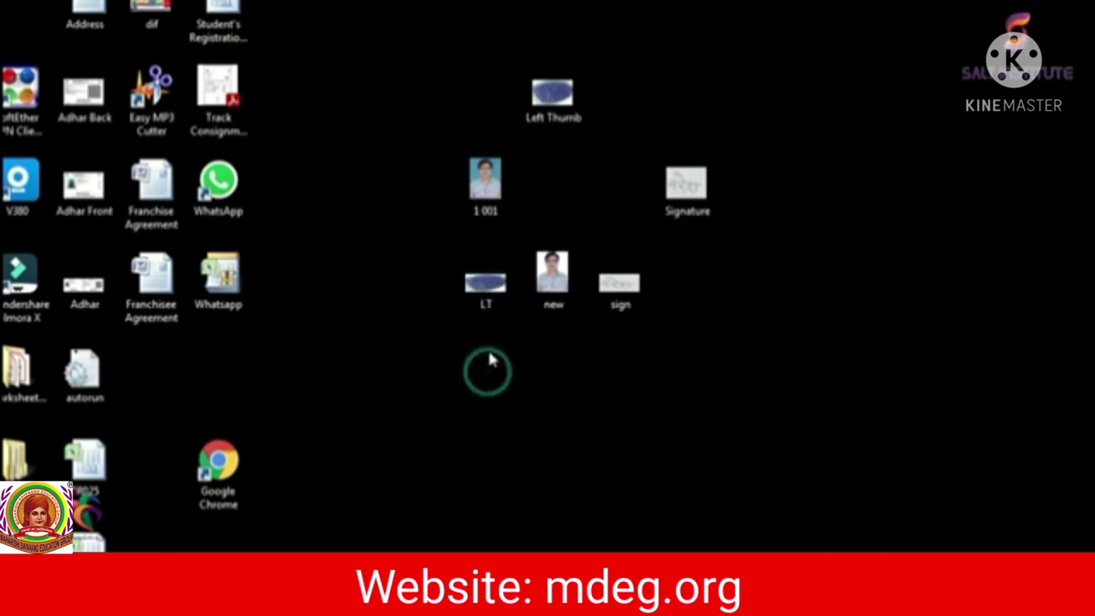
click(552, 111)
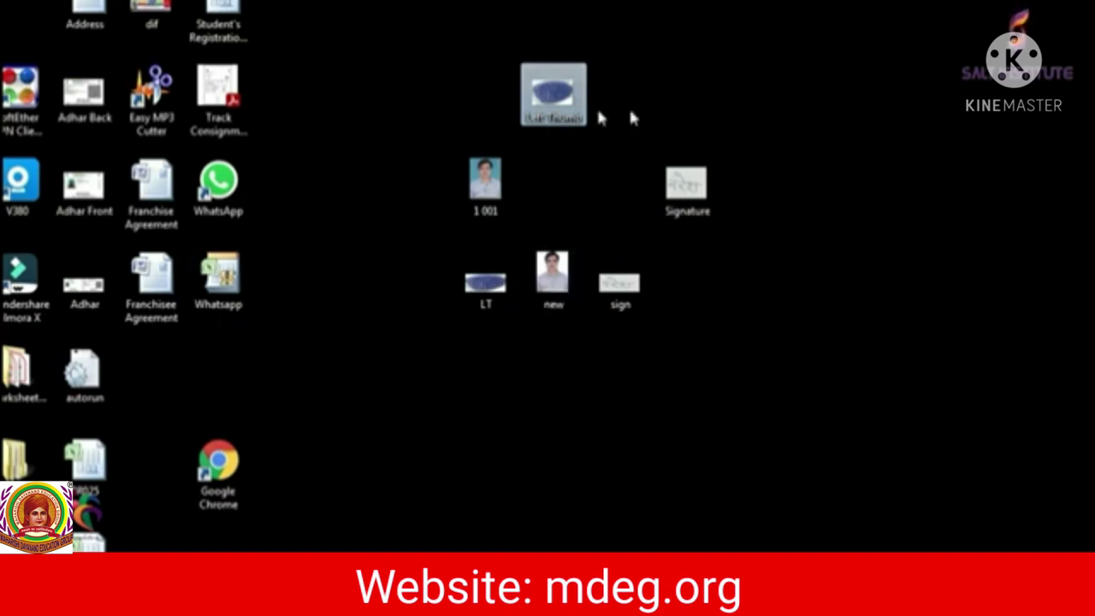
click(496, 289)
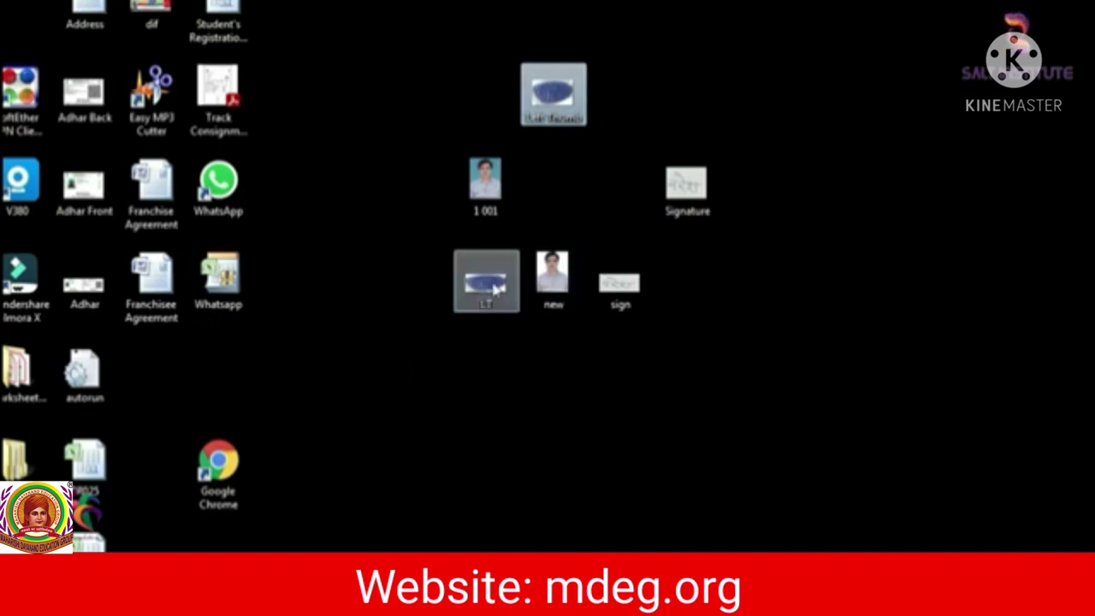
mouse_move(495, 290)
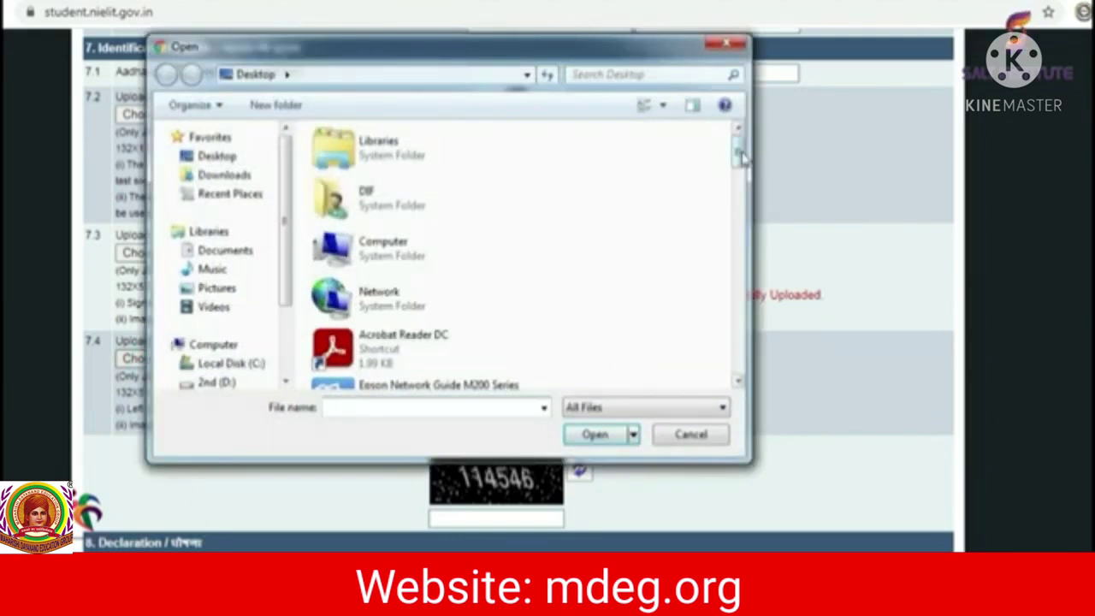
Choose the LT image from the Desktop as the left thumb impression upload in the NIELIT exam form.
drag(741, 156, 740, 333)
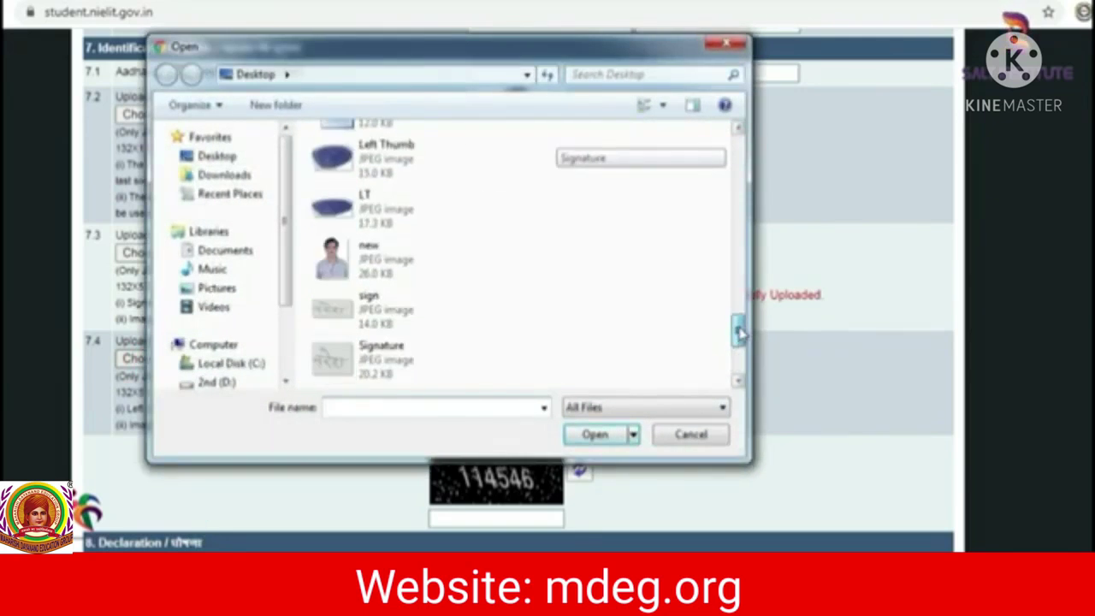
double_click(342, 214)
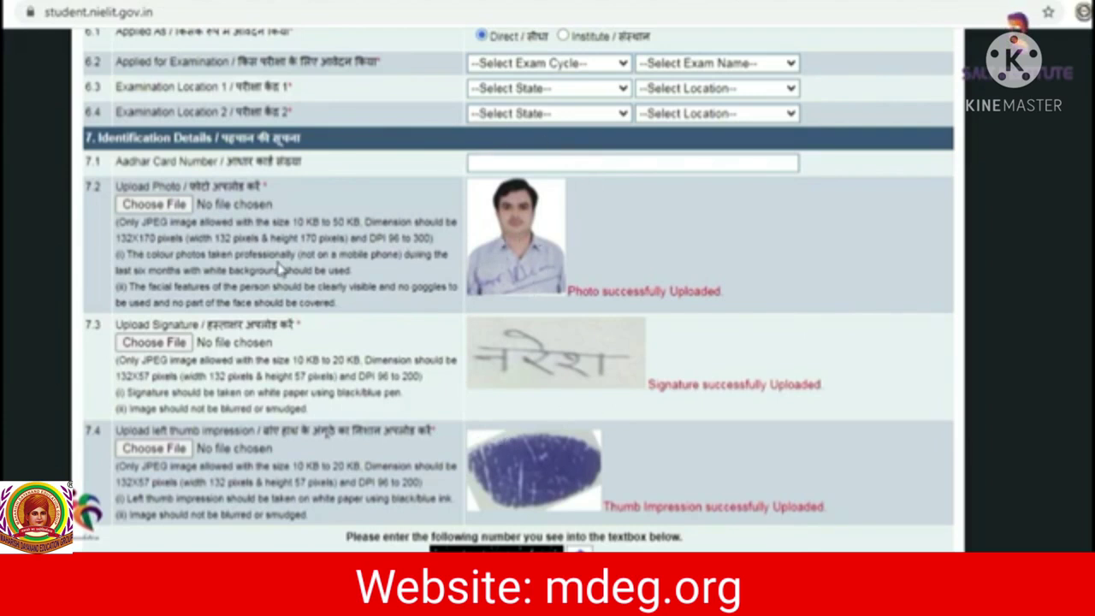
Switch back to Photoshop and close the Left Thumb.jpeg image and the untitled document without saving changes.
click(650, 2)
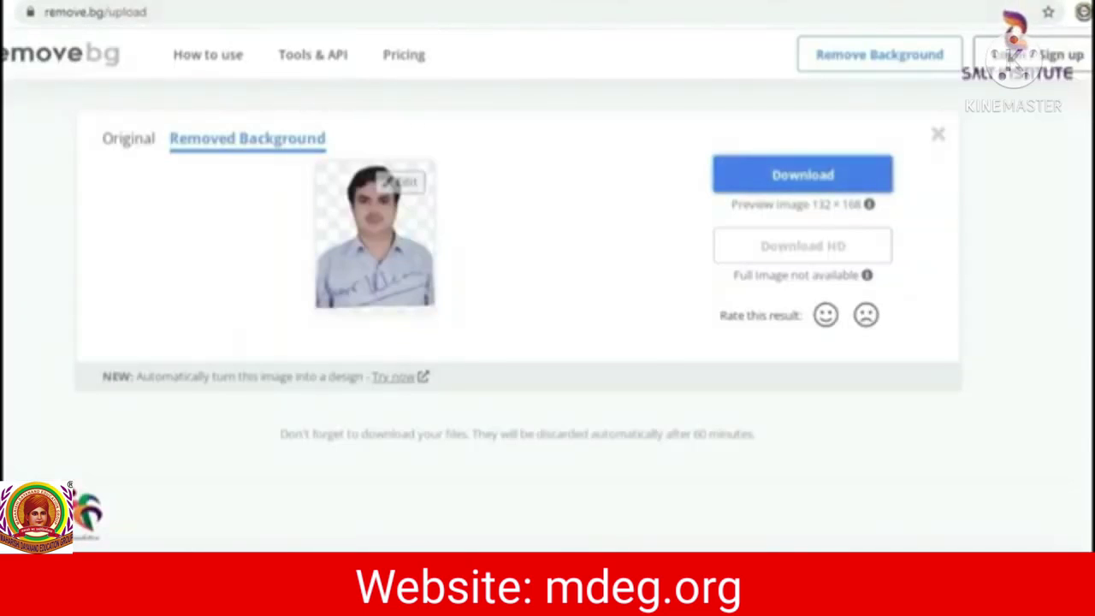
key(ctrl+Tab)
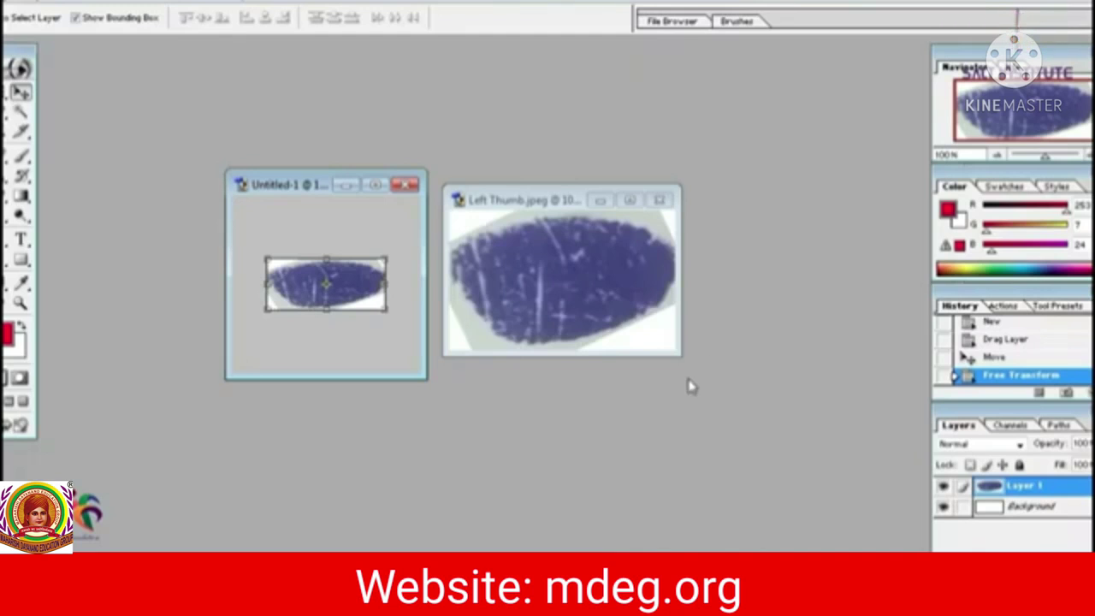
click(660, 199)
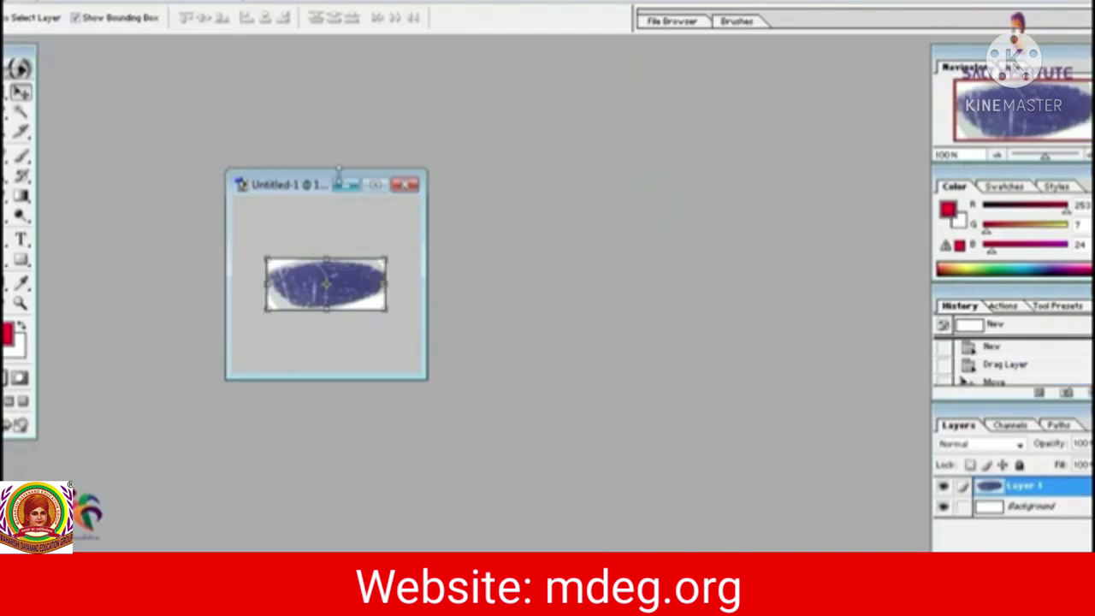
click(410, 186)
click(503, 233)
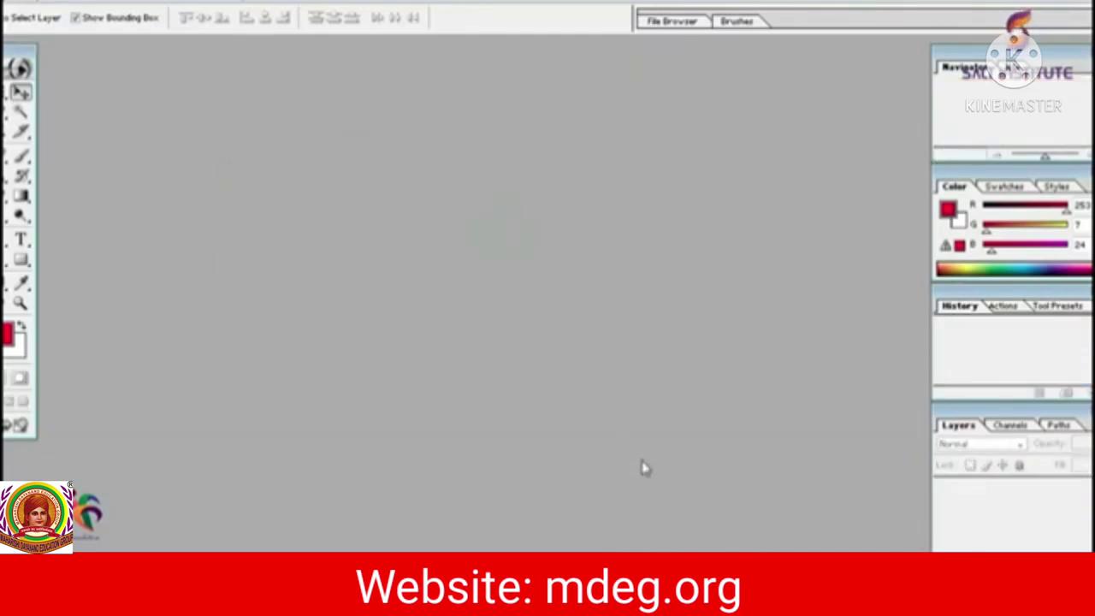
click(10, 2)
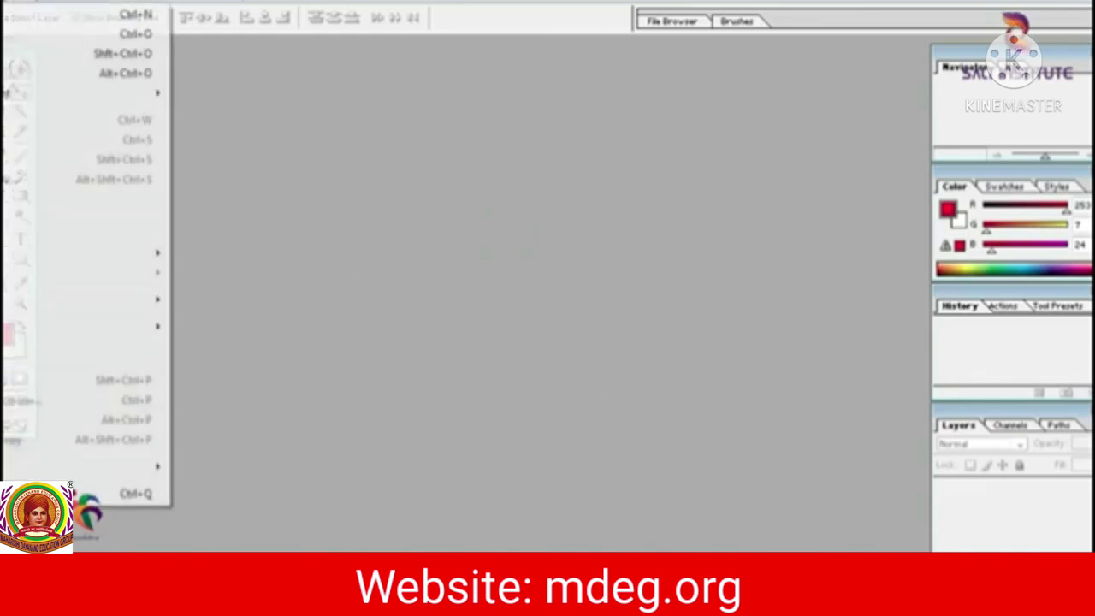
click(26, 12)
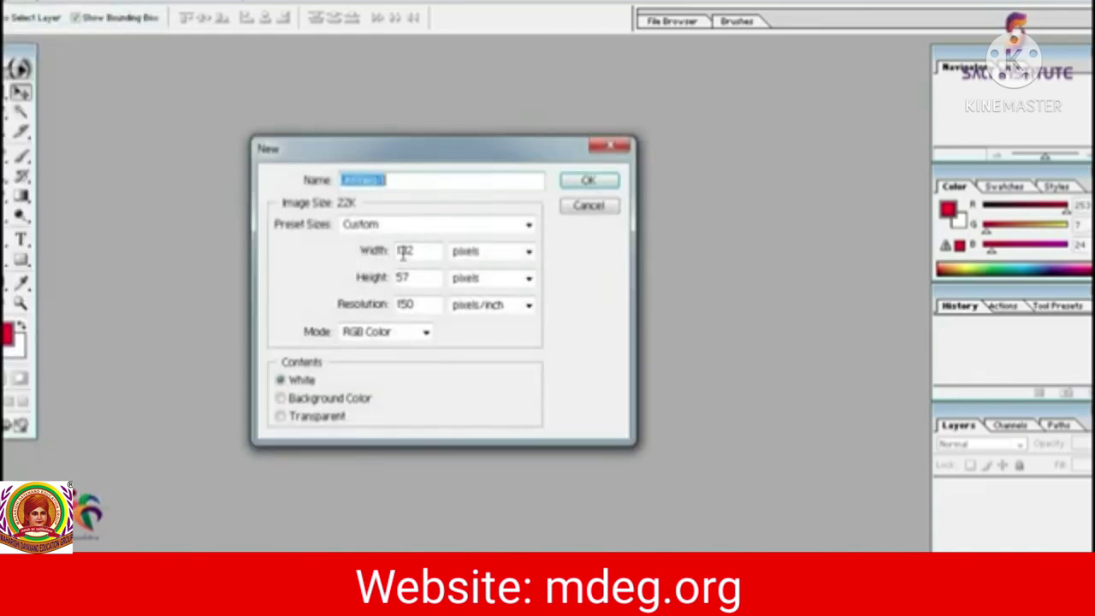
click(566, 209)
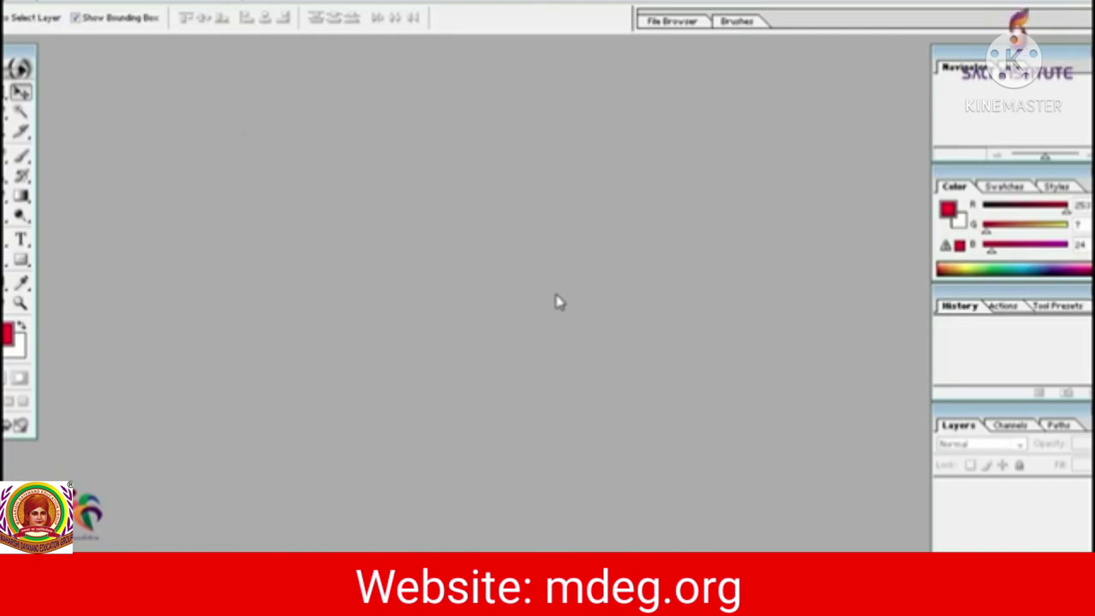